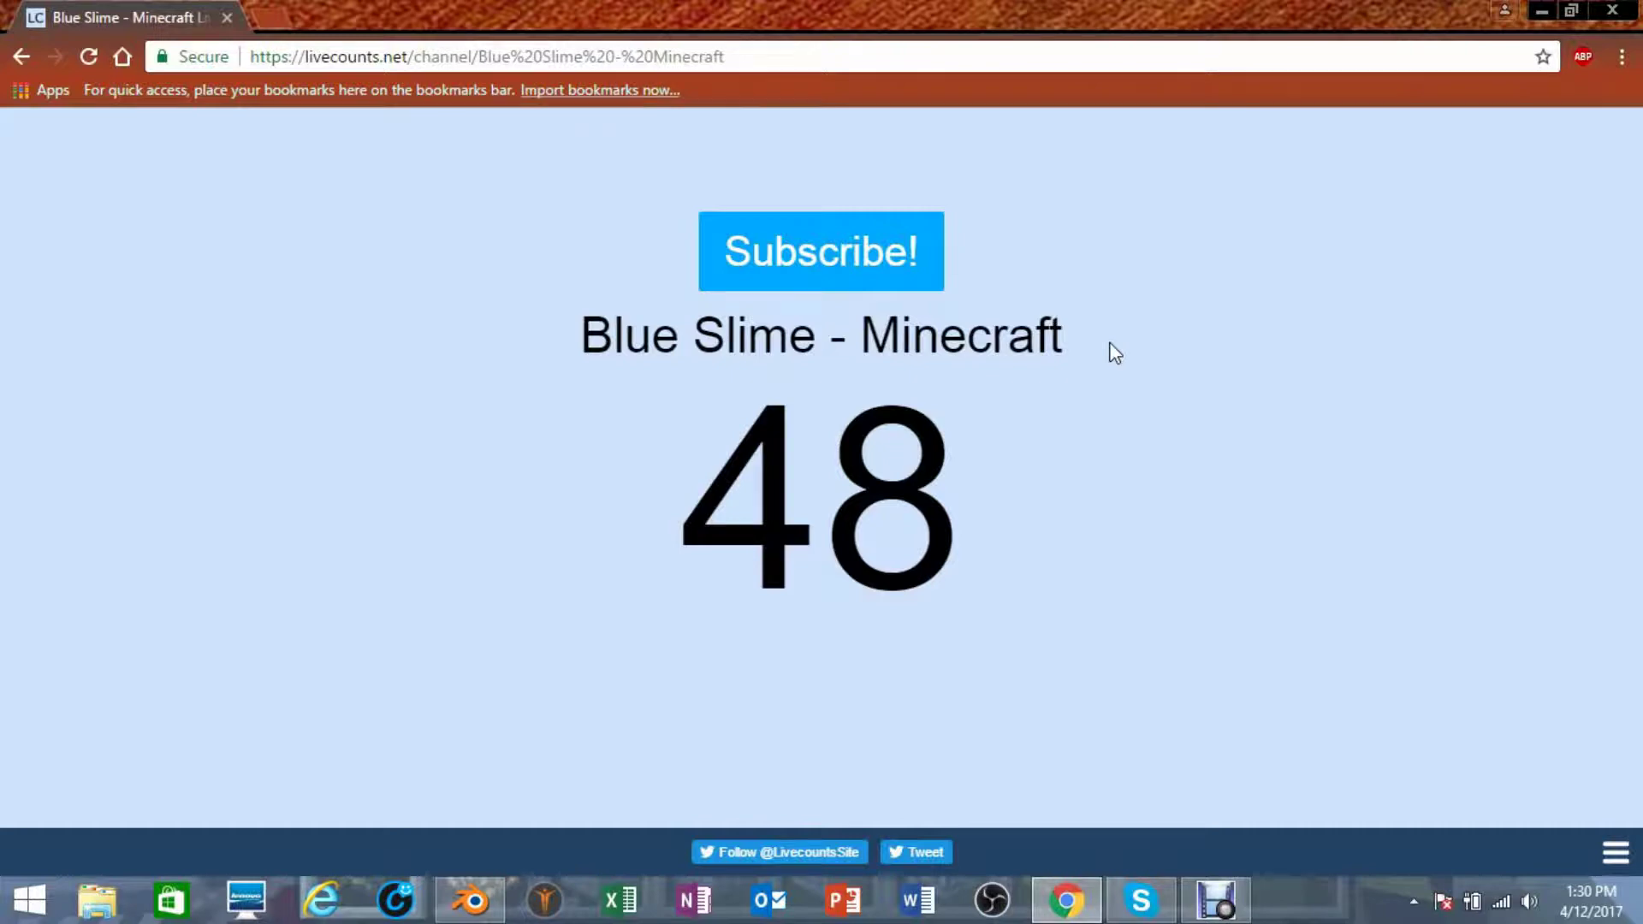
# - Open a blank Chrome tab beside the Blue Slime live subscriber count page
pyautogui.click(263, 17)
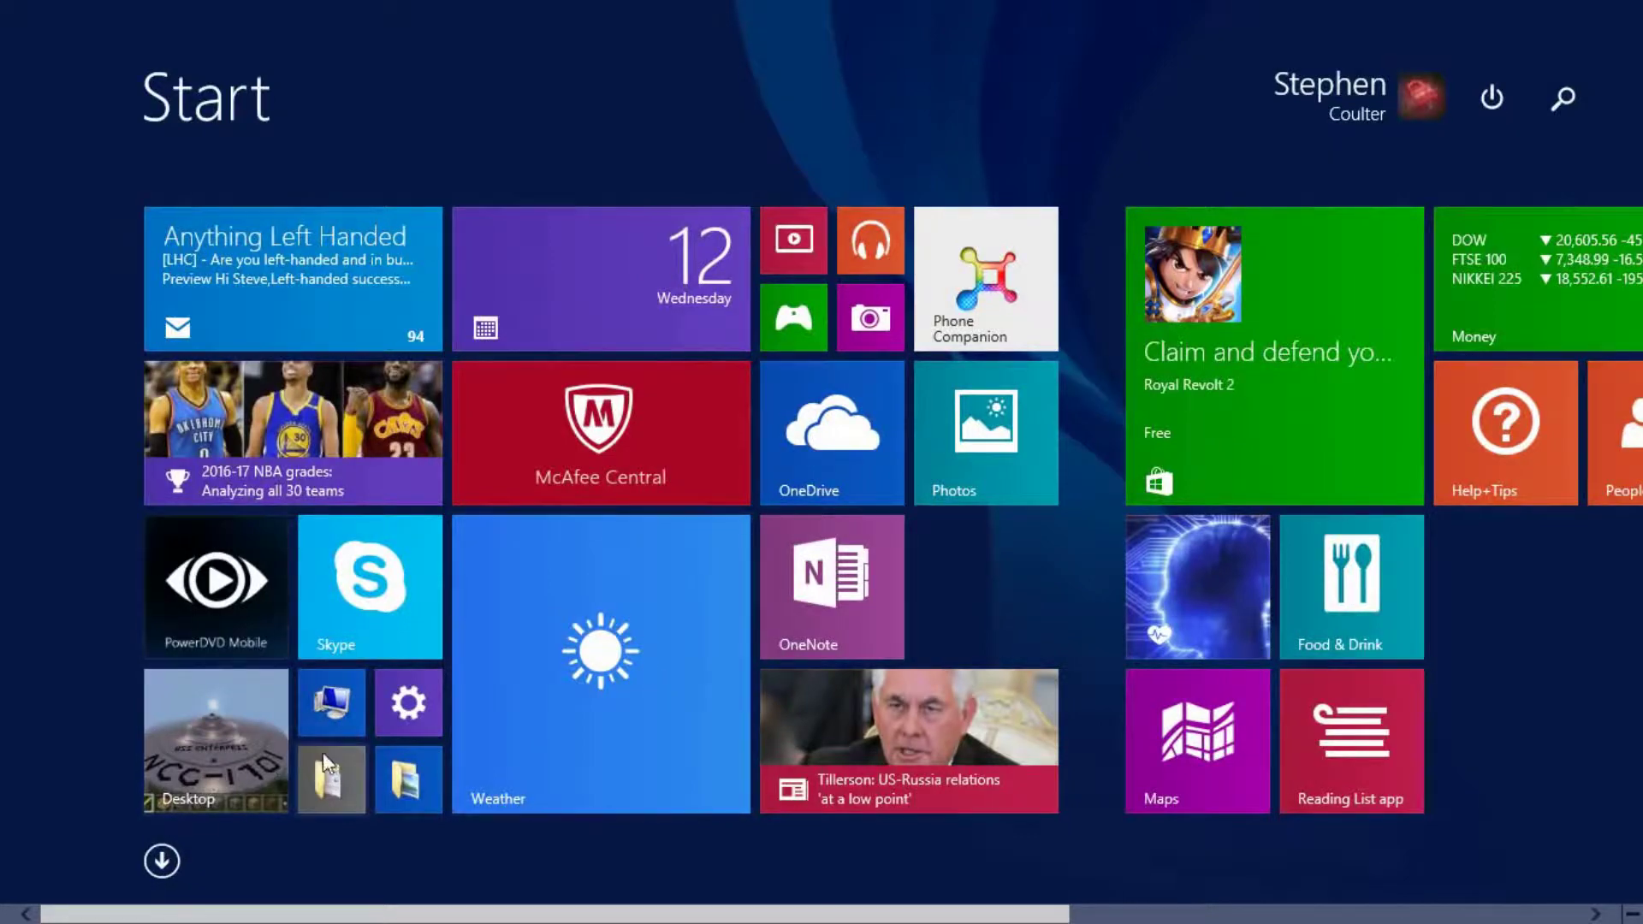
# - Search the installed apps for cmd and launch Command Prompt
pyautogui.click(161, 860)
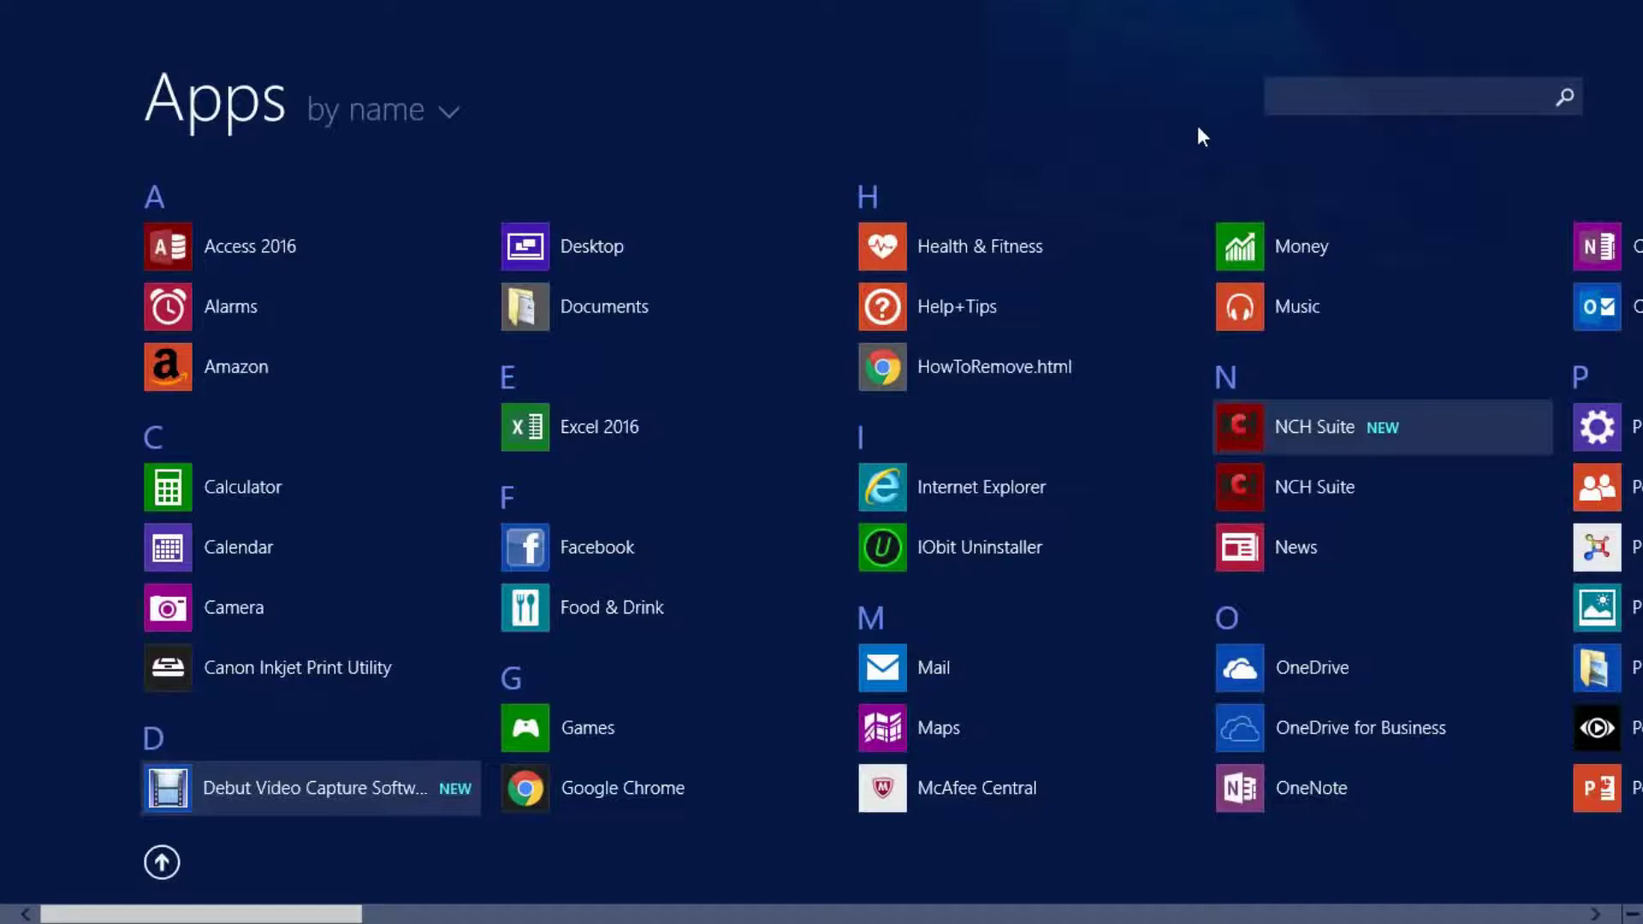
pyautogui.click(1300, 99)
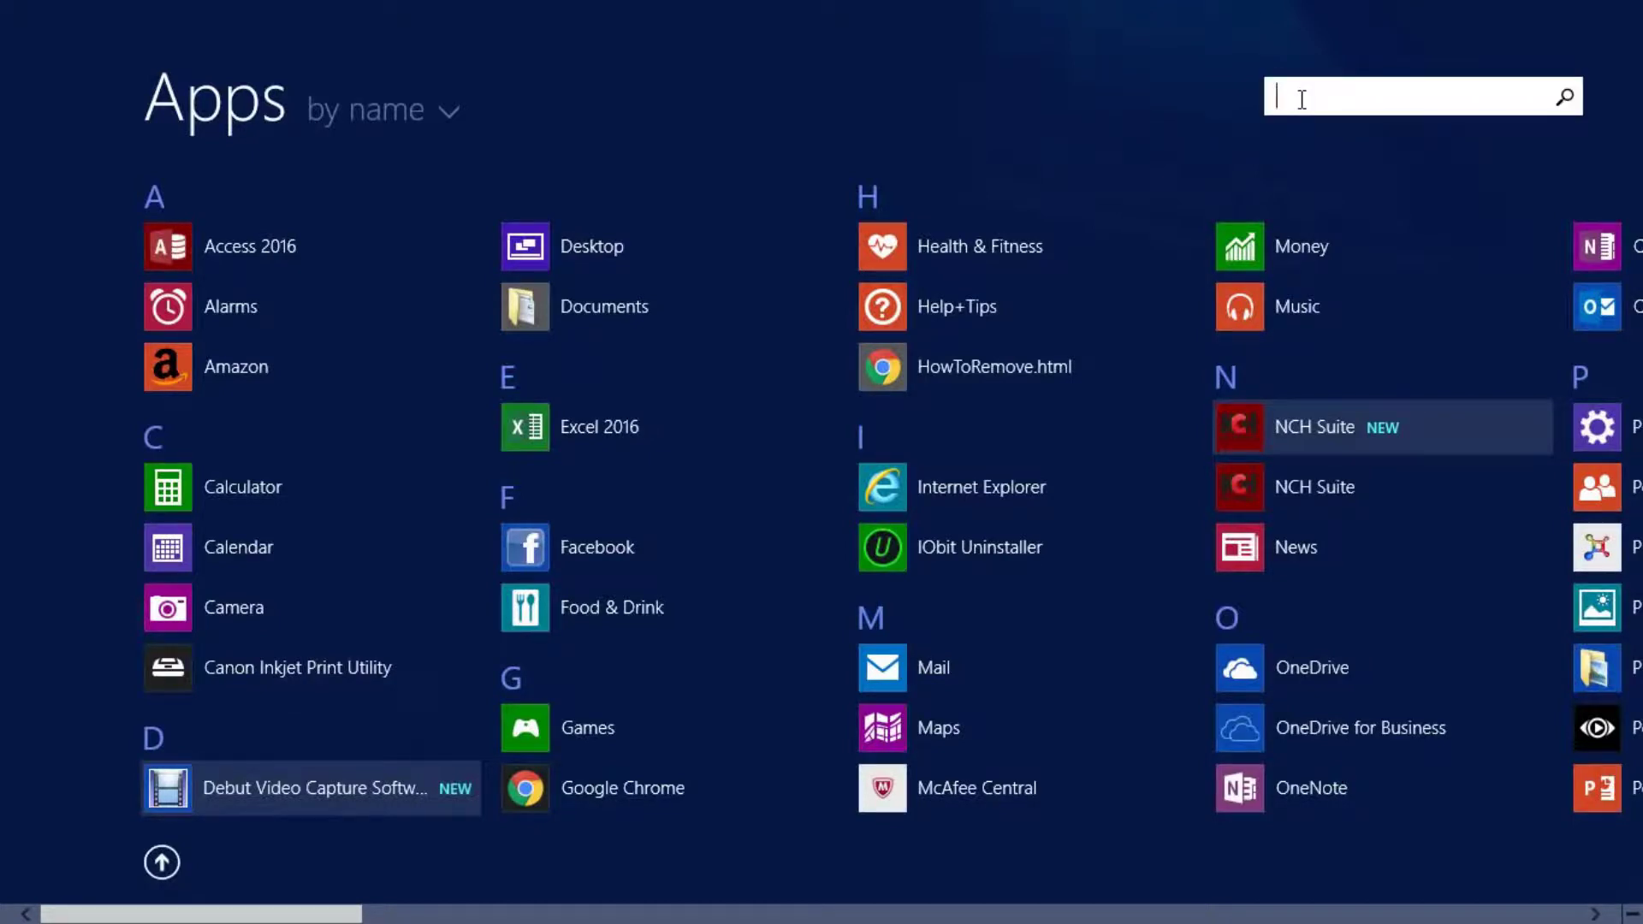
pyautogui.write('cmd')
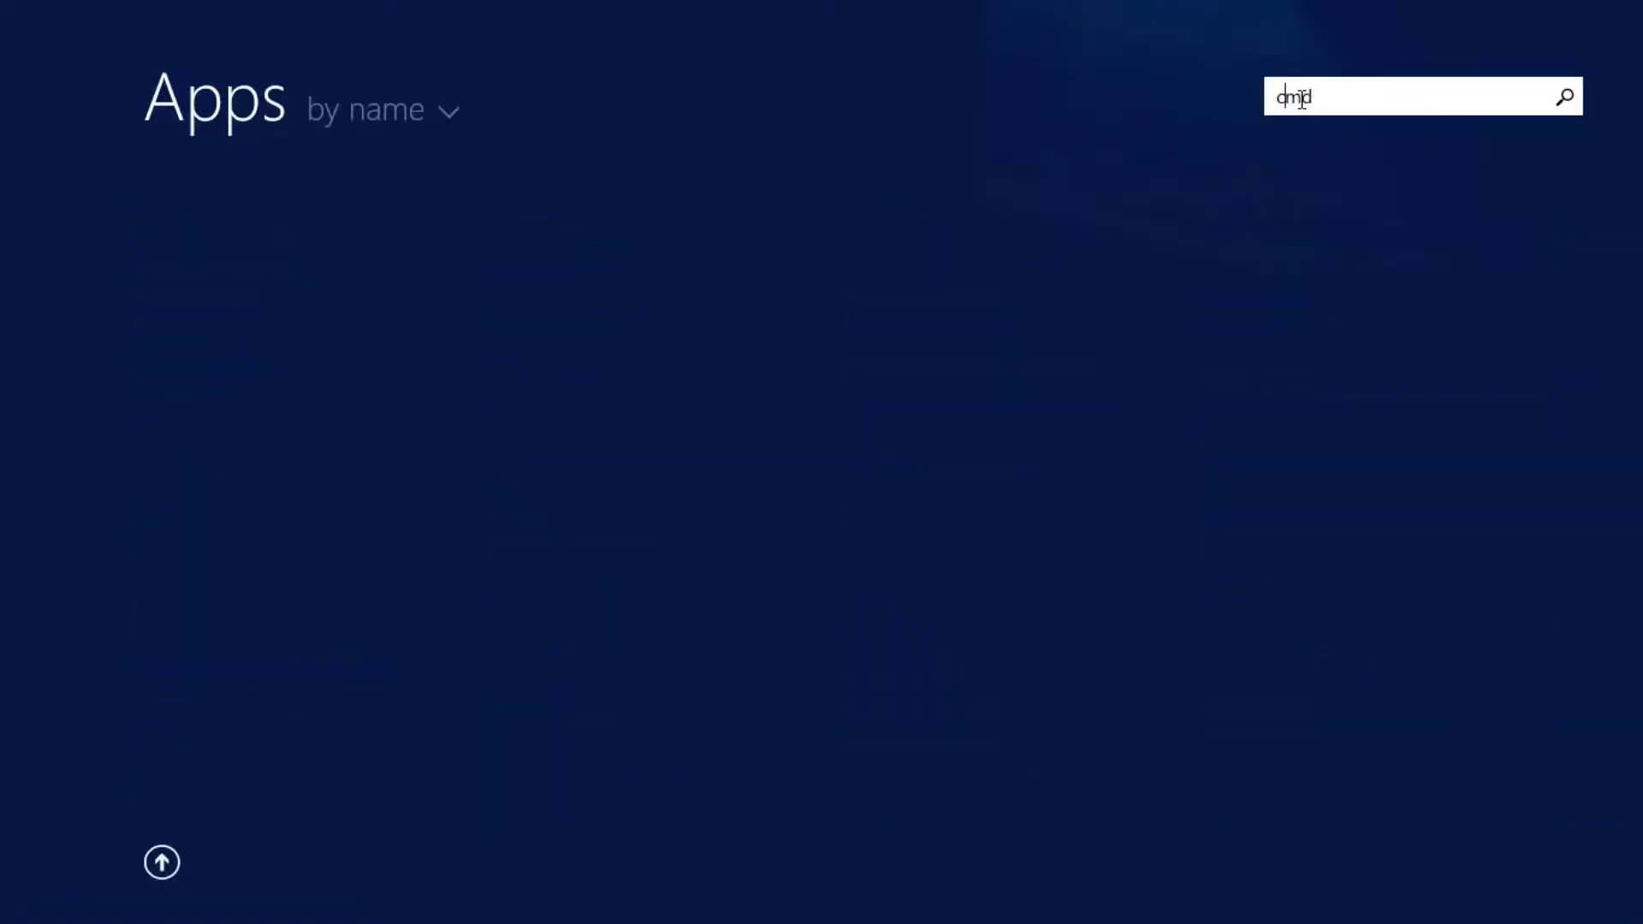
pyautogui.press('Return')
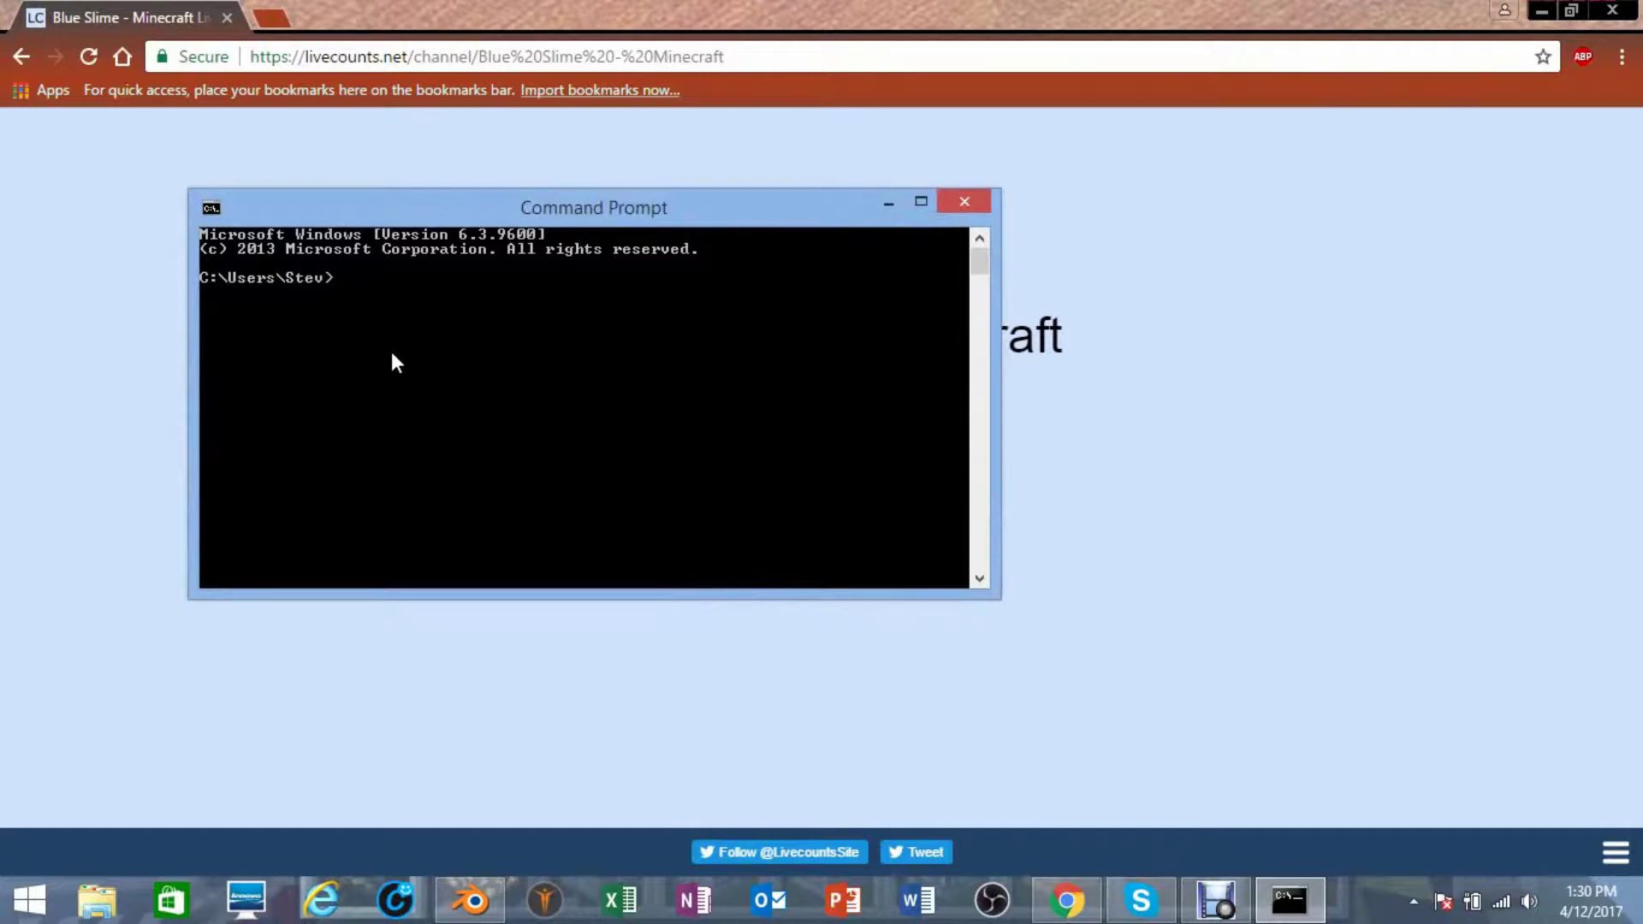
# - Run ipconfig and read the Wi-Fi adapter's IPv4 172.16.0.7 and gateway 172.16.0.1
pyautogui.write('ipconfig')
pyautogui.press('Return')
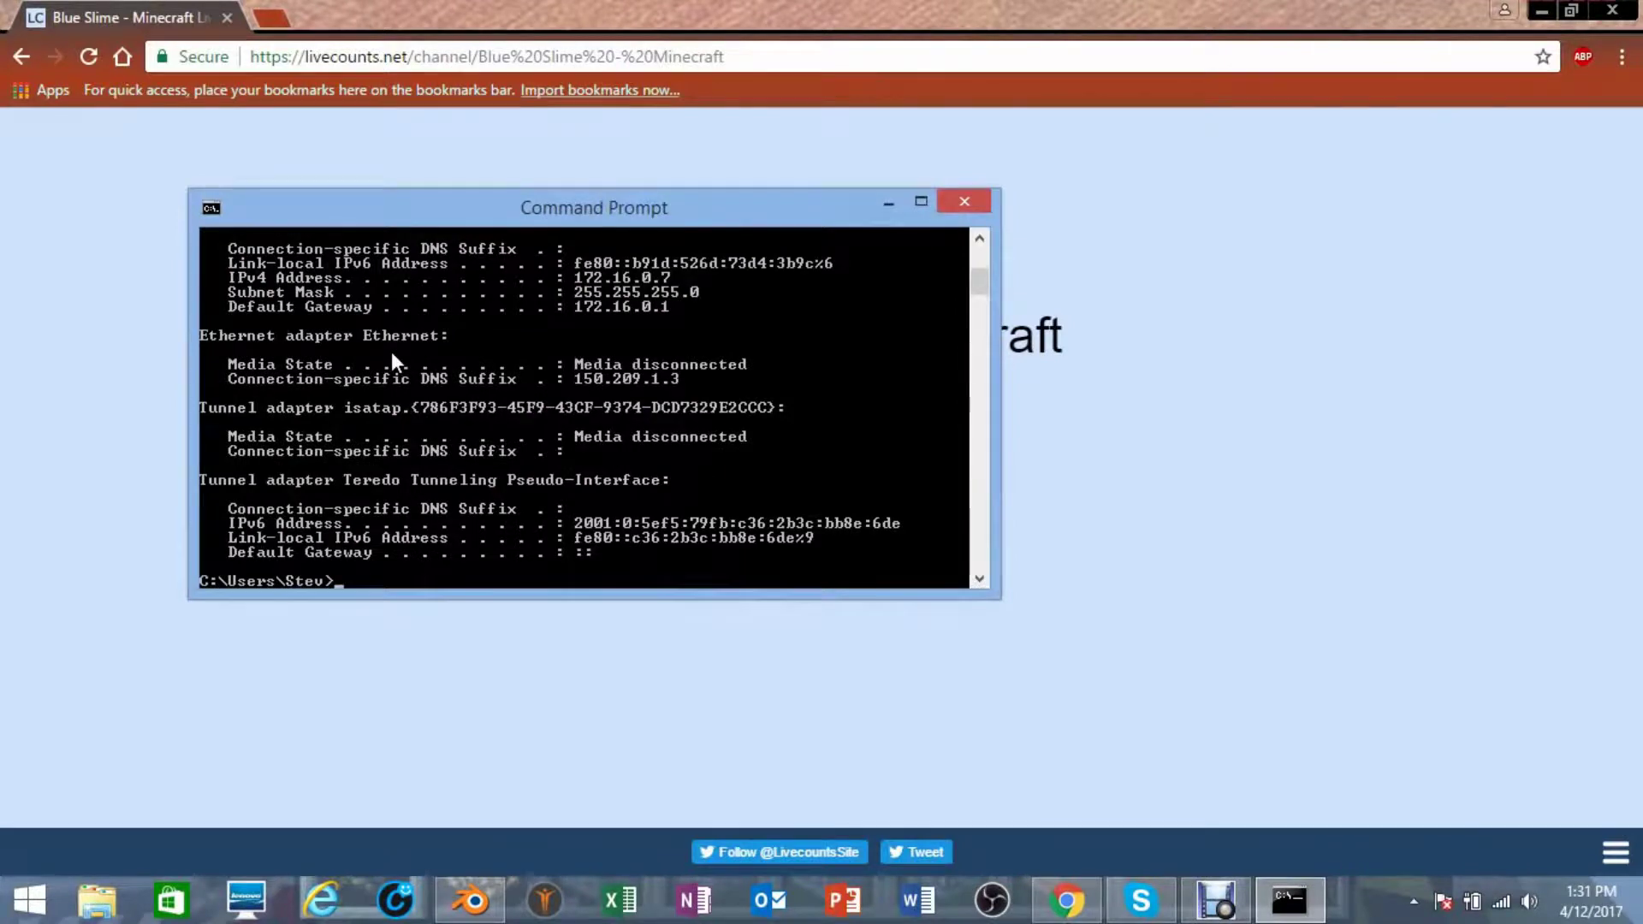
pyautogui.moveTo(668, 208); pyautogui.dragTo(668, 199)
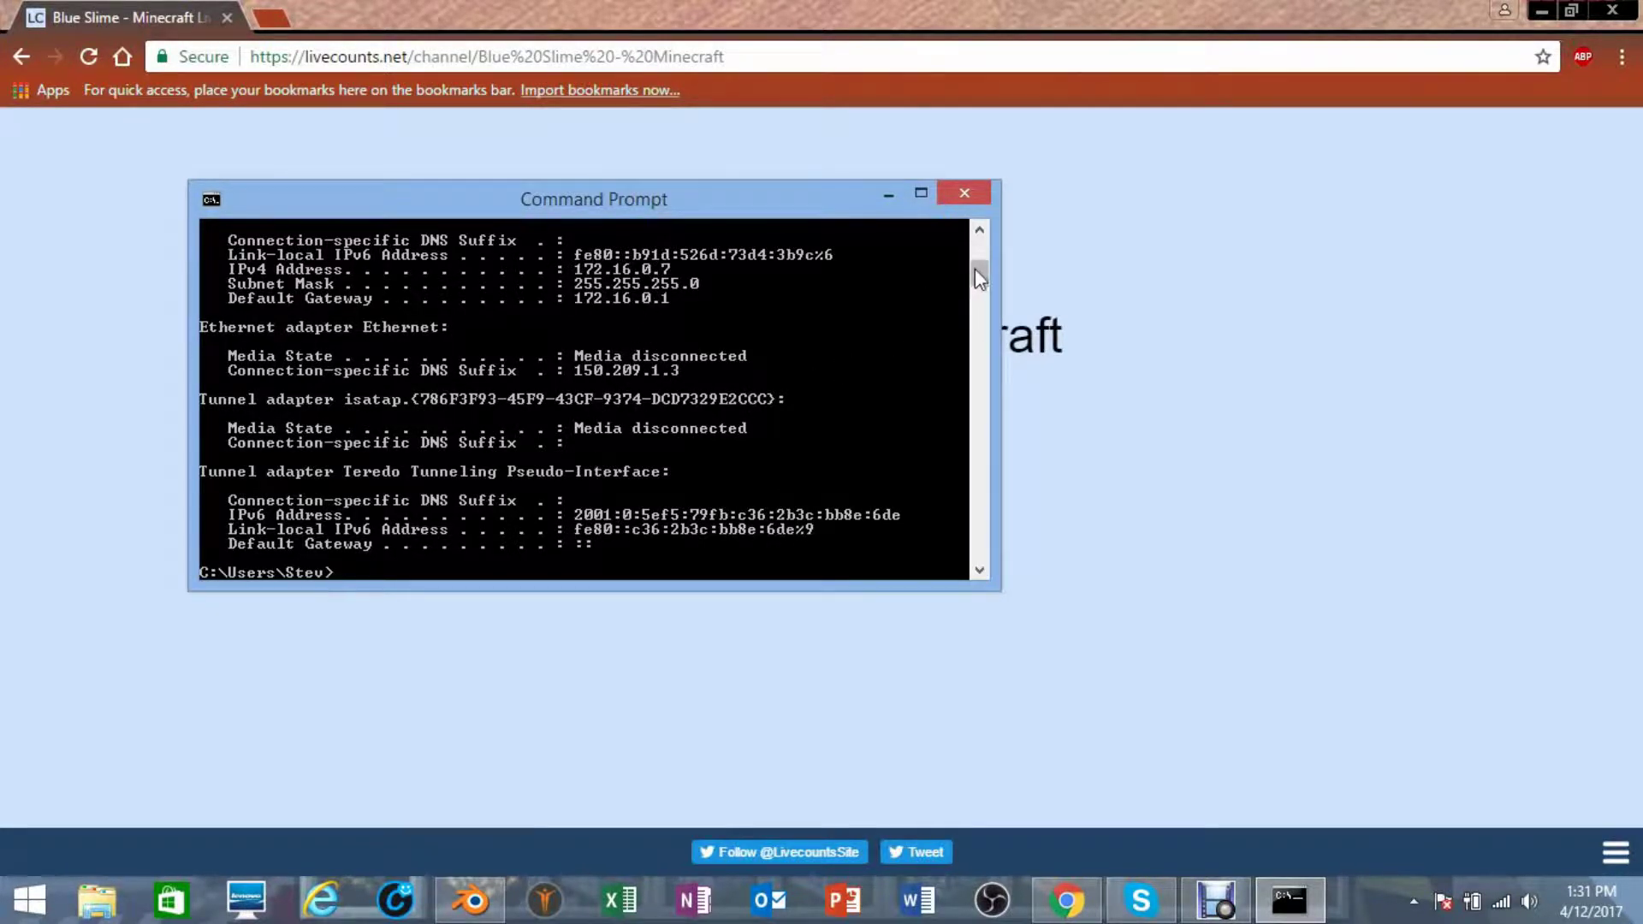
pyautogui.moveTo(978, 269); pyautogui.dragTo(983, 243)
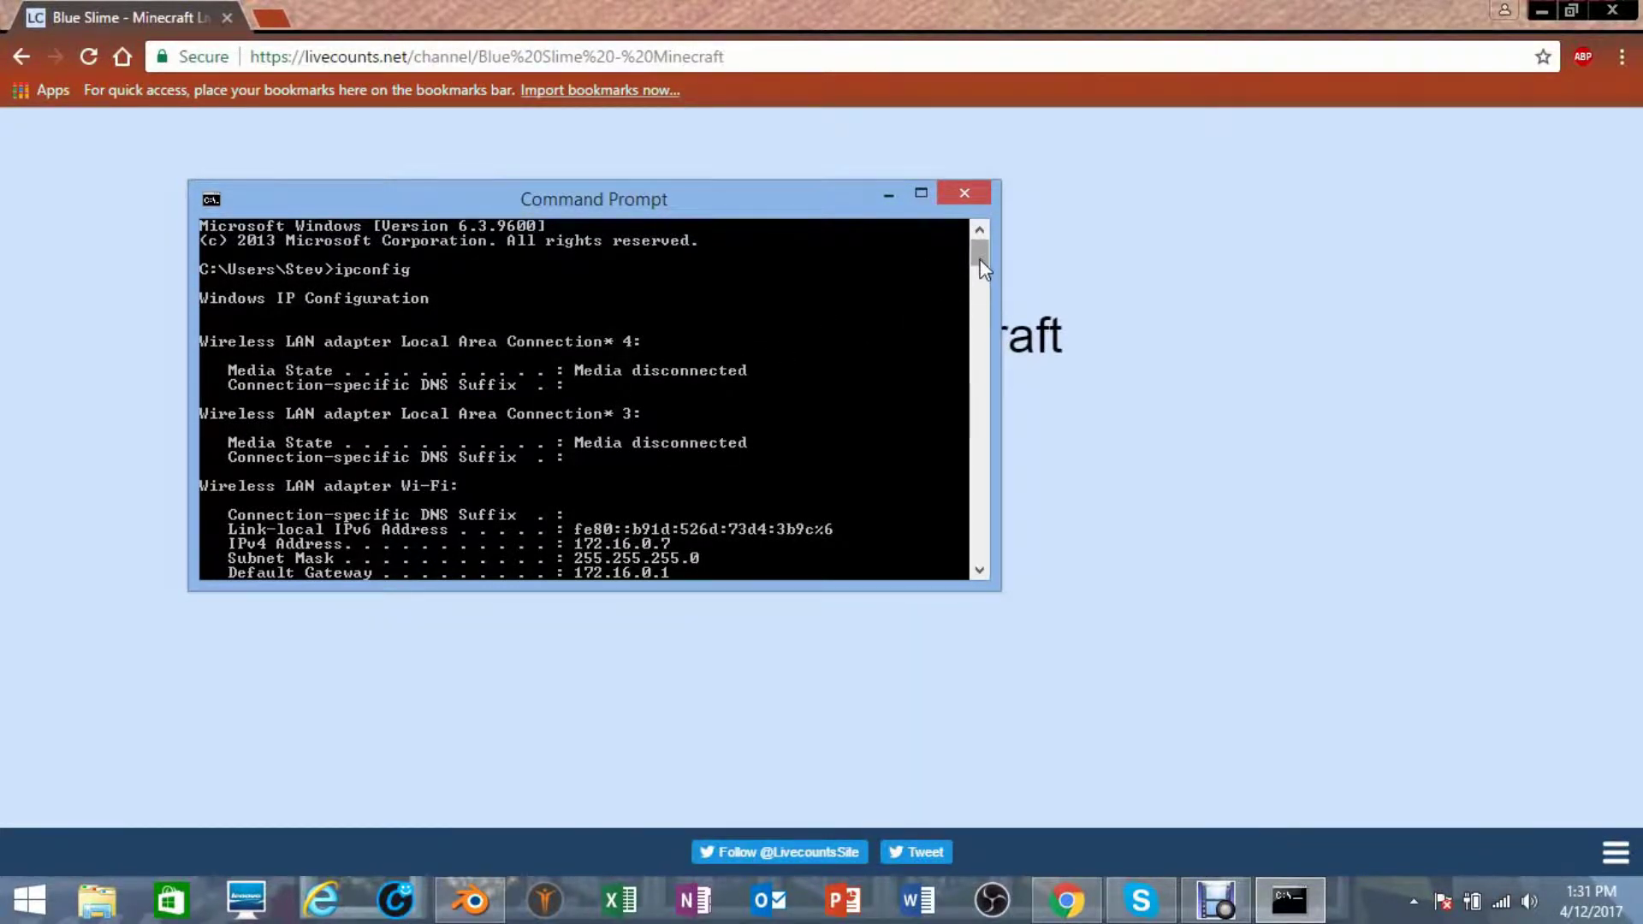
pyautogui.moveTo(980, 258); pyautogui.dragTo(981, 265)
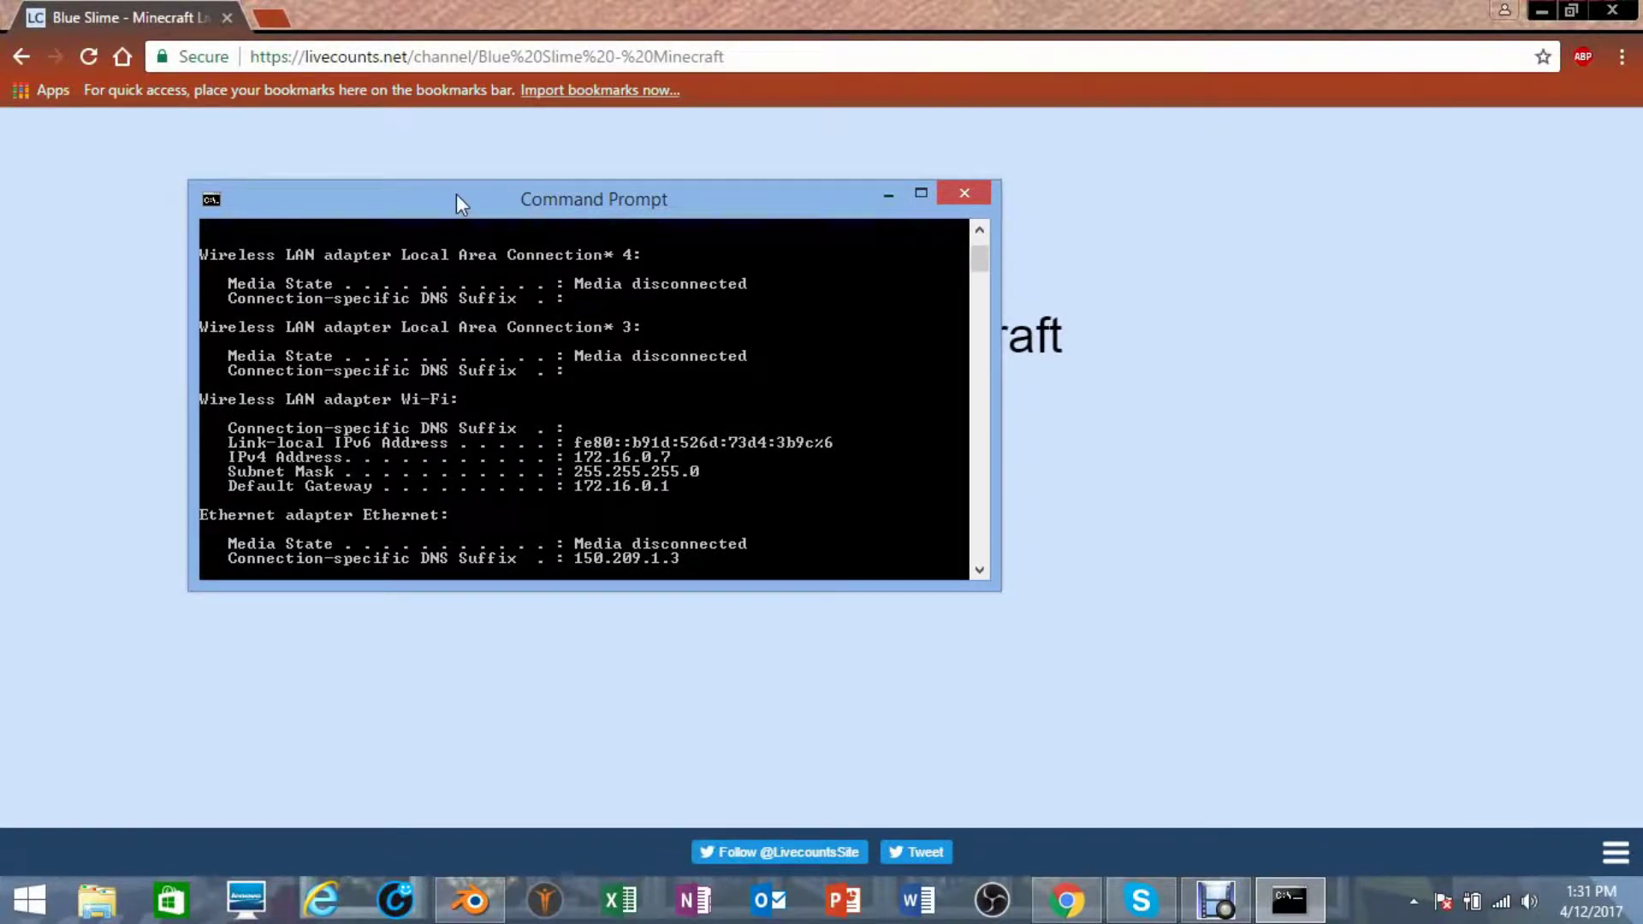
# - Load the router's address 172.16.0.1 in Chrome
pyautogui.click(412, 56)
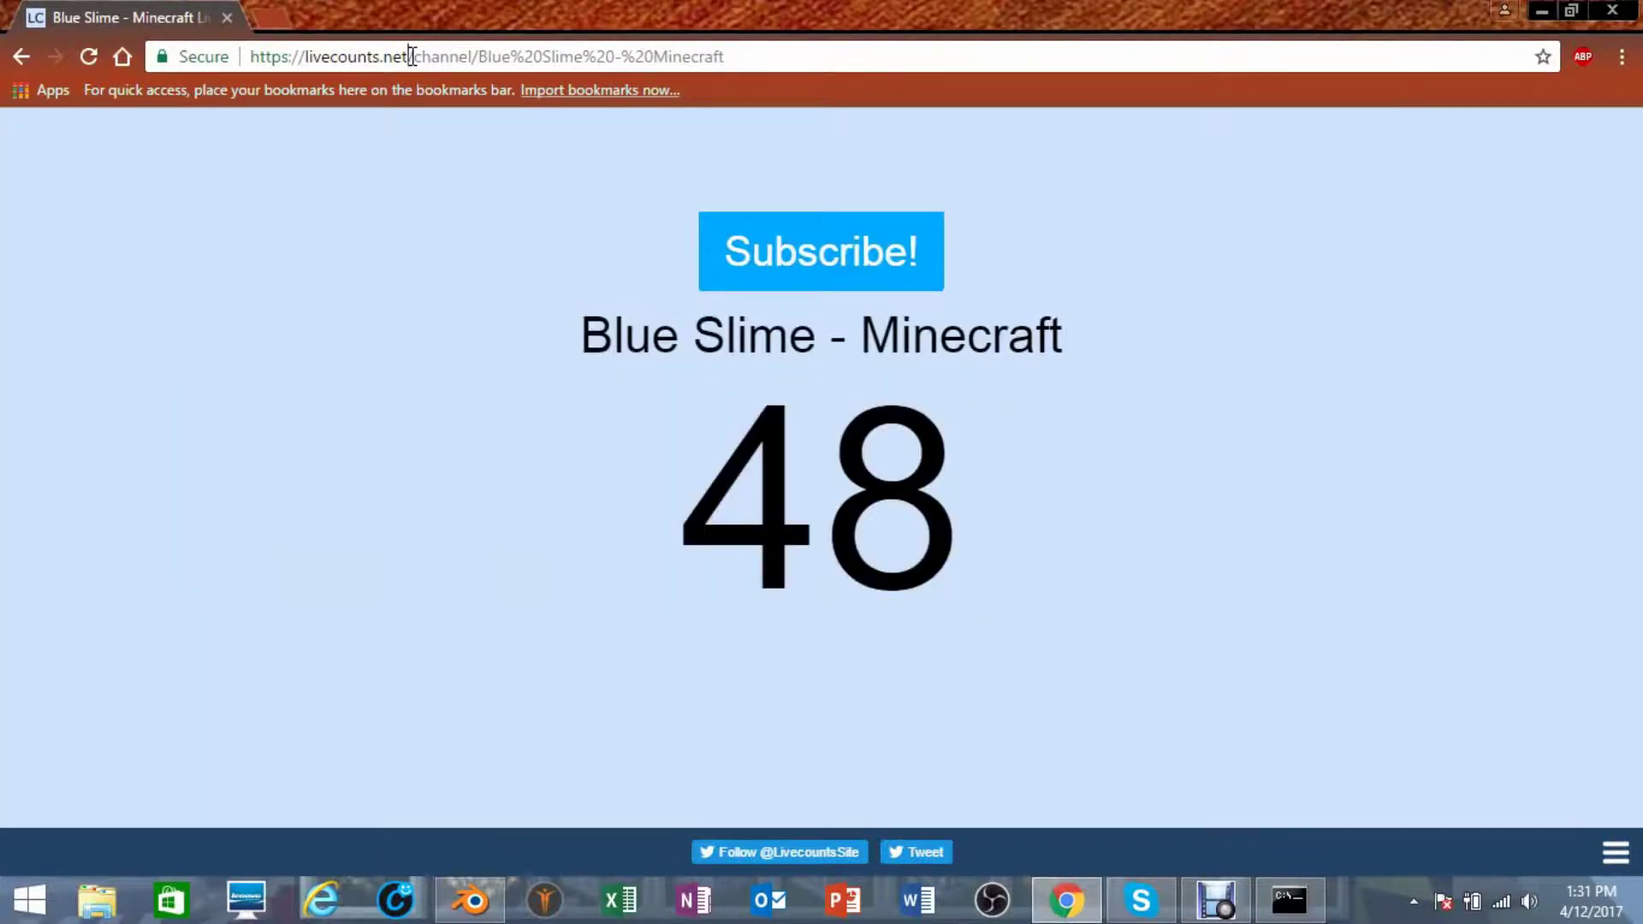
pyautogui.click(413, 57)
pyautogui.write('1')
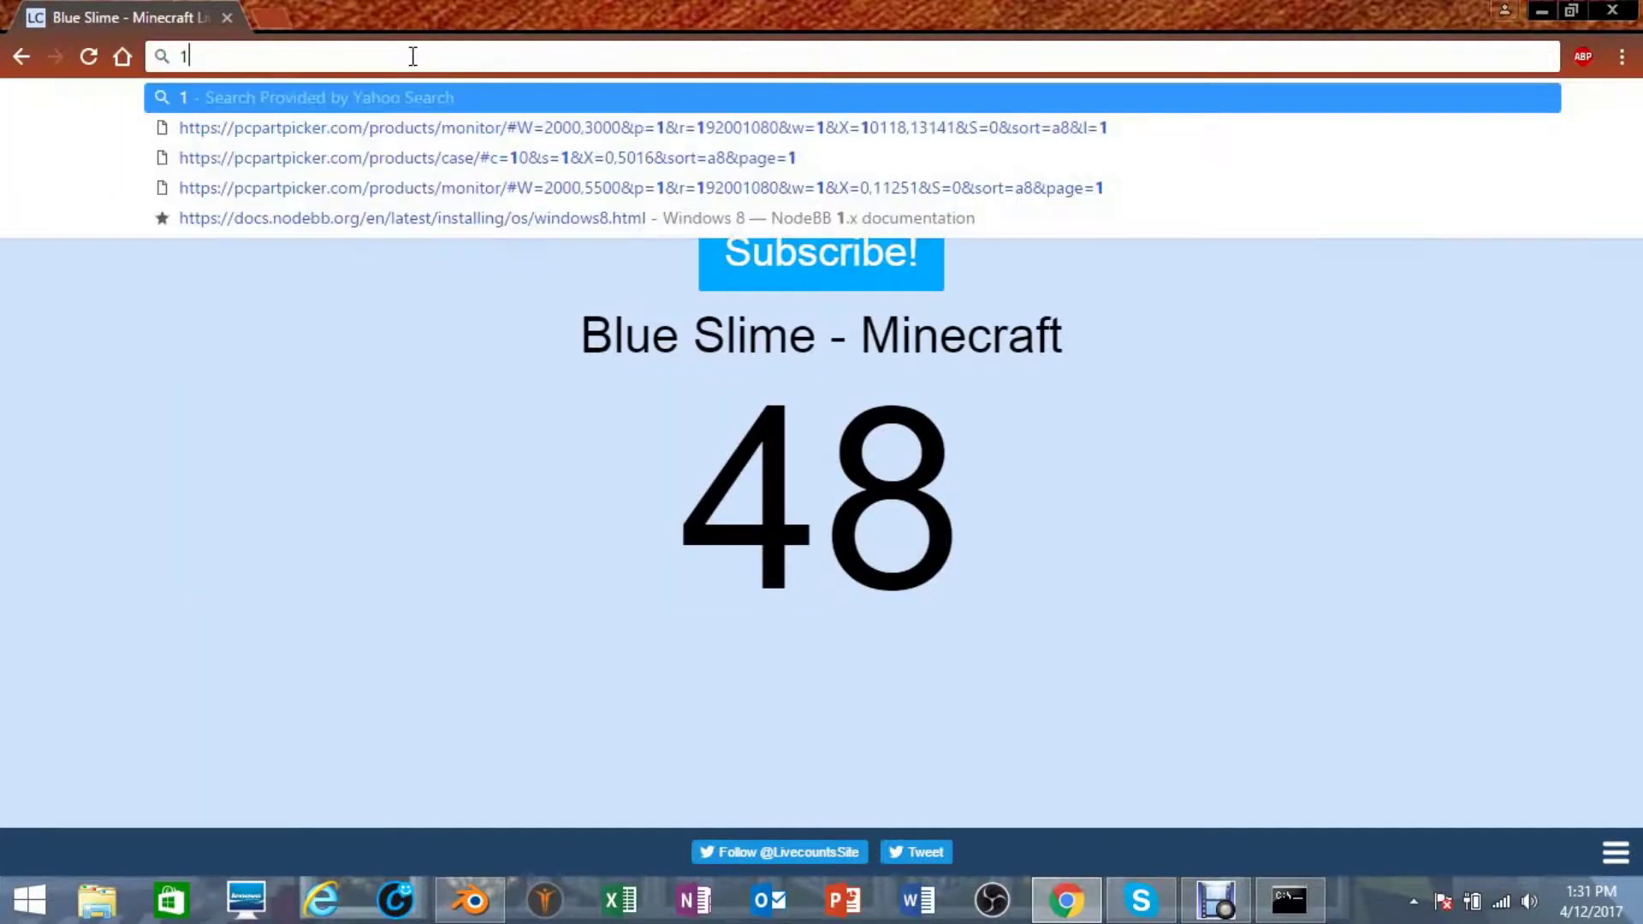
pyautogui.write('72.16')
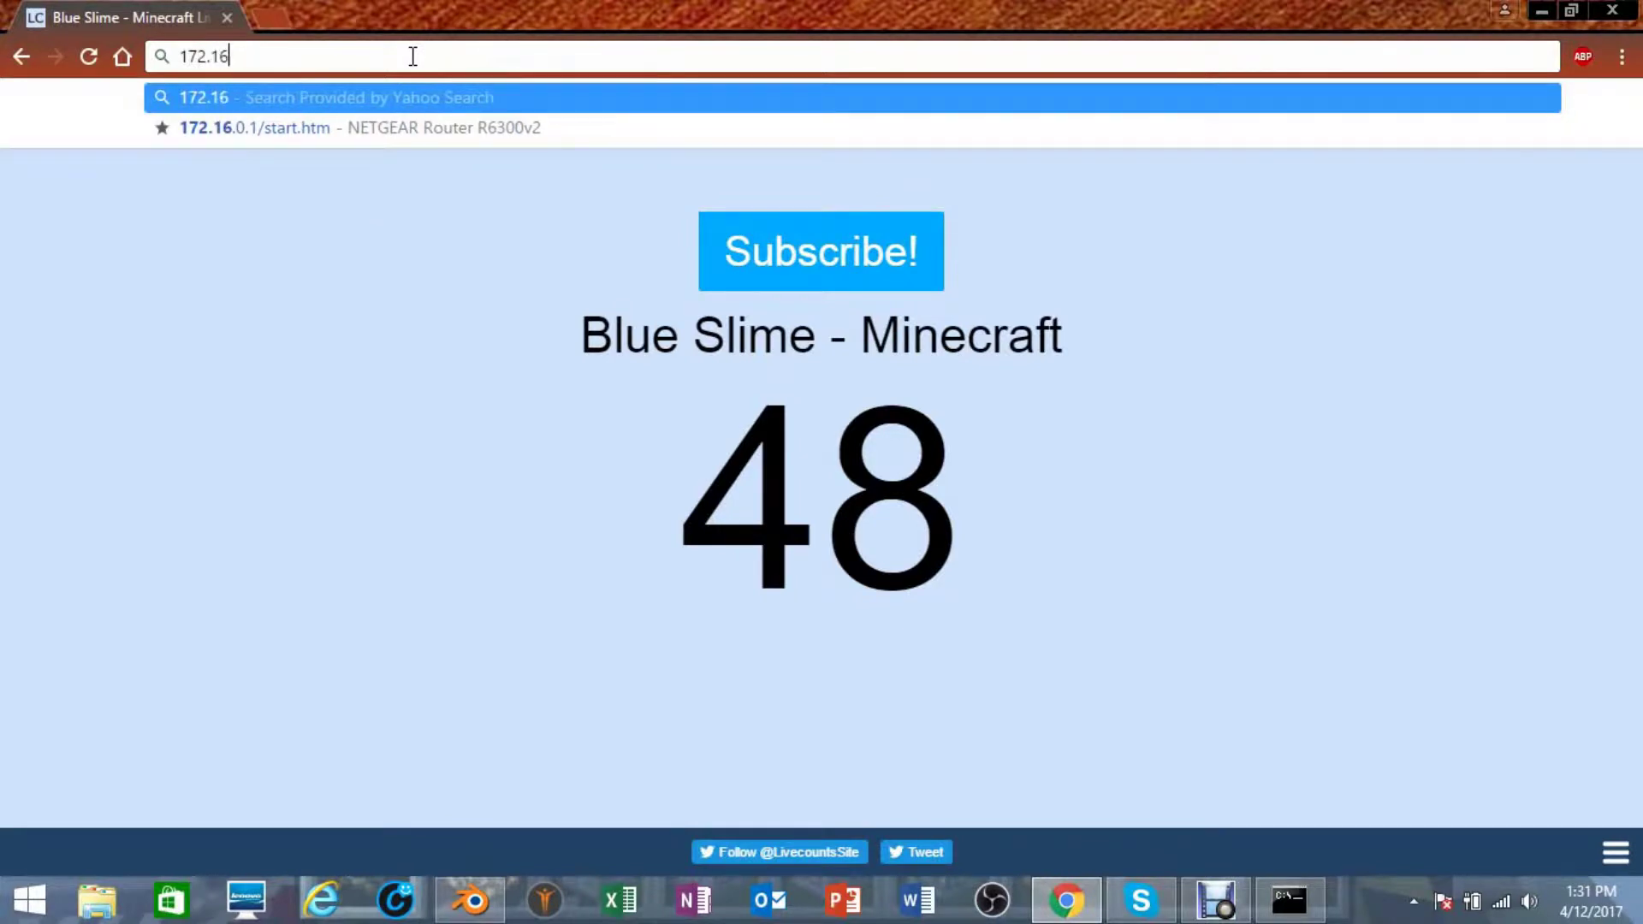
pyautogui.write('.0.1')
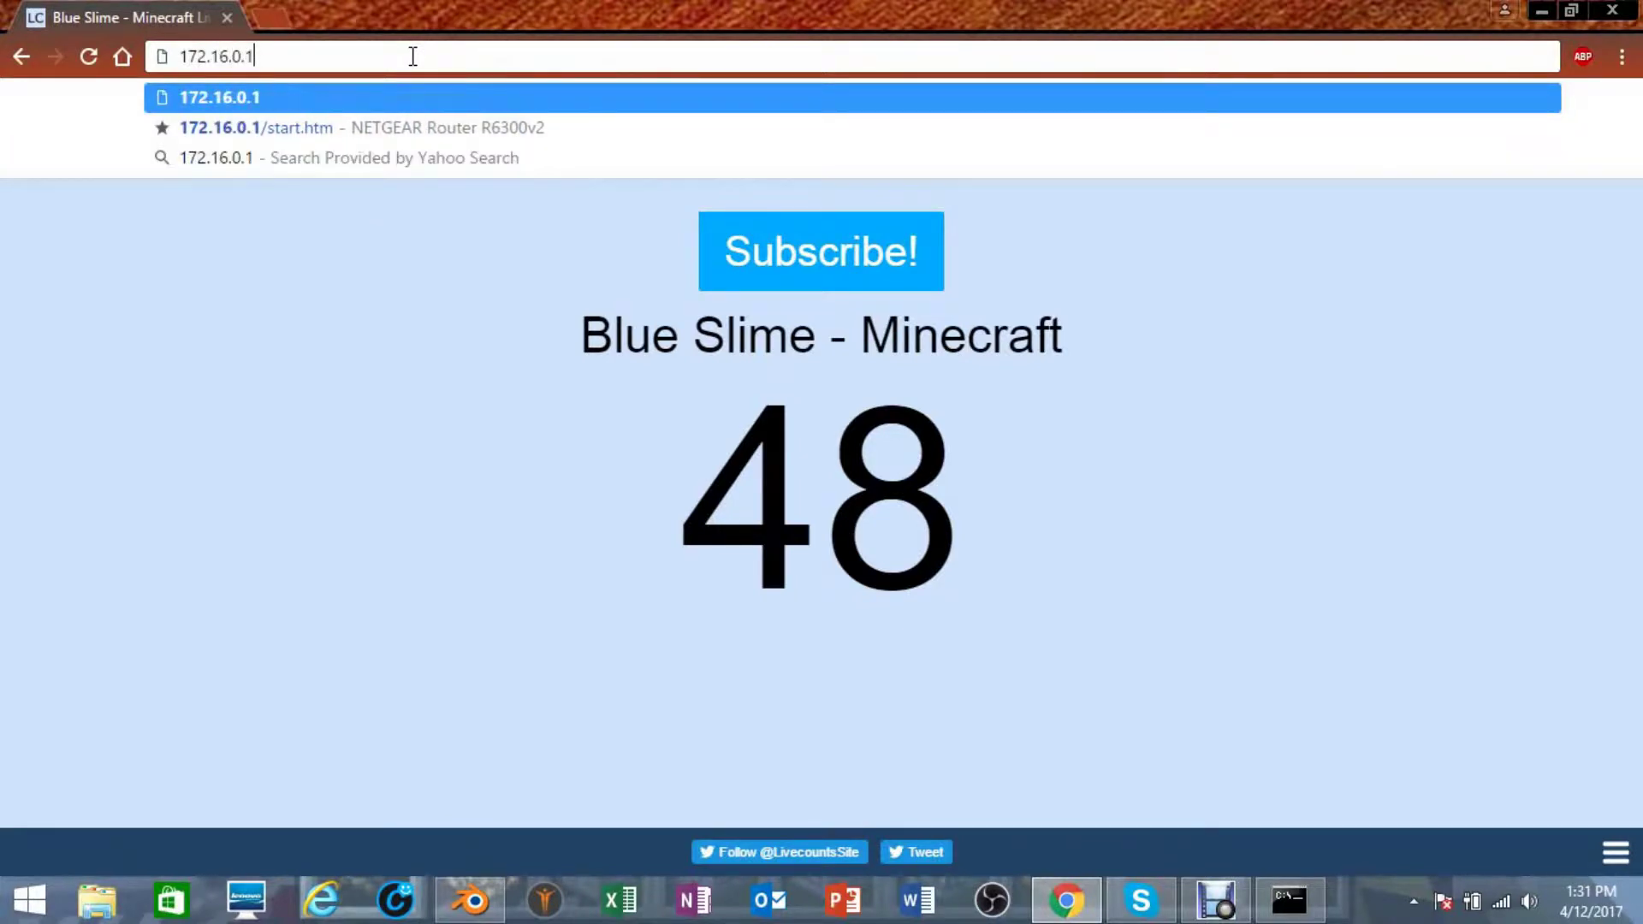
pyautogui.press('Return')
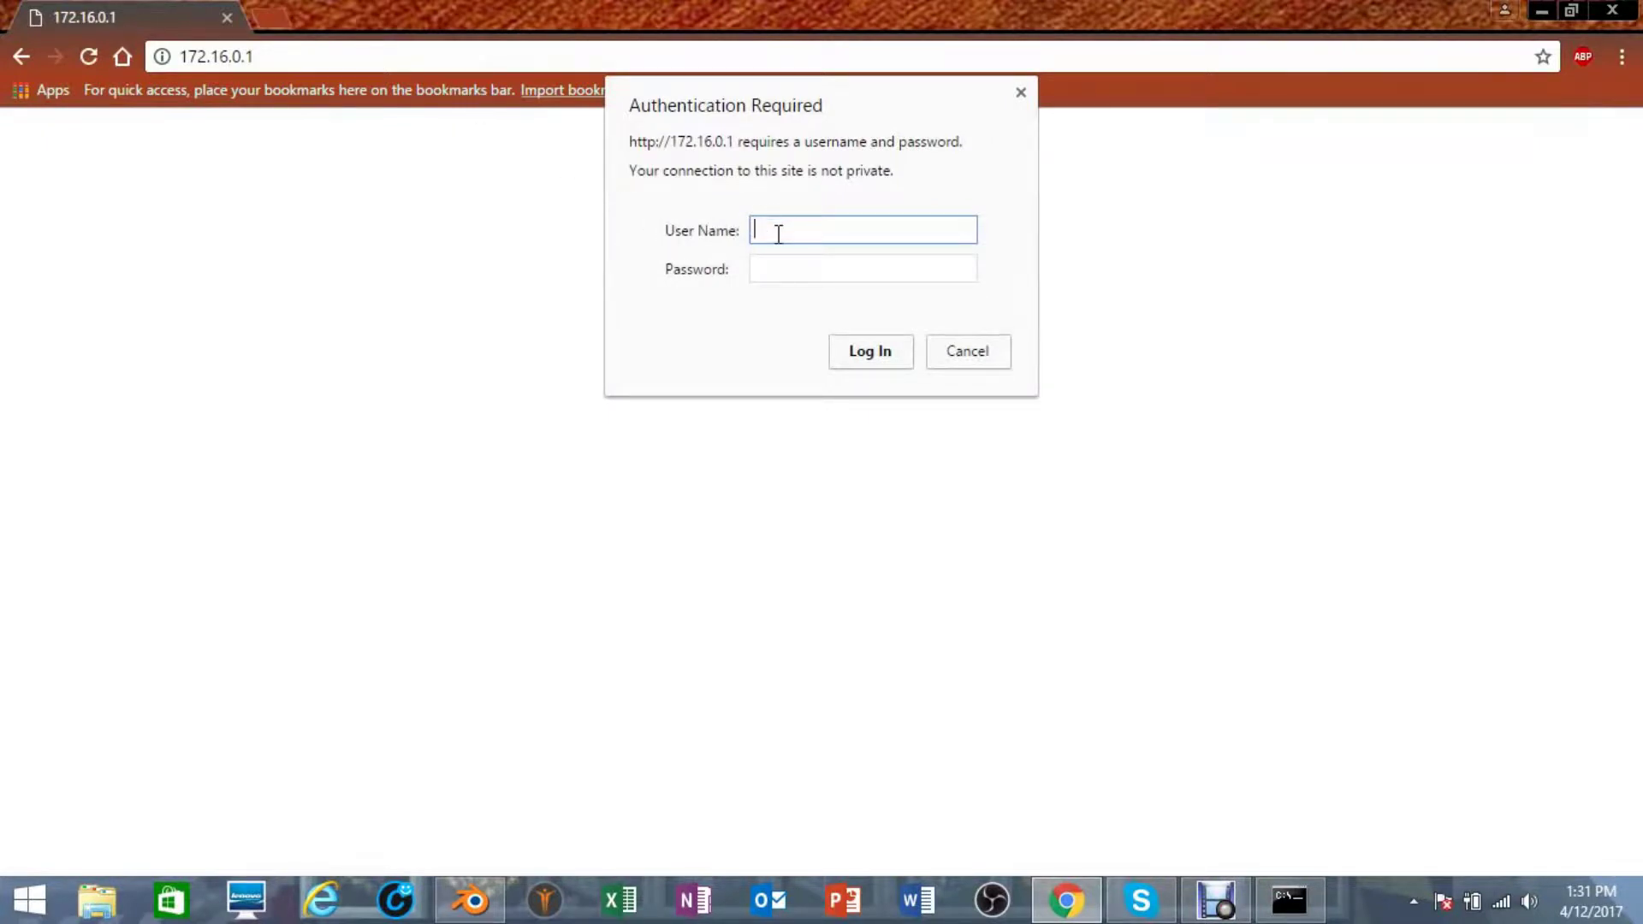
# - Enter the router's user name and password in the authentication prompt
pyautogui.write('admin')
pyautogui.click(789, 267)
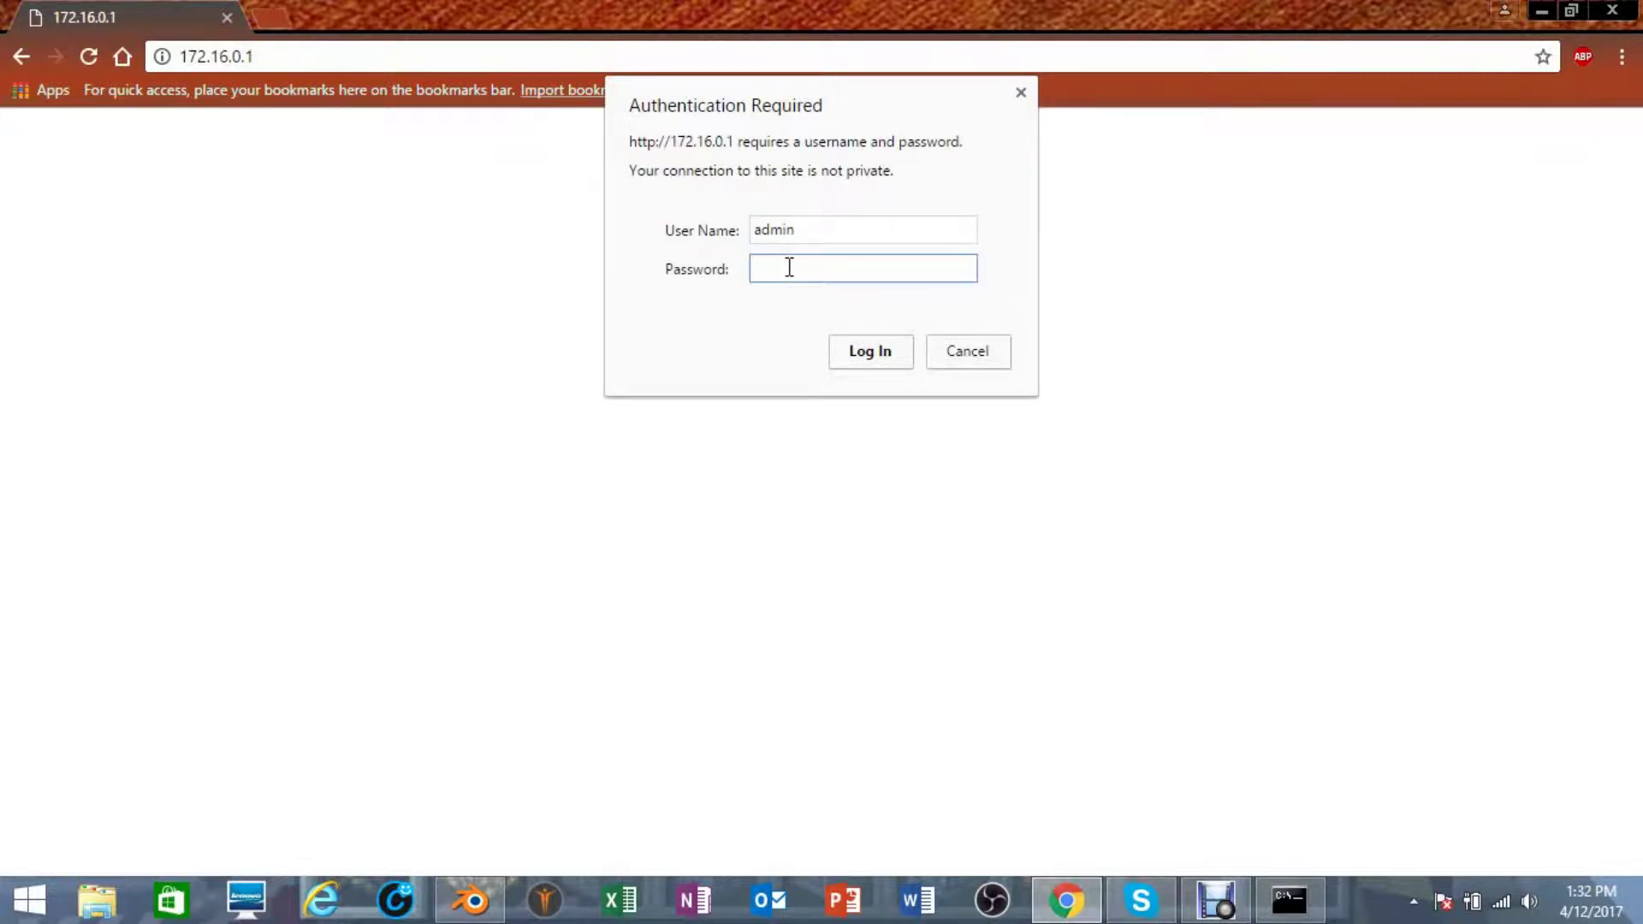
pyautogui.write('admin123')
# - Log in, switch to the ADVANCED tab, and expand Advanced Setup
pyautogui.click(854, 356)
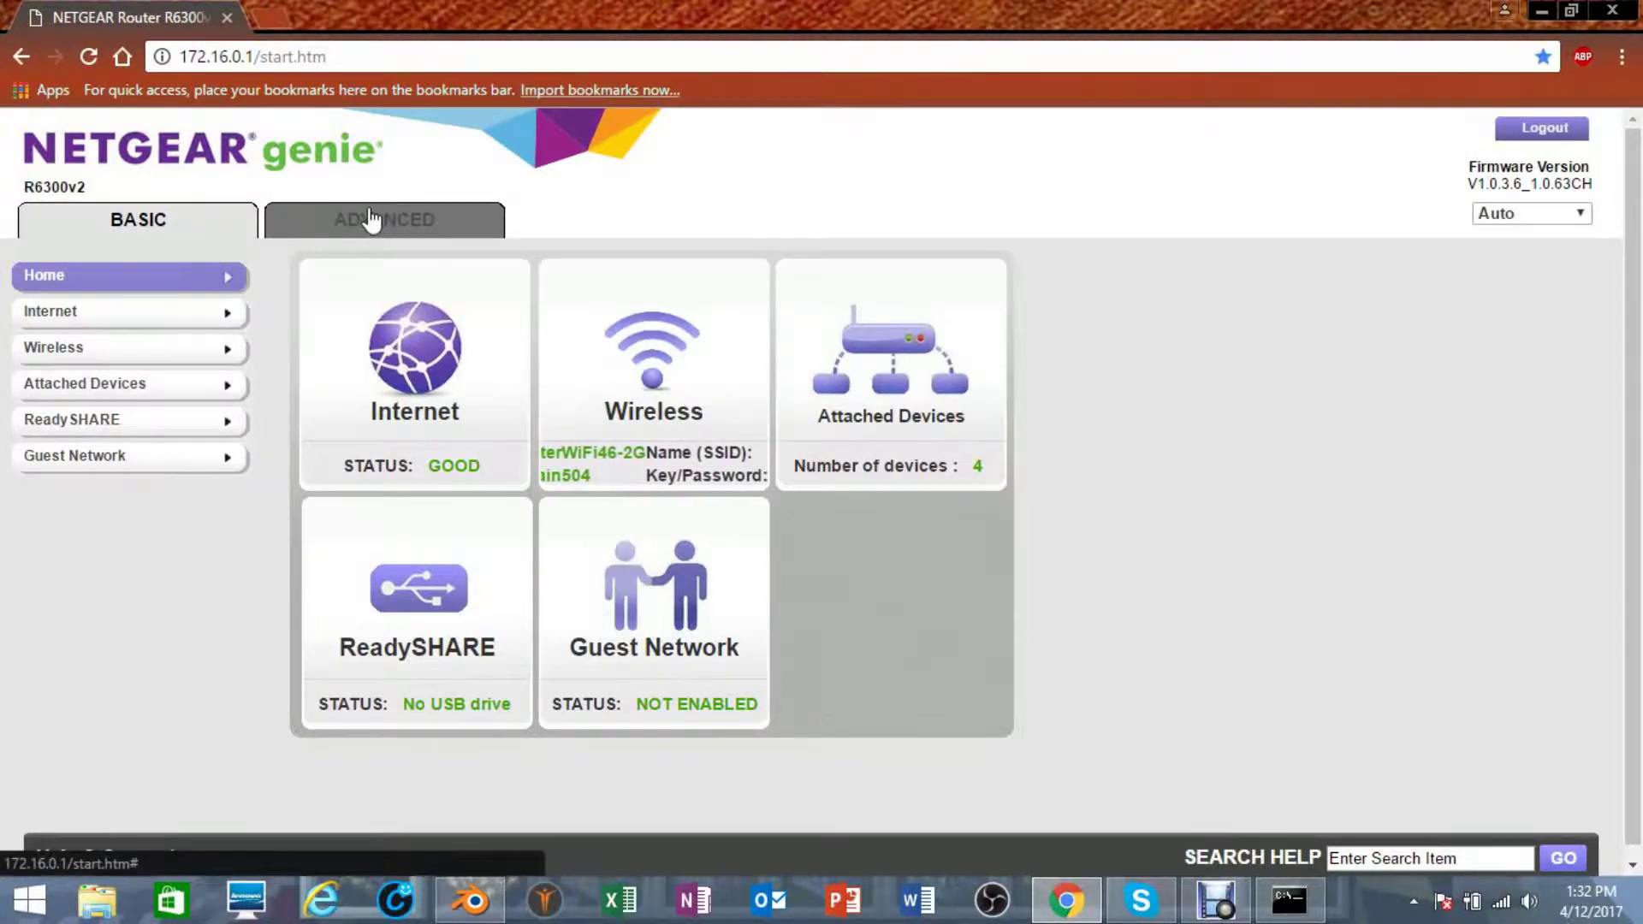
pyautogui.click(358, 234)
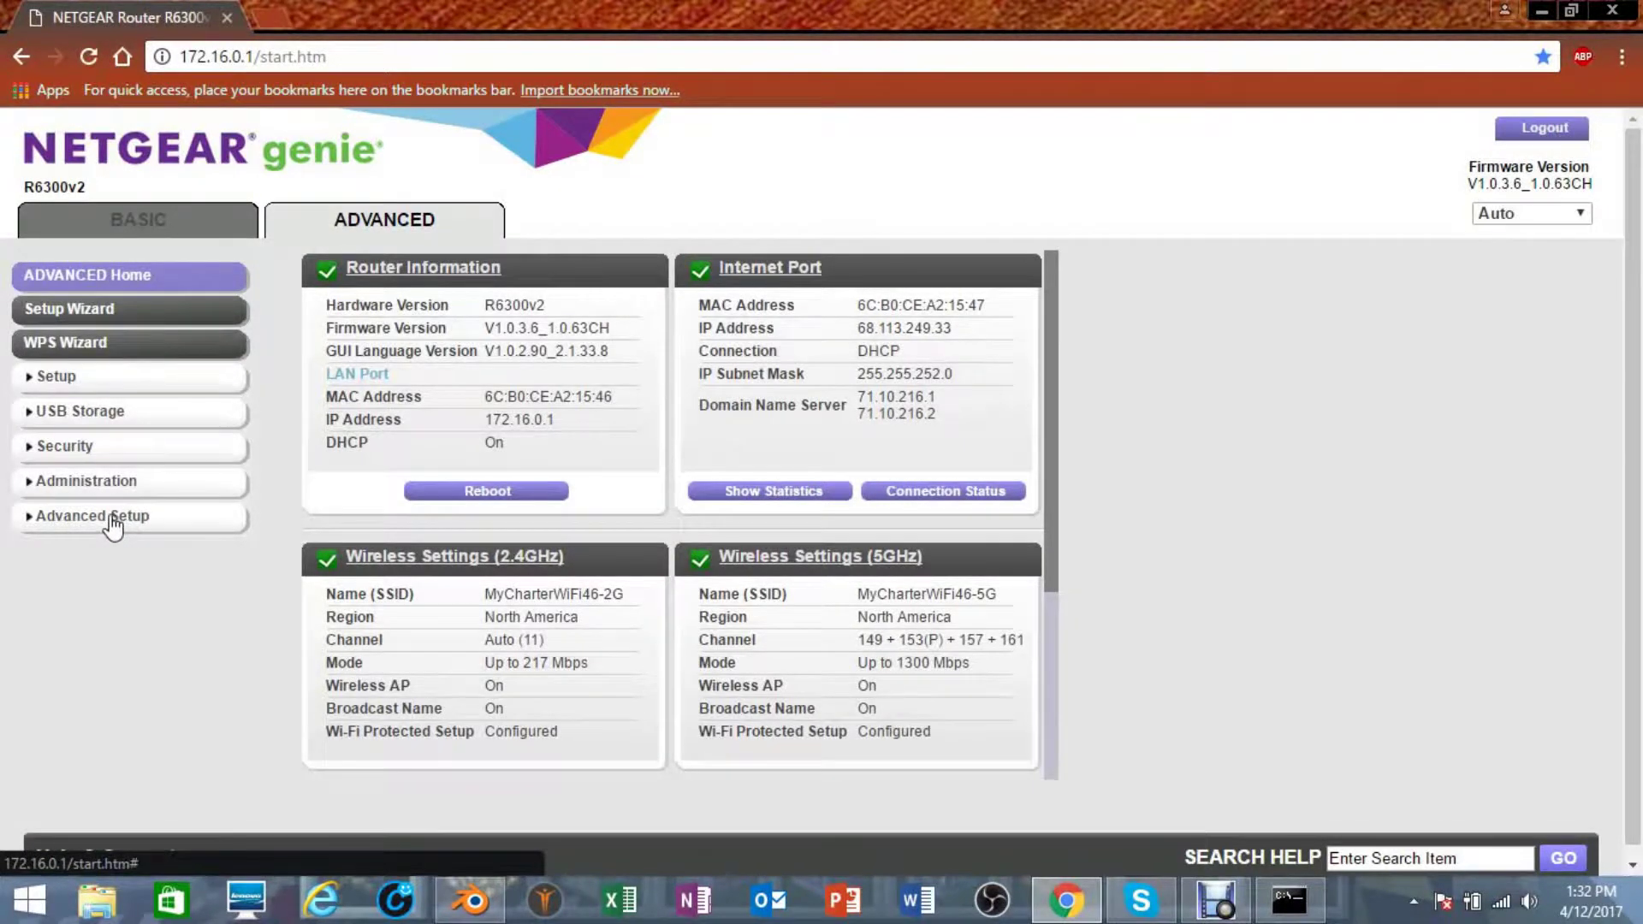
pyautogui.click(111, 518)
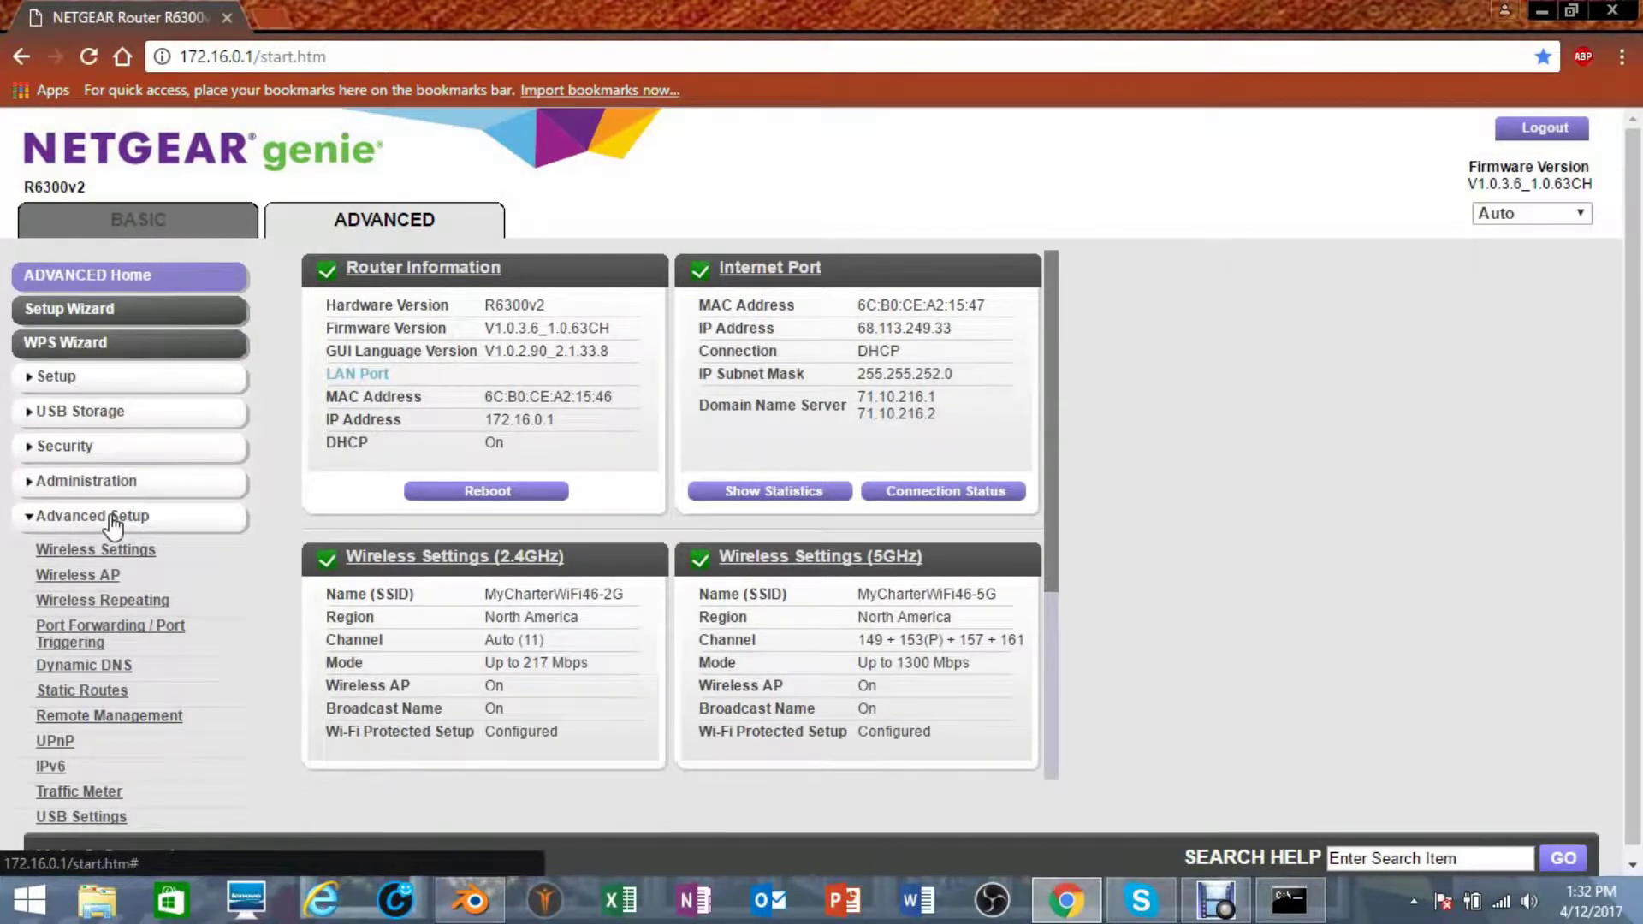
# - In Port Forwarding, delete the Minecraft-PC Server rule and begin a custom service
pyautogui.click(101, 637)
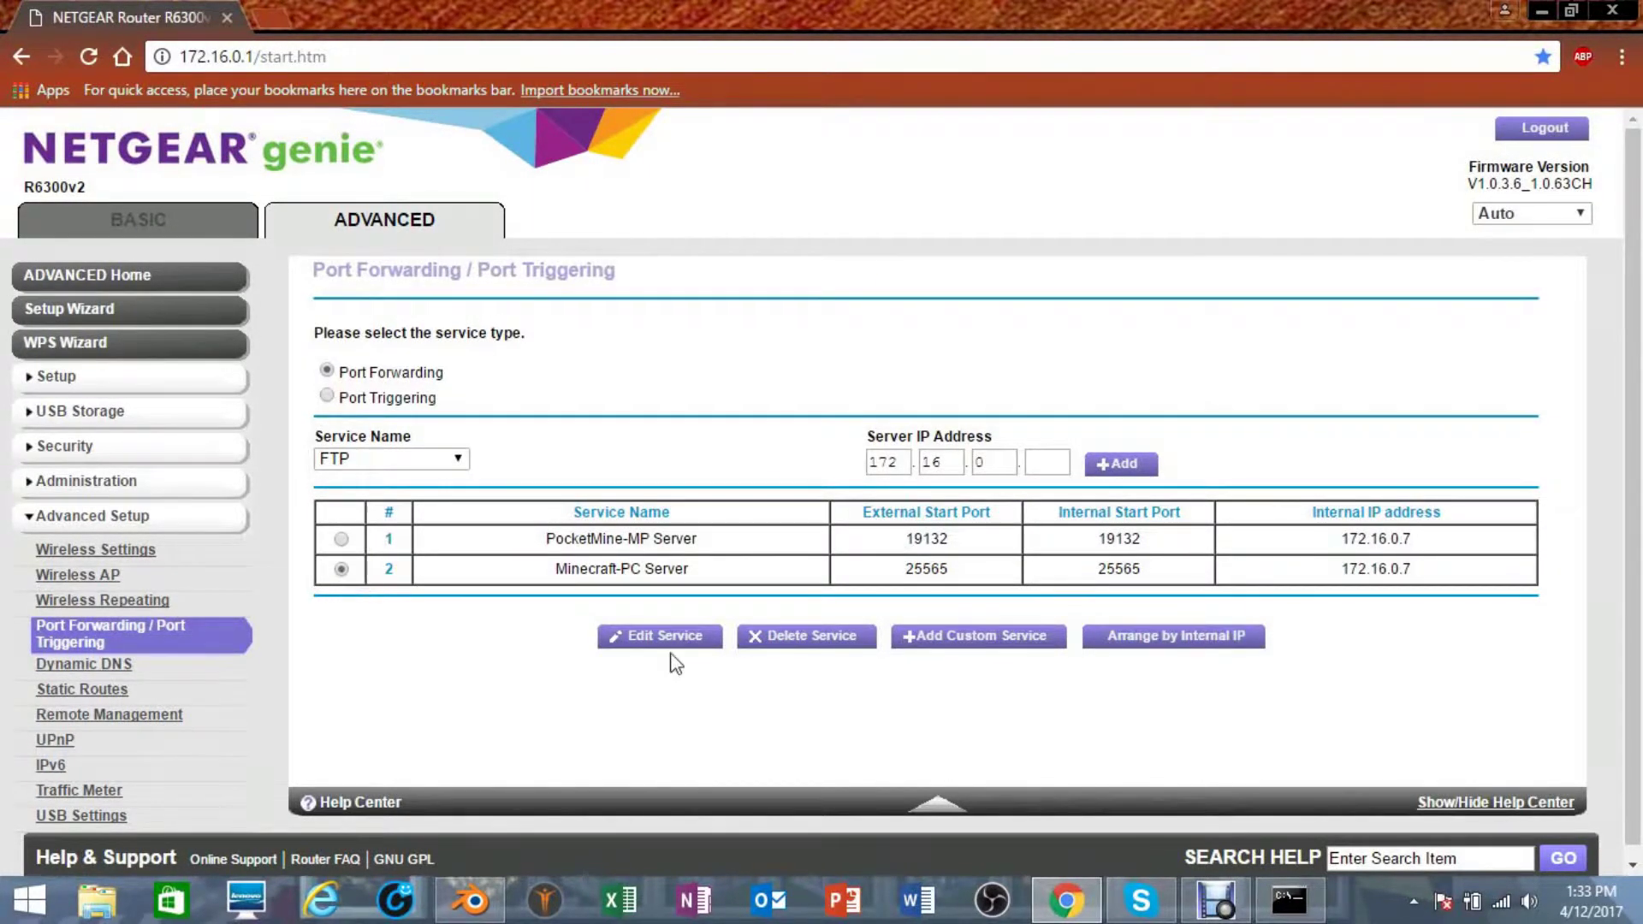
pyautogui.click(784, 655)
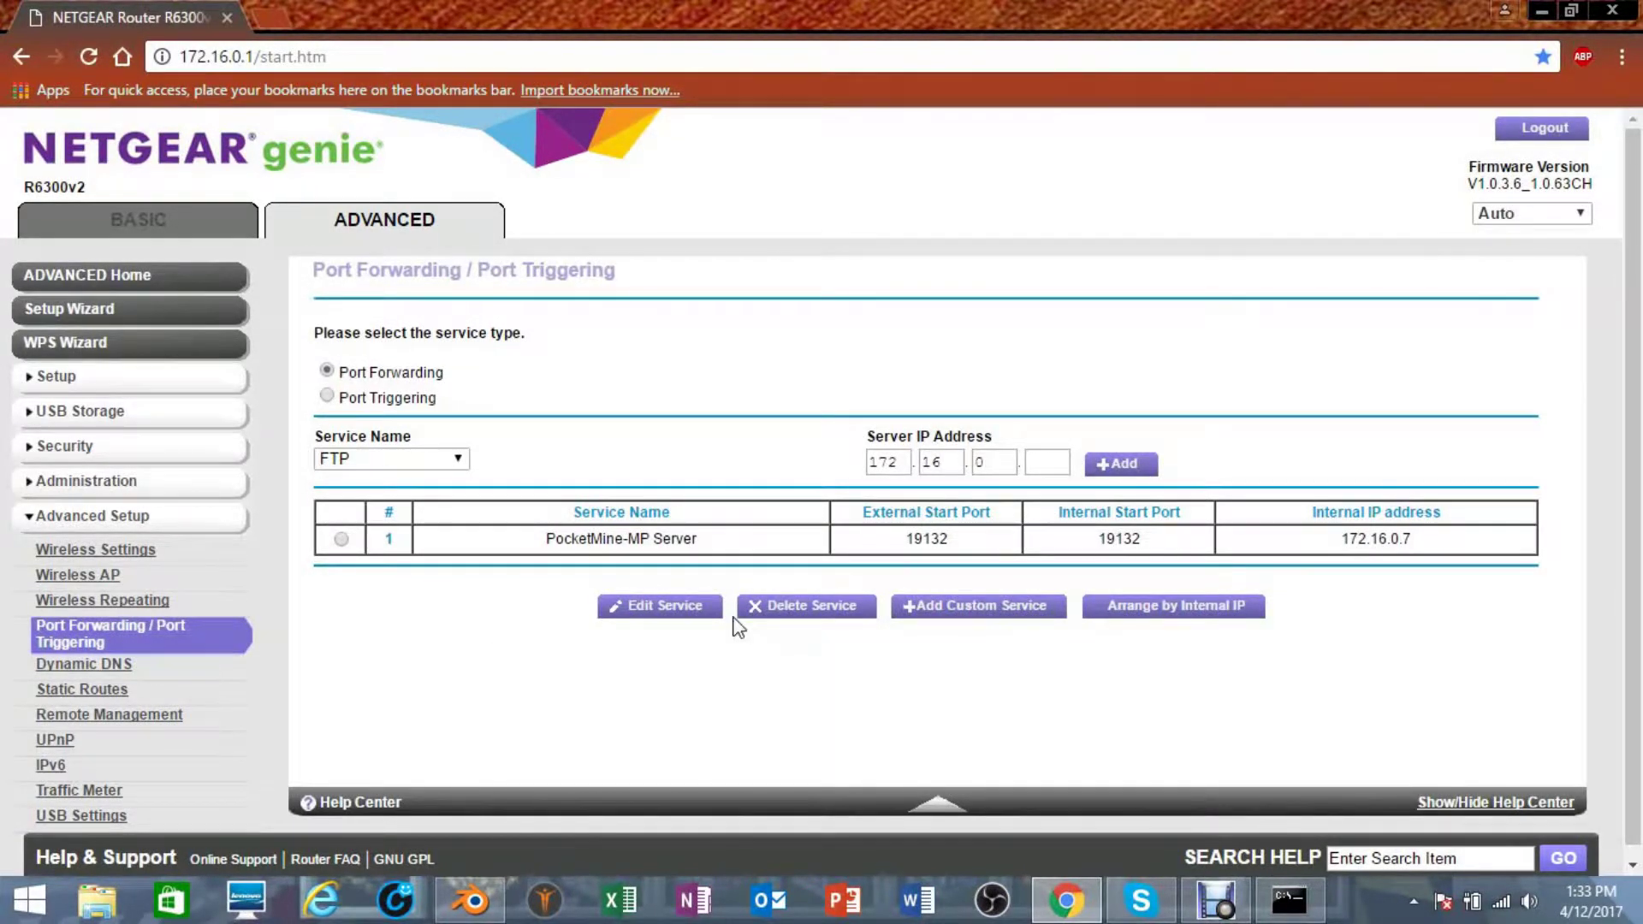
pyautogui.click(981, 609)
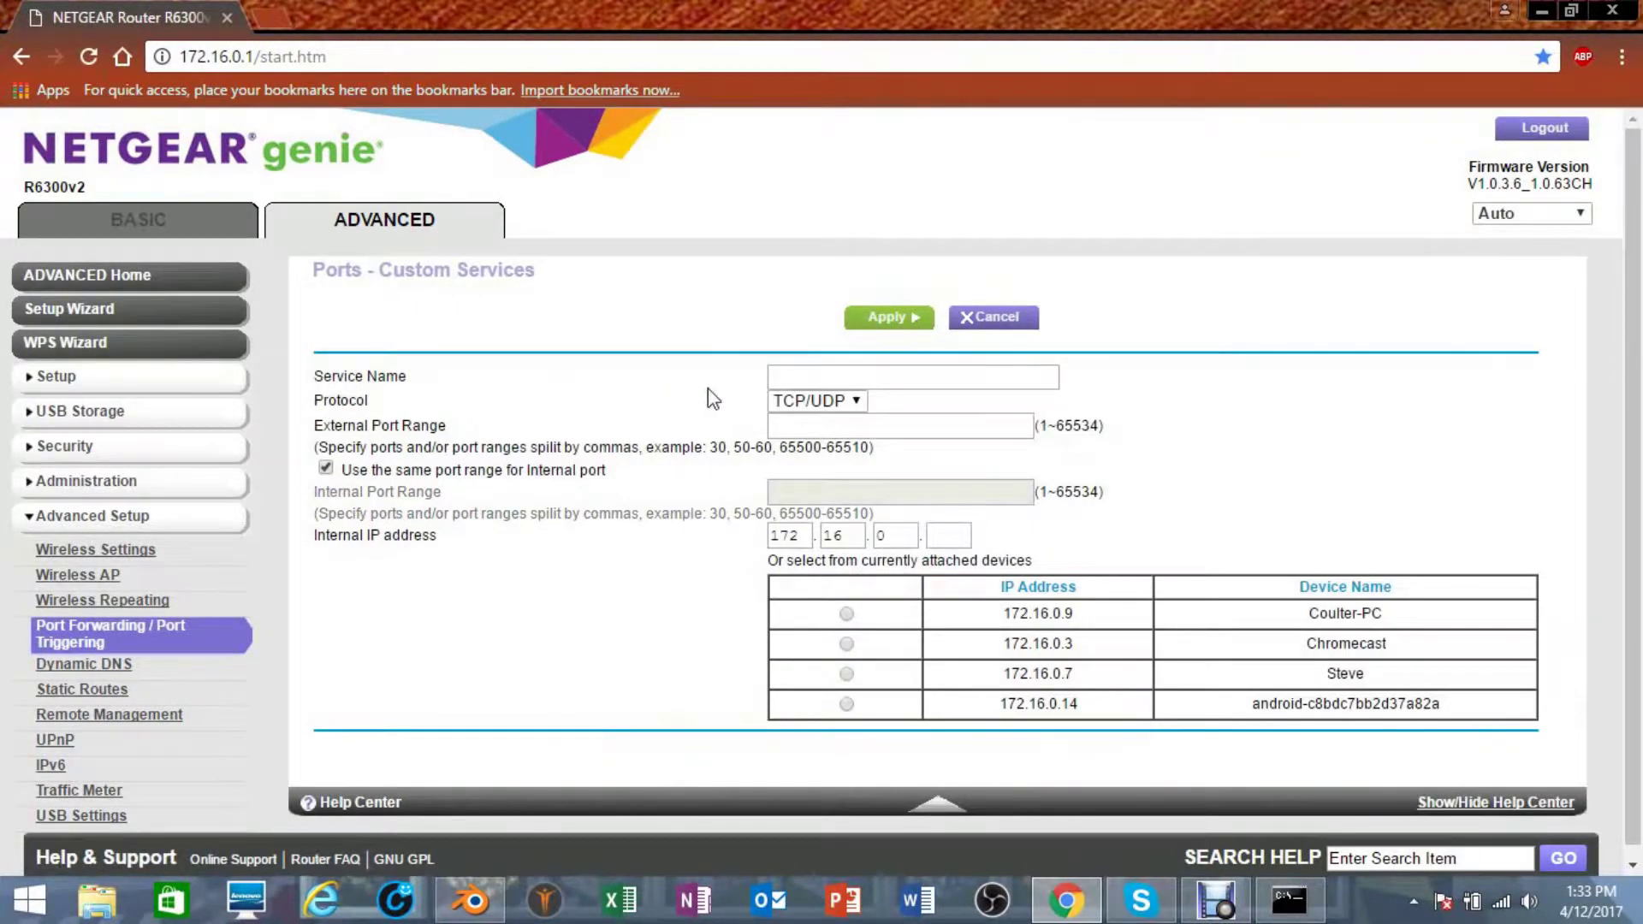
# - Name the service Minecraft Server, keep TCP/UDP, and set external port 25565 mirrored internally
pyautogui.click(791, 380)
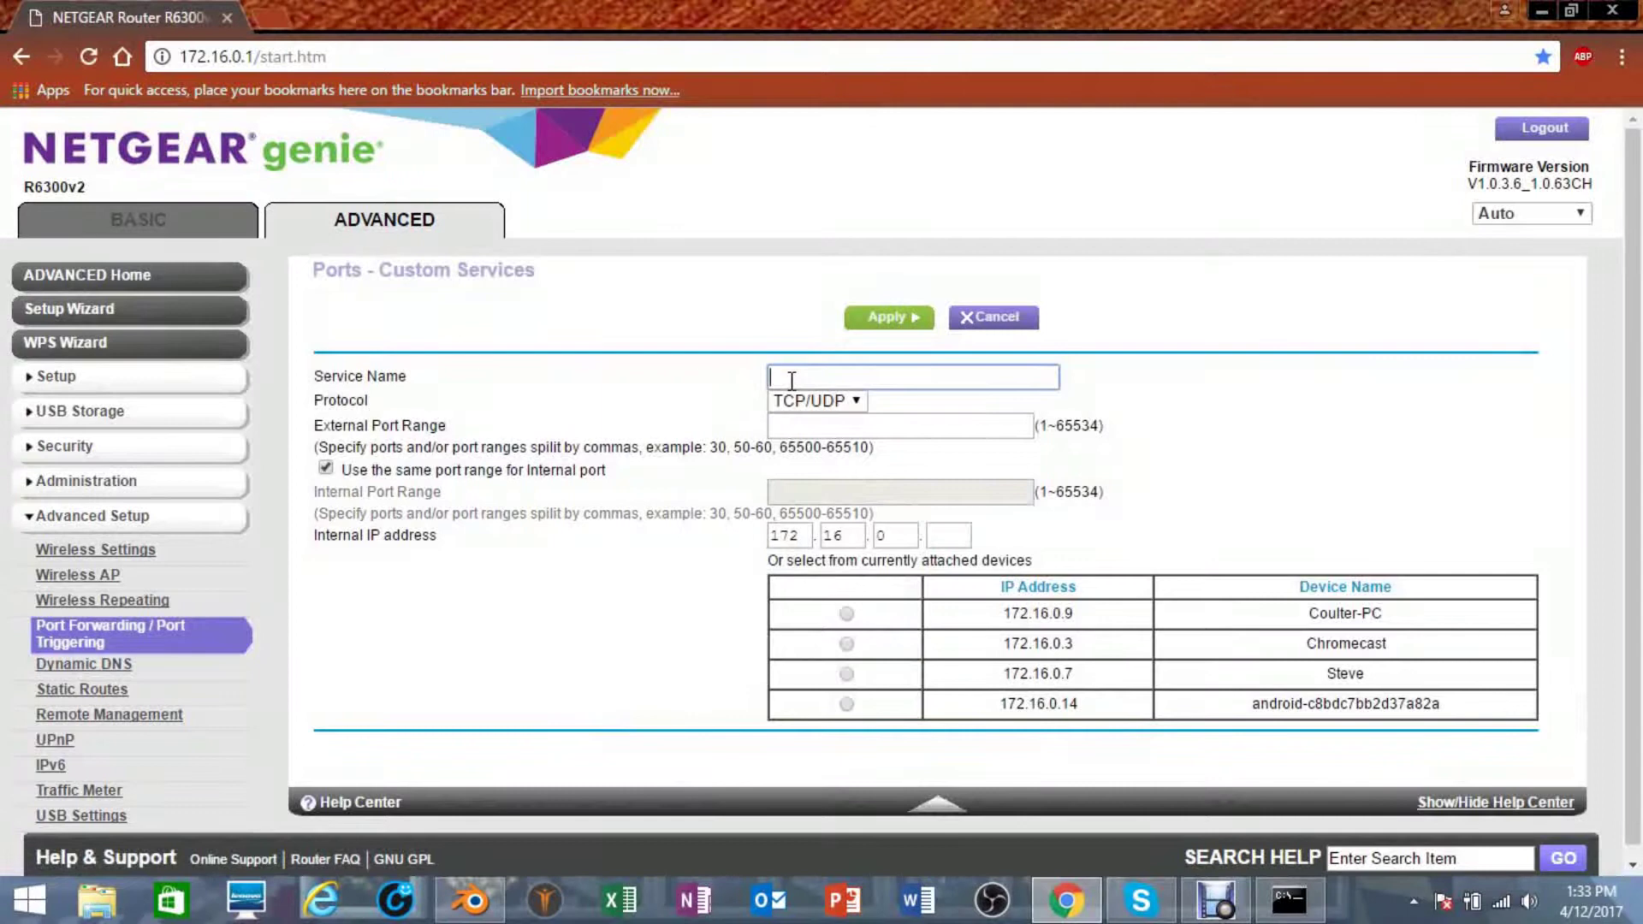
pyautogui.write('Minecra')
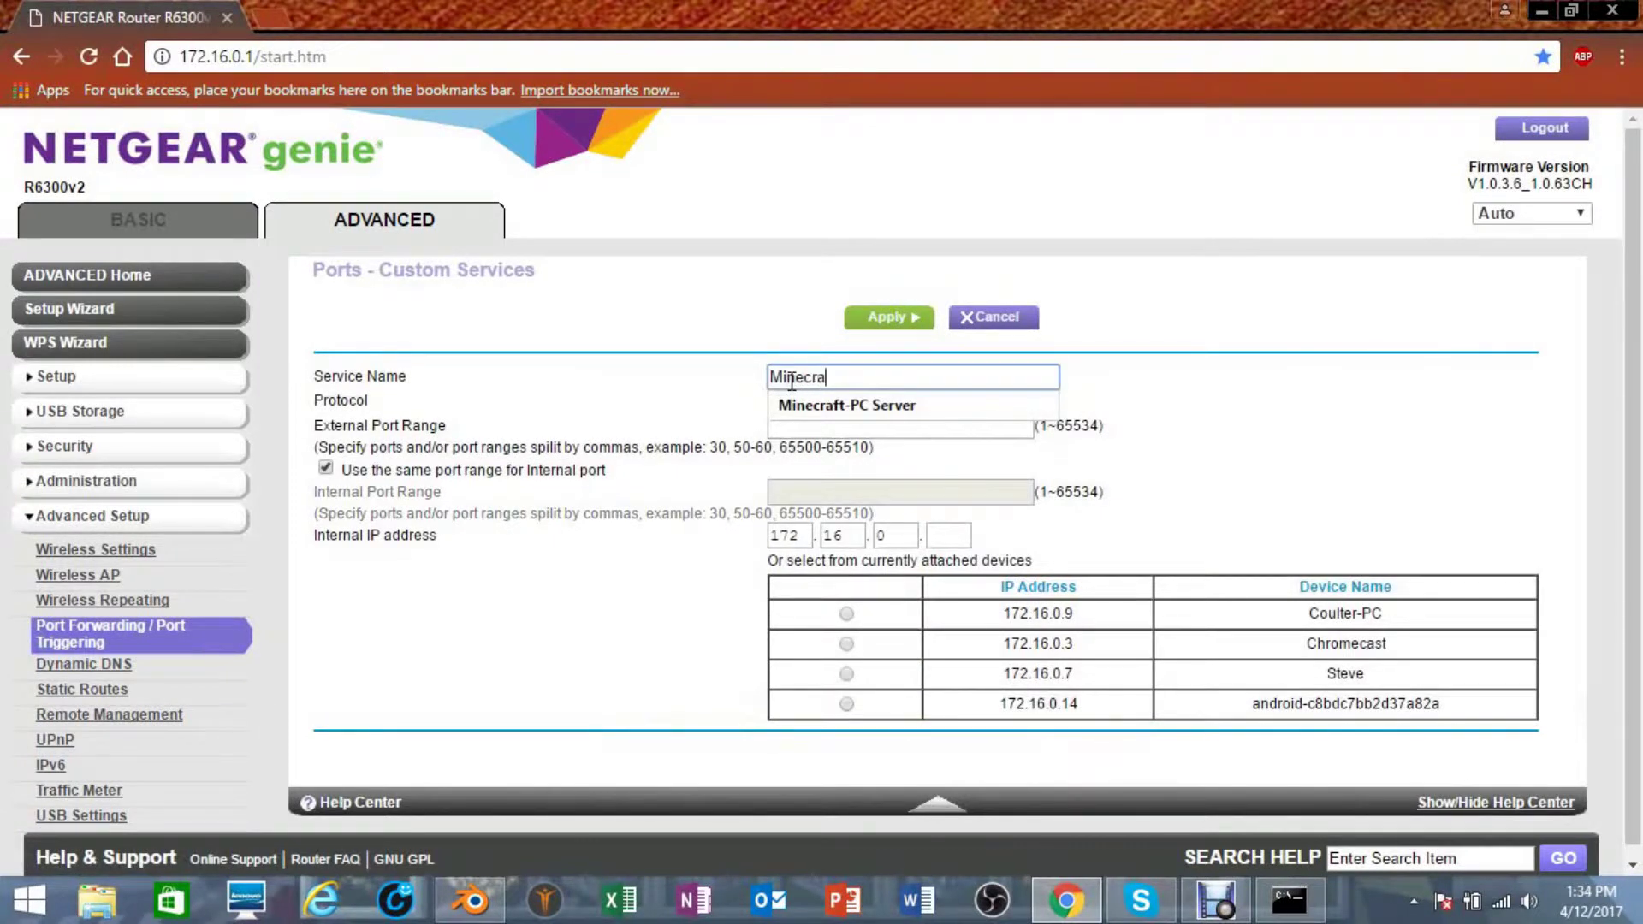
pyautogui.write('ft ')
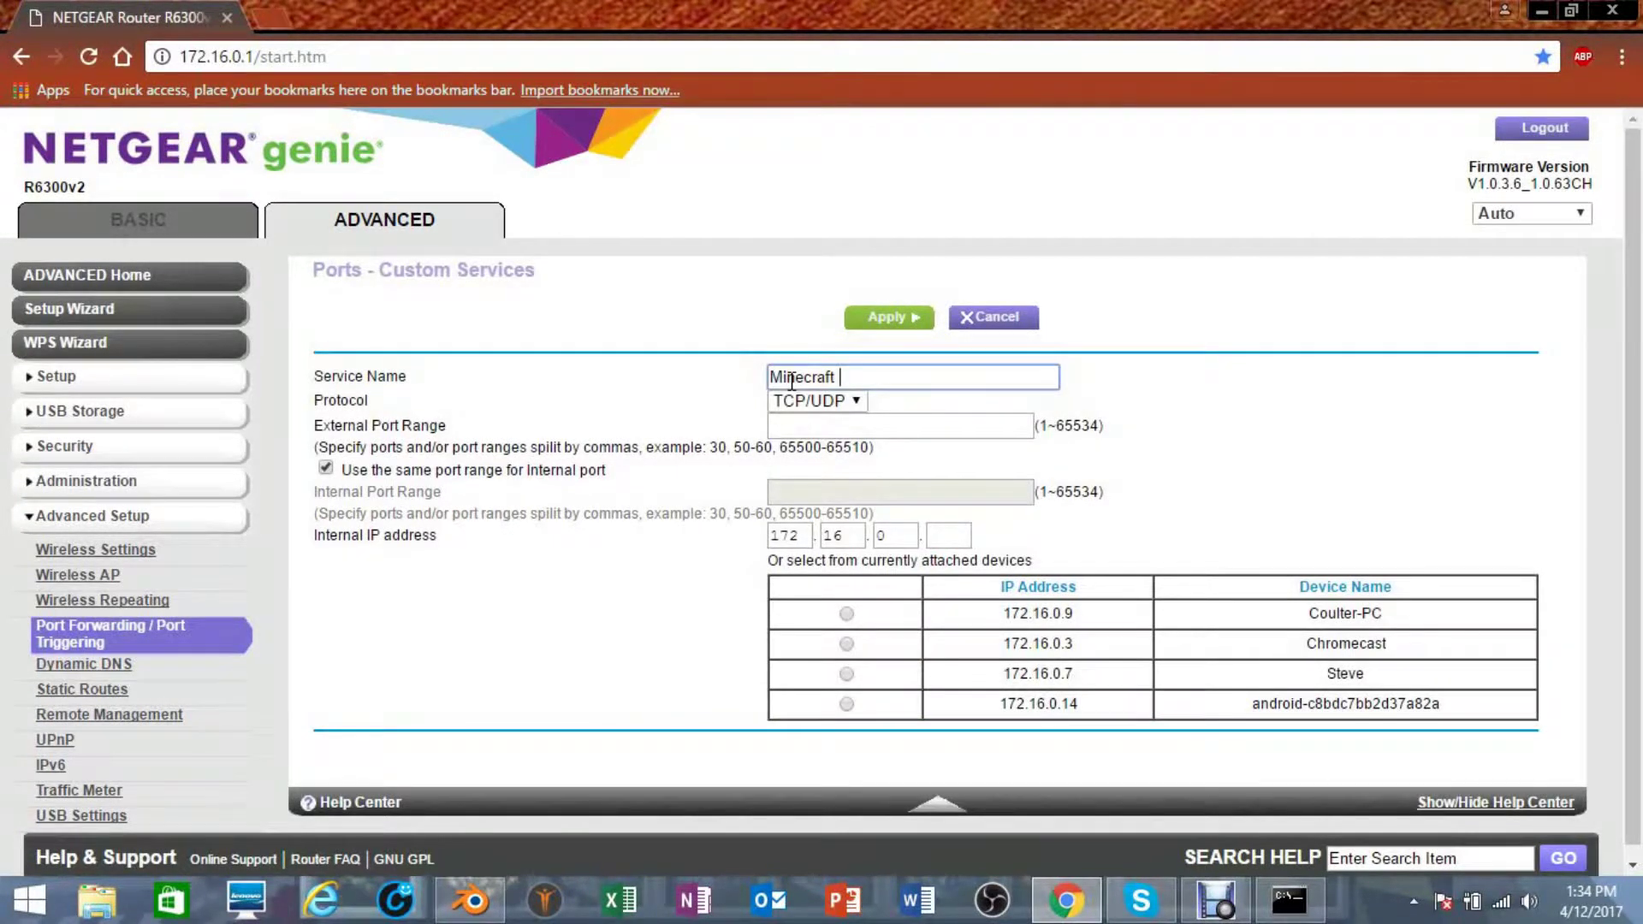
pyautogui.write('Server')
pyautogui.click(855, 406)
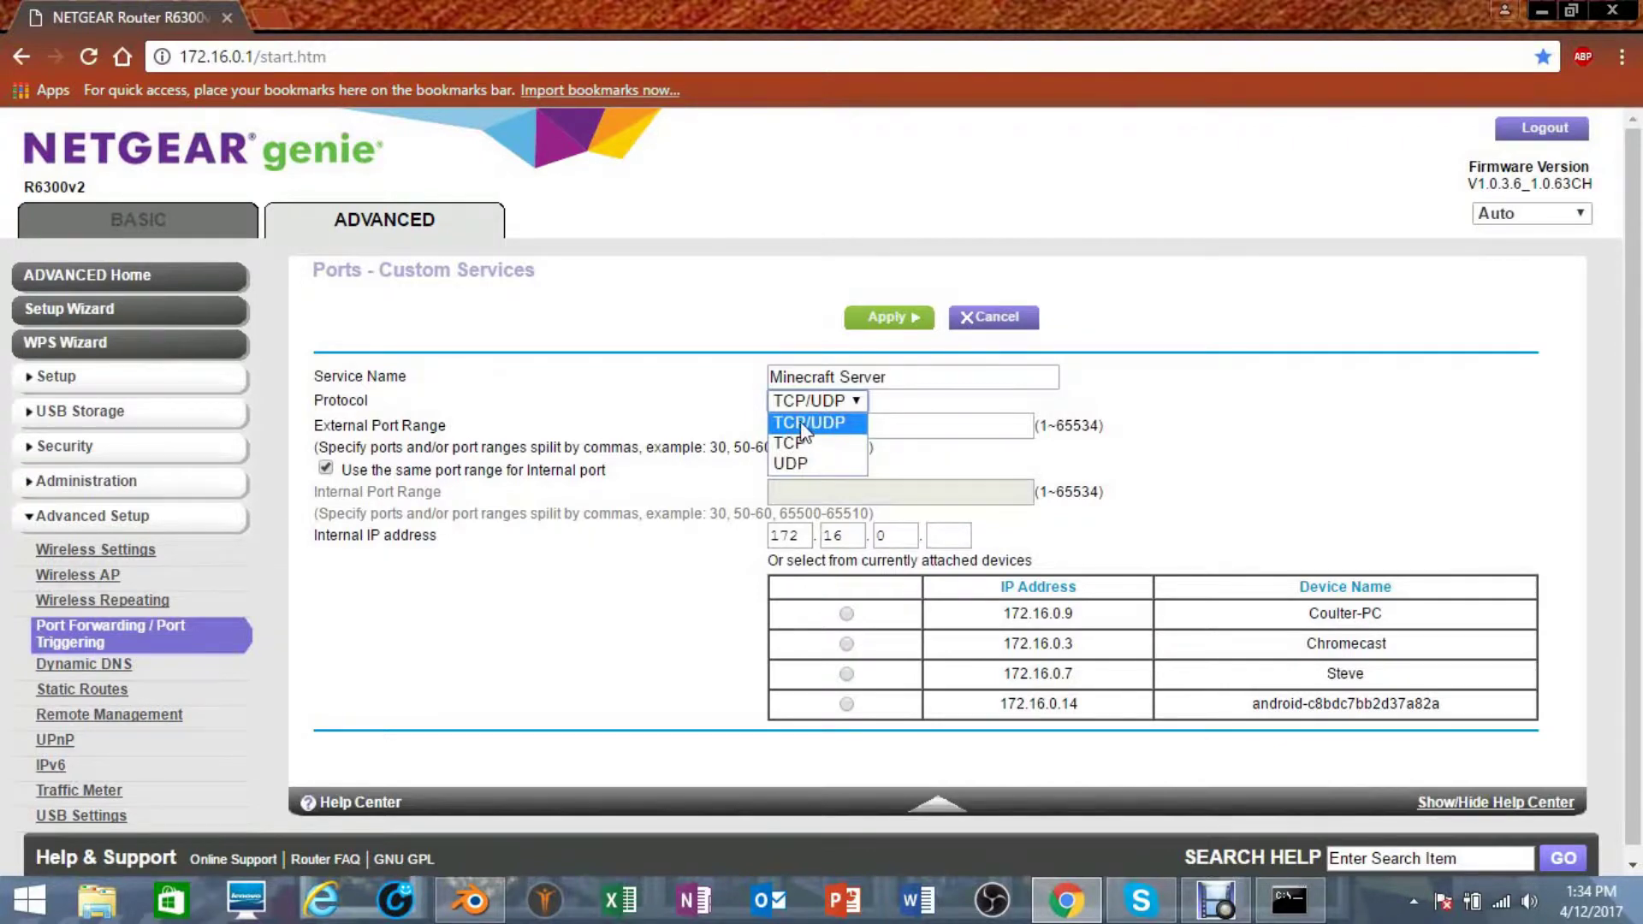
pyautogui.click(726, 425)
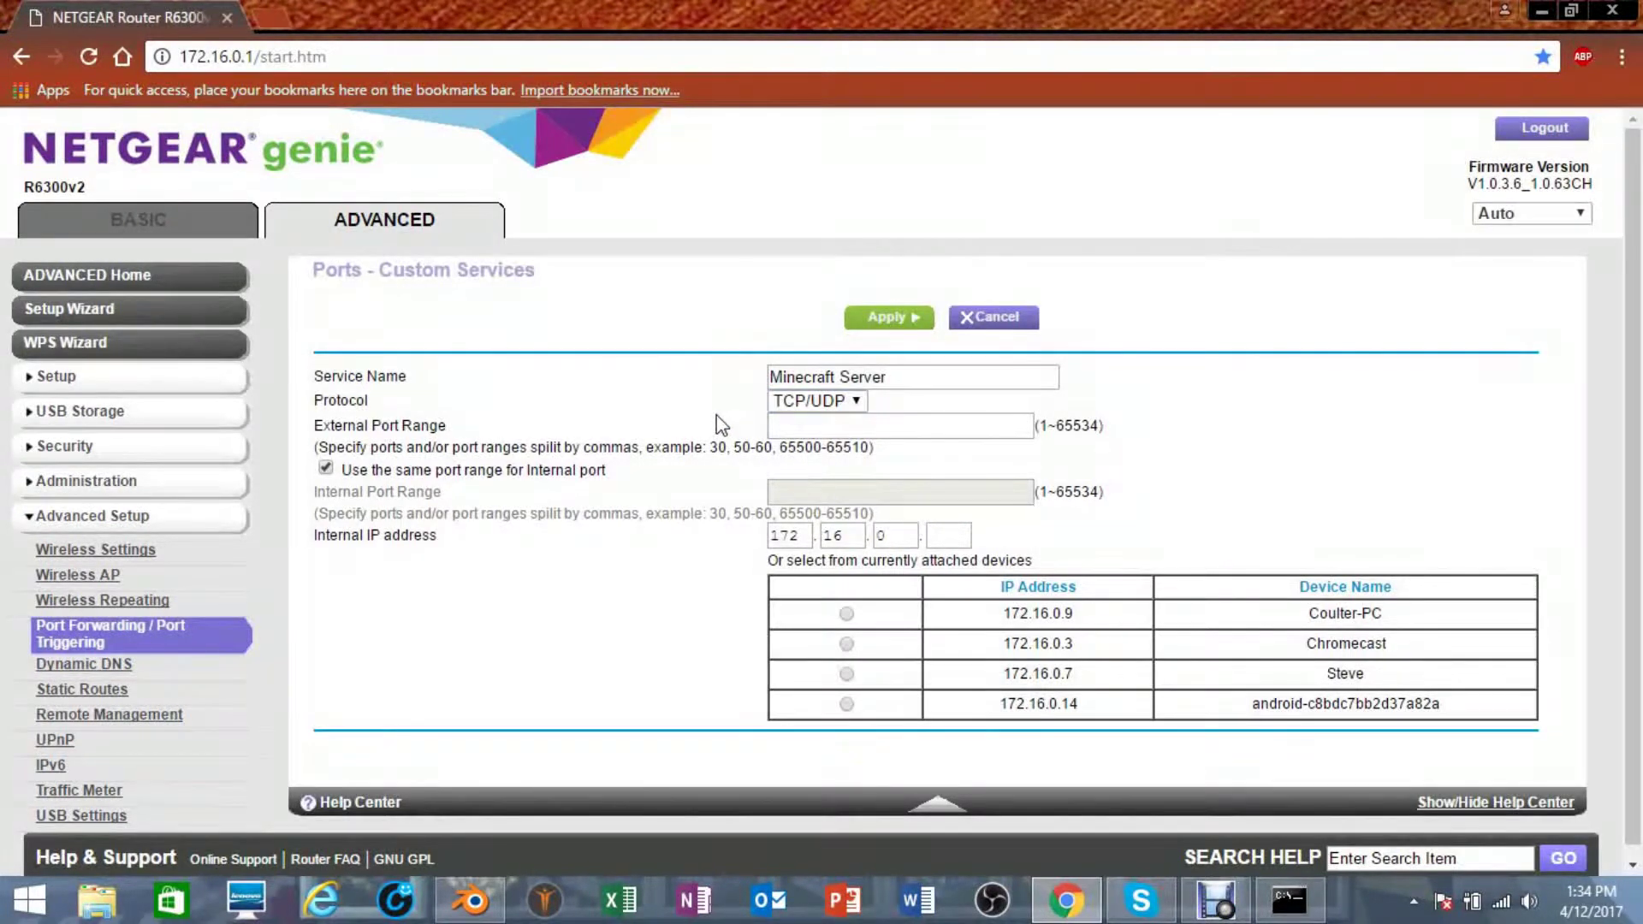
pyautogui.click(831, 435)
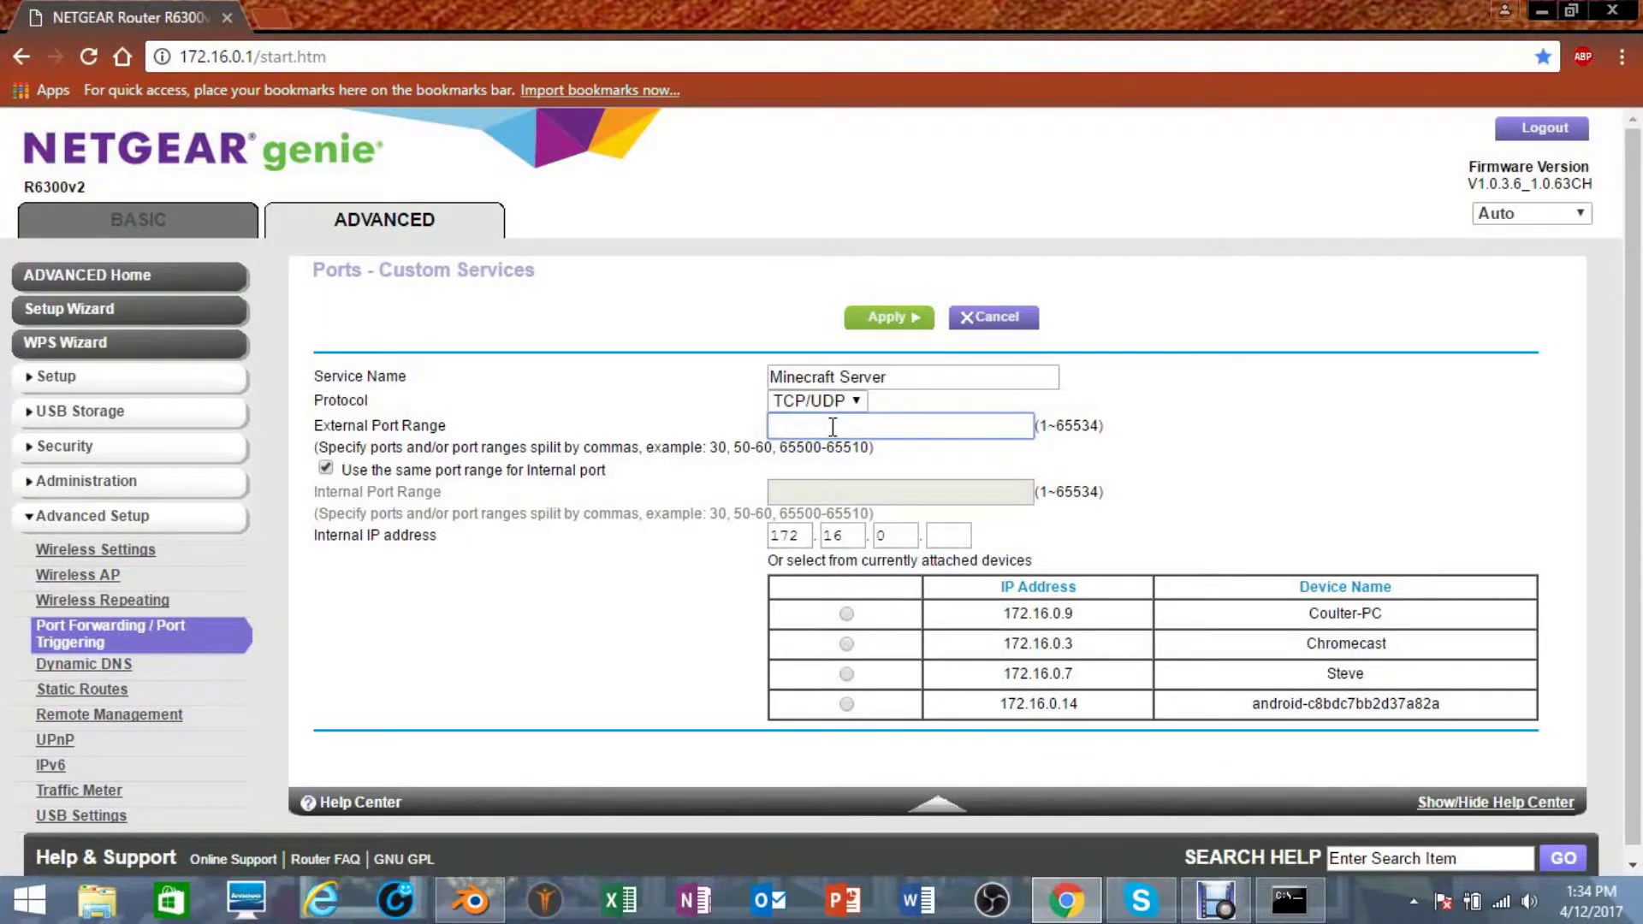
pyautogui.write('255')
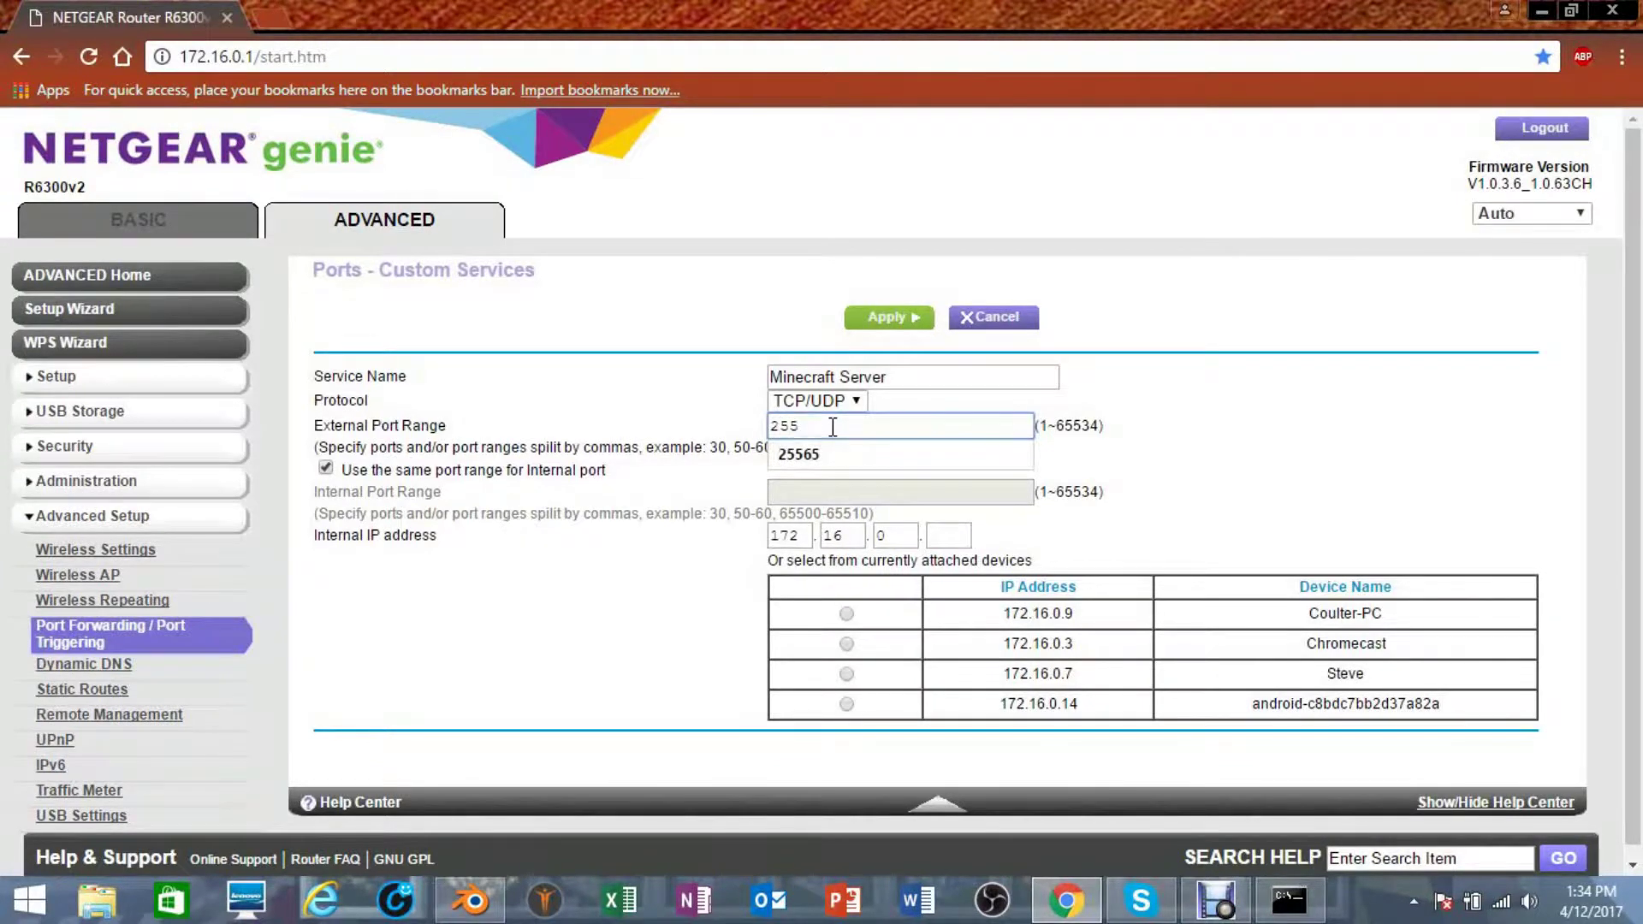
pyautogui.write('65')
pyautogui.click(830, 455)
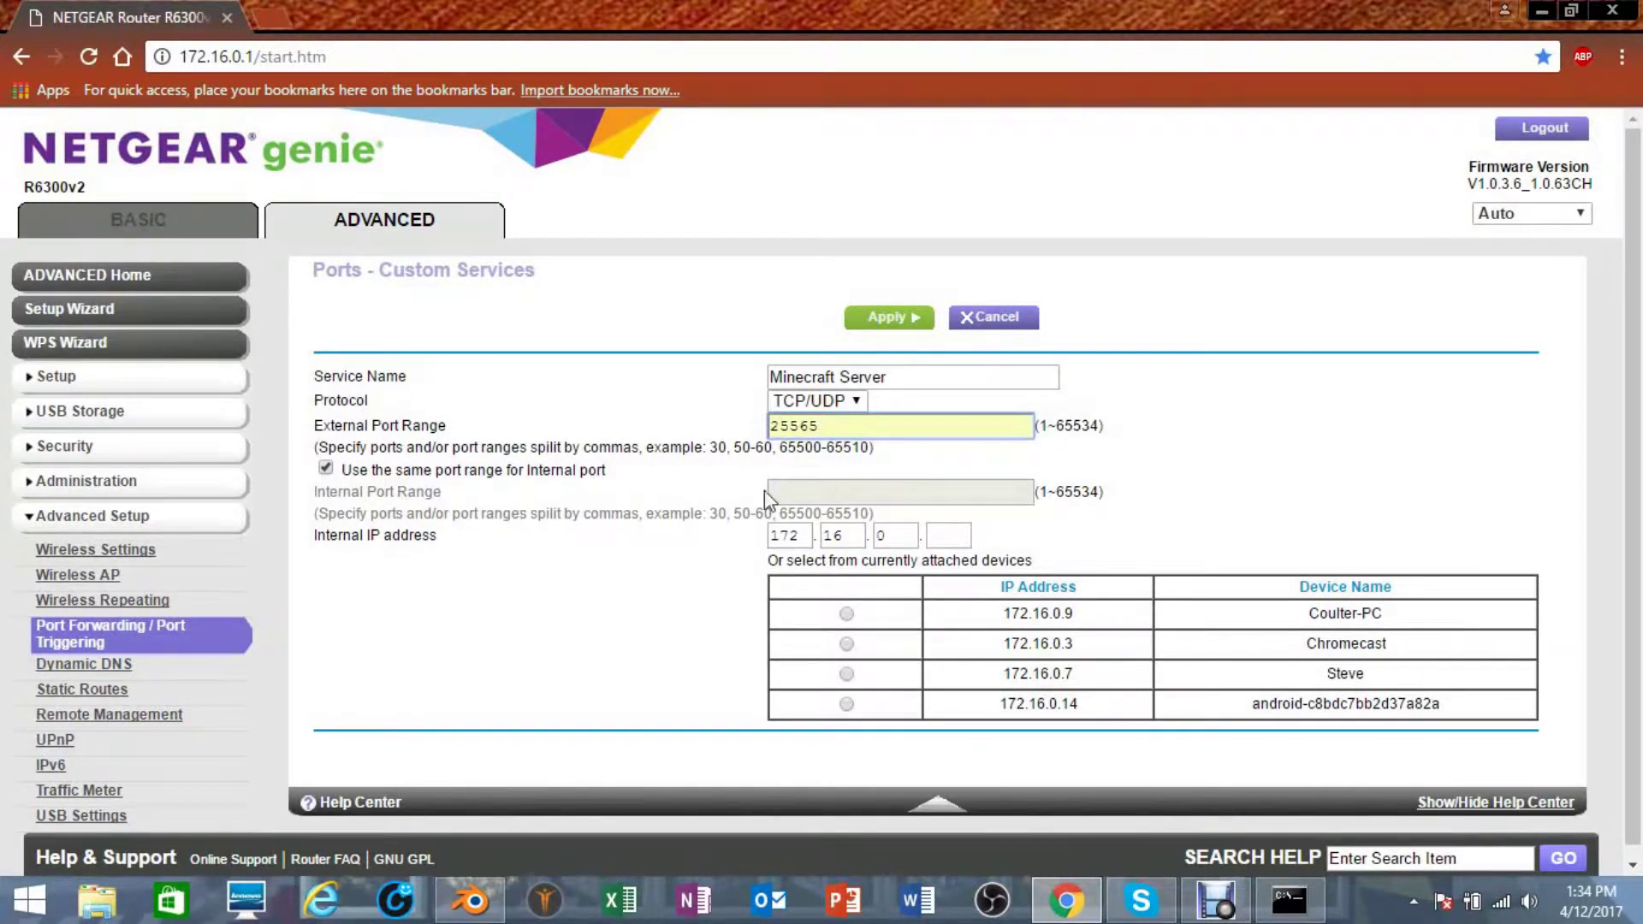
pyautogui.click(808, 507)
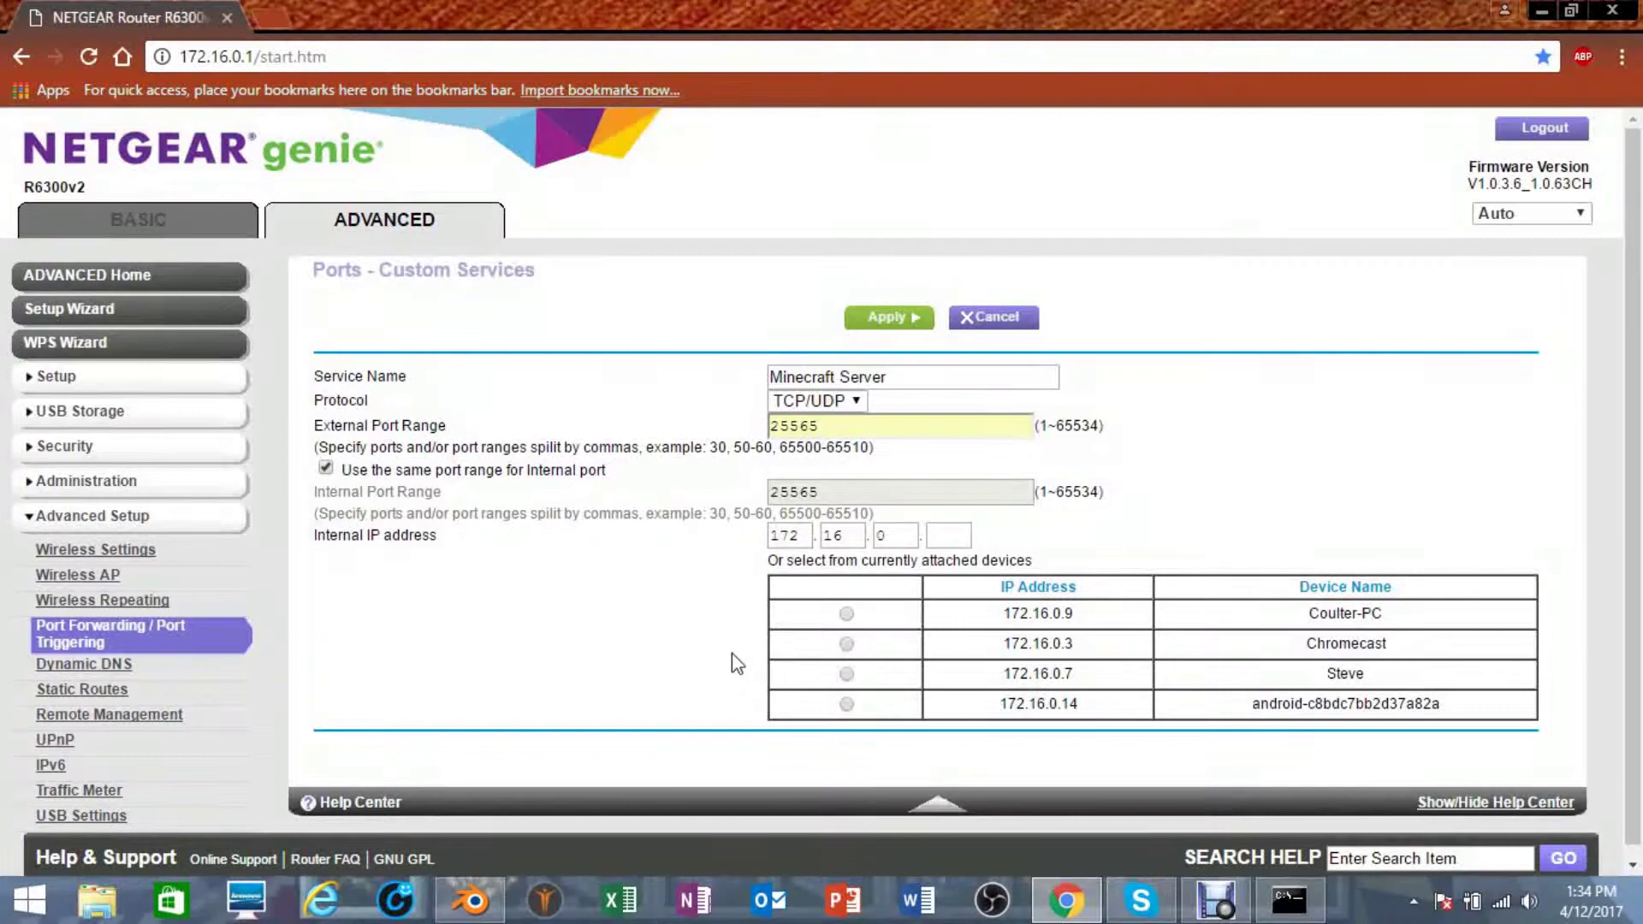
pyautogui.click(1275, 909)
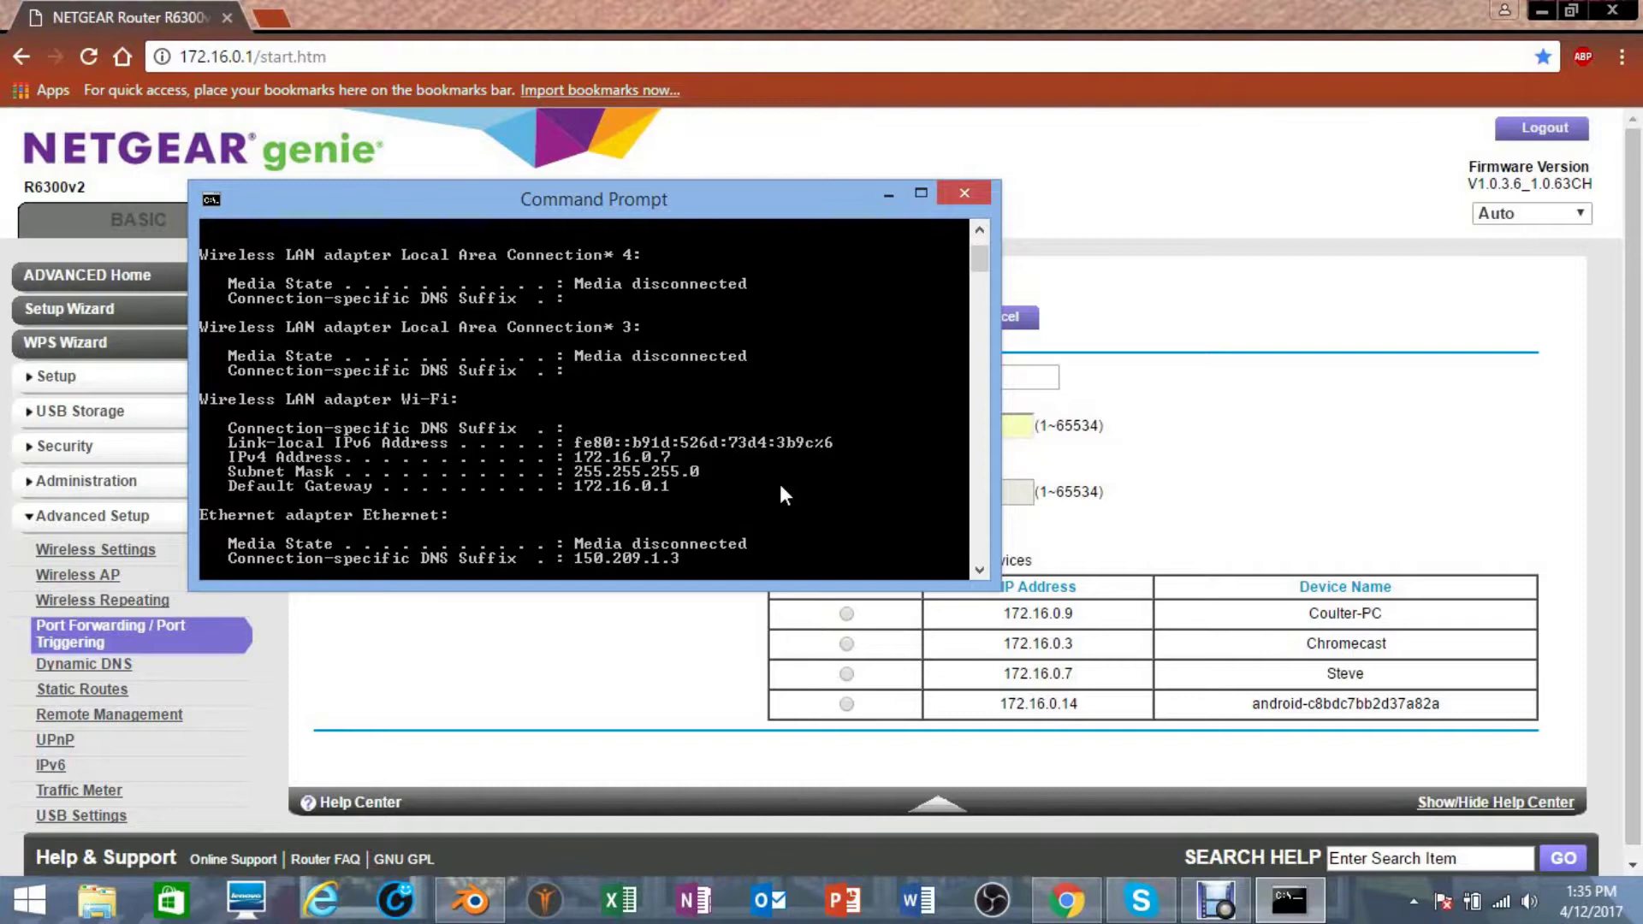
pyautogui.click(945, 638)
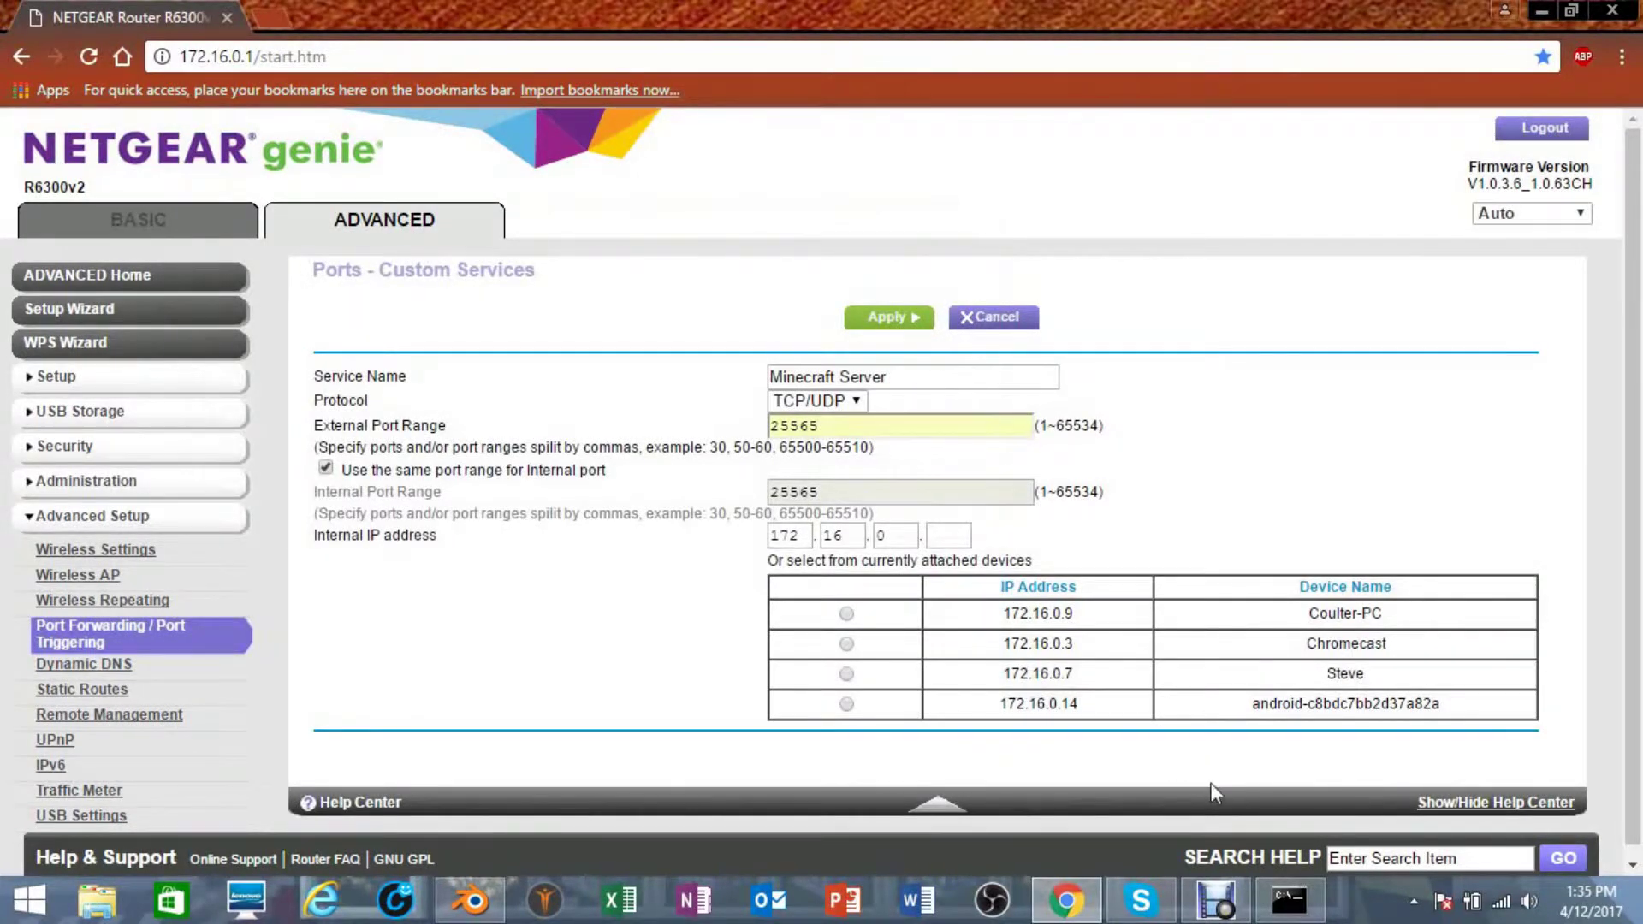
# - Recheck the PC's address, target 172.16.0.7, and apply the Minecraft Server rule
pyautogui.click(1275, 915)
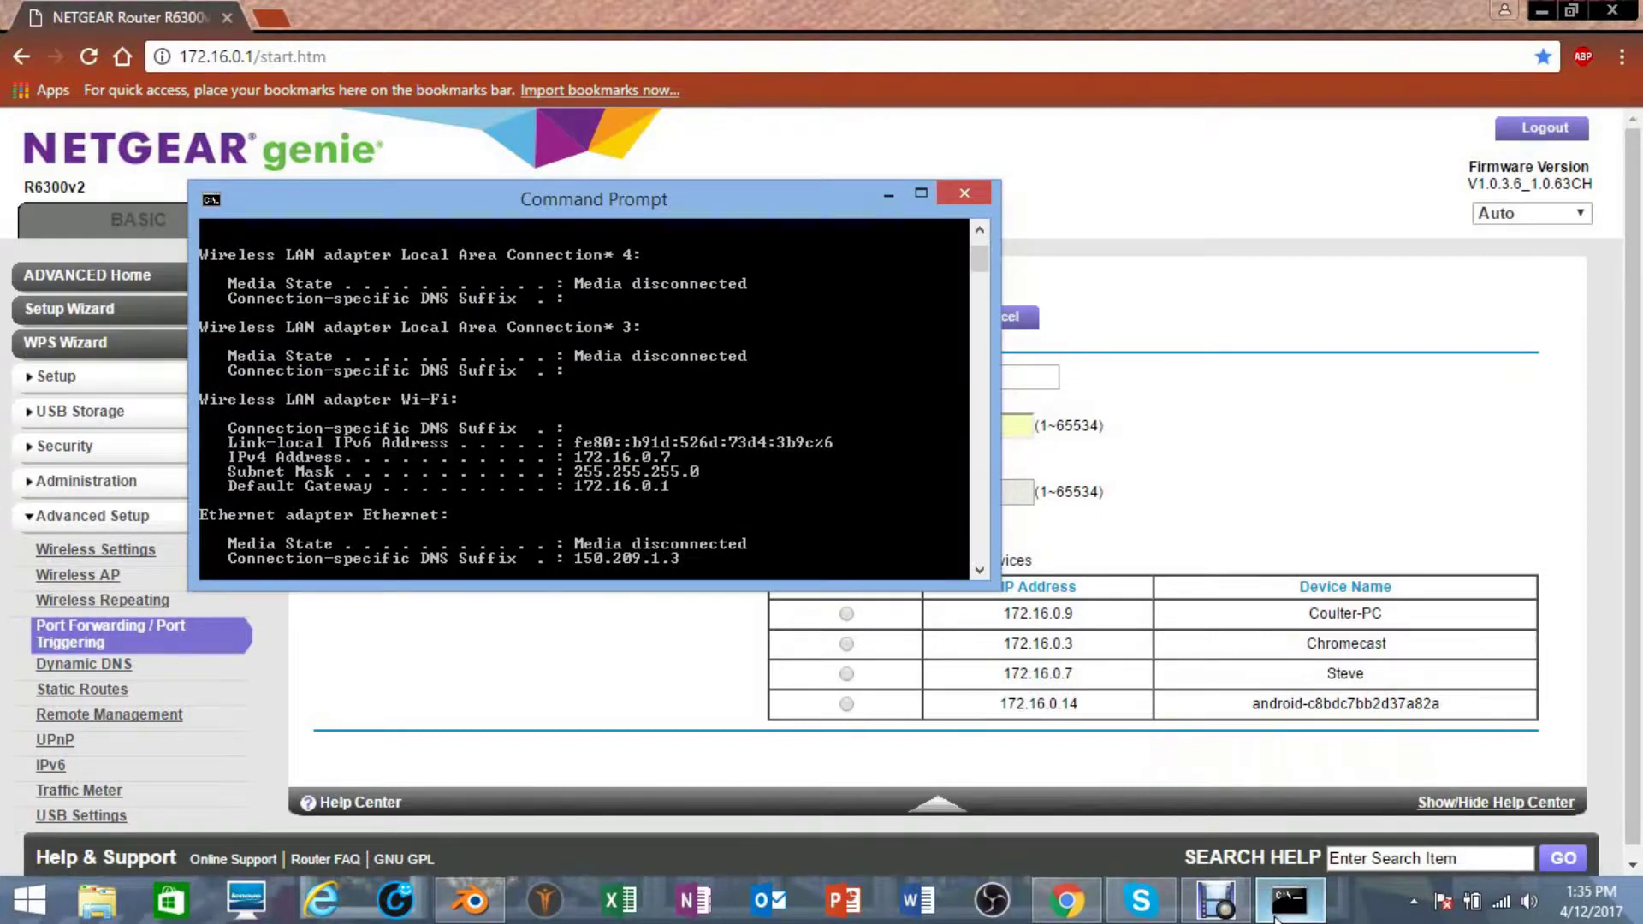
pyautogui.click(1275, 916)
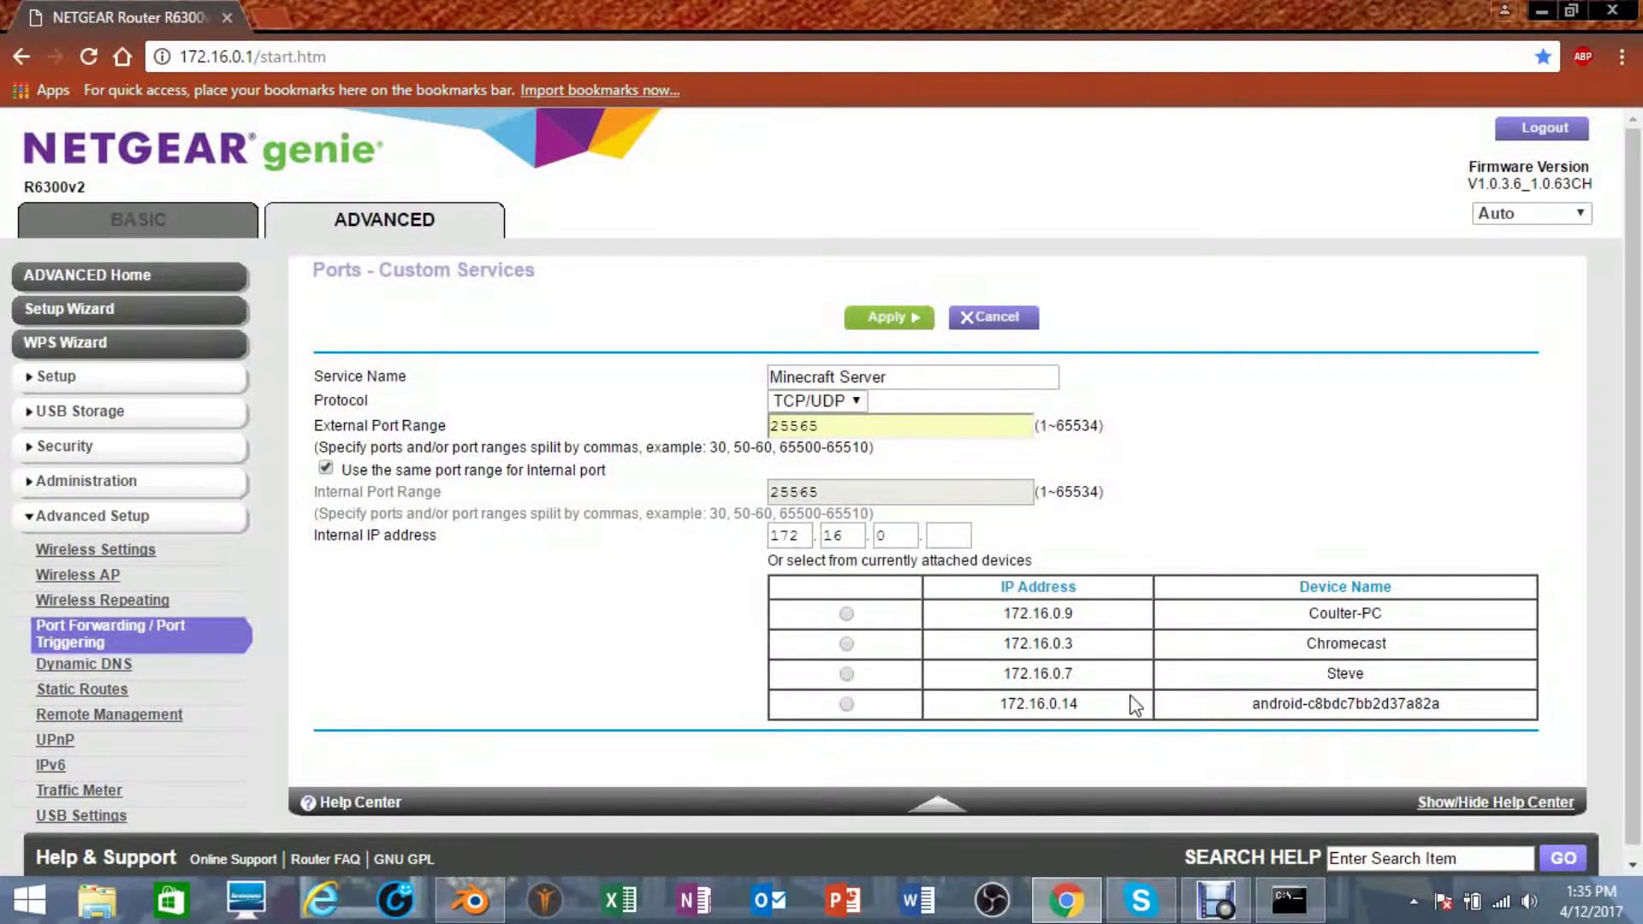
pyautogui.click(846, 674)
pyautogui.click(886, 320)
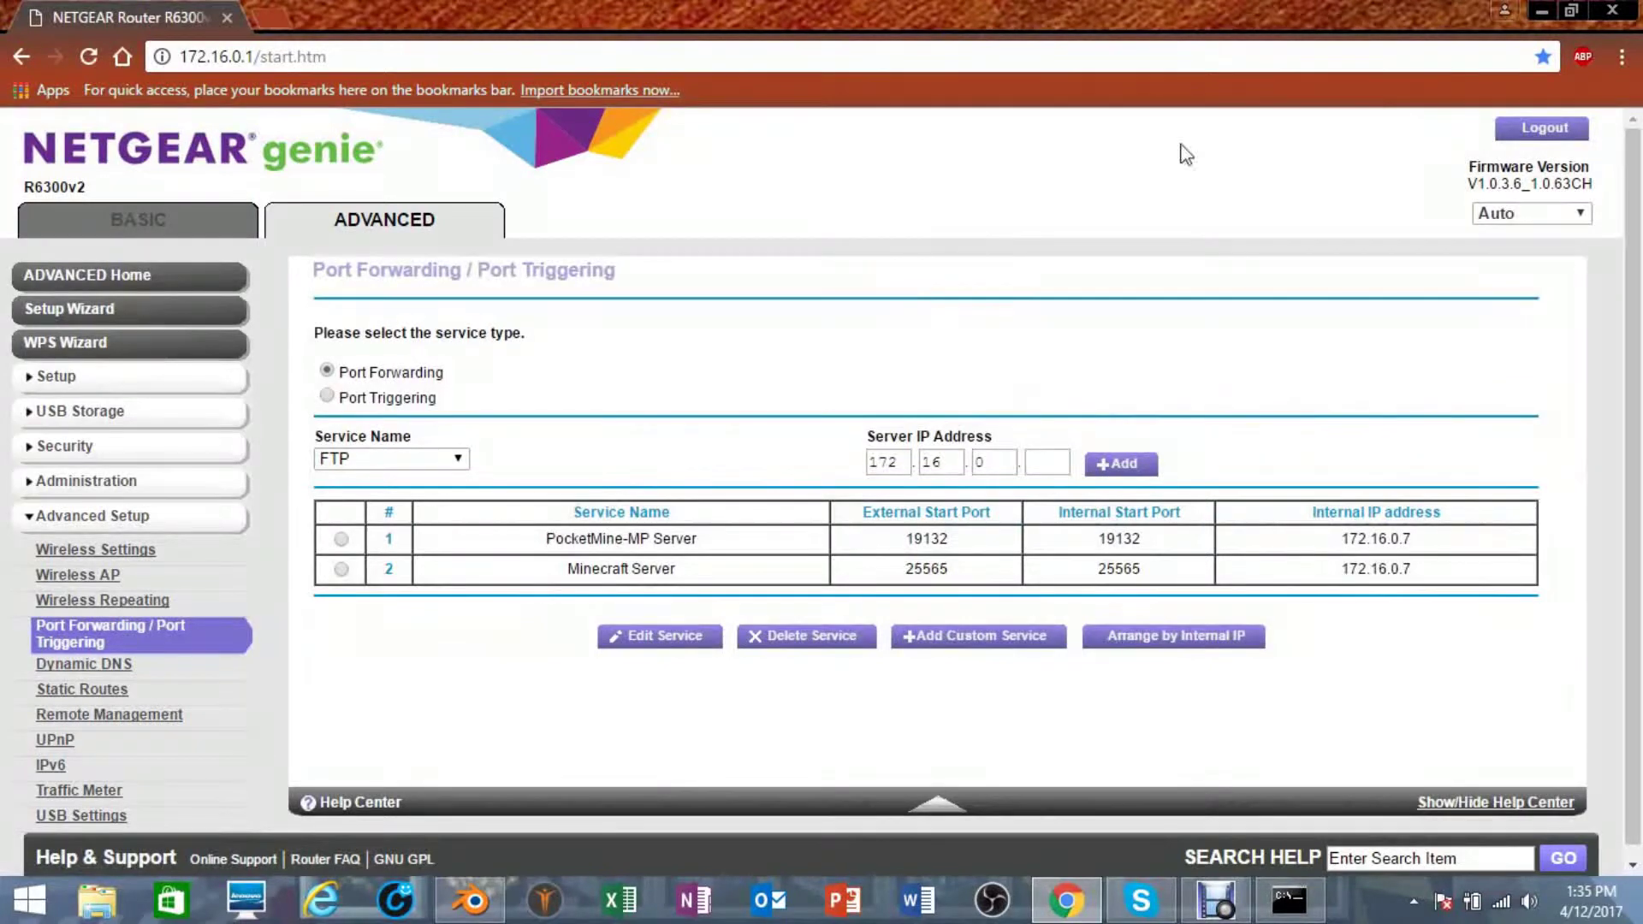
# - Close the ipconfig window and launch run.bat from the Spigot MC Server folder
pyautogui.click(1540, 11)
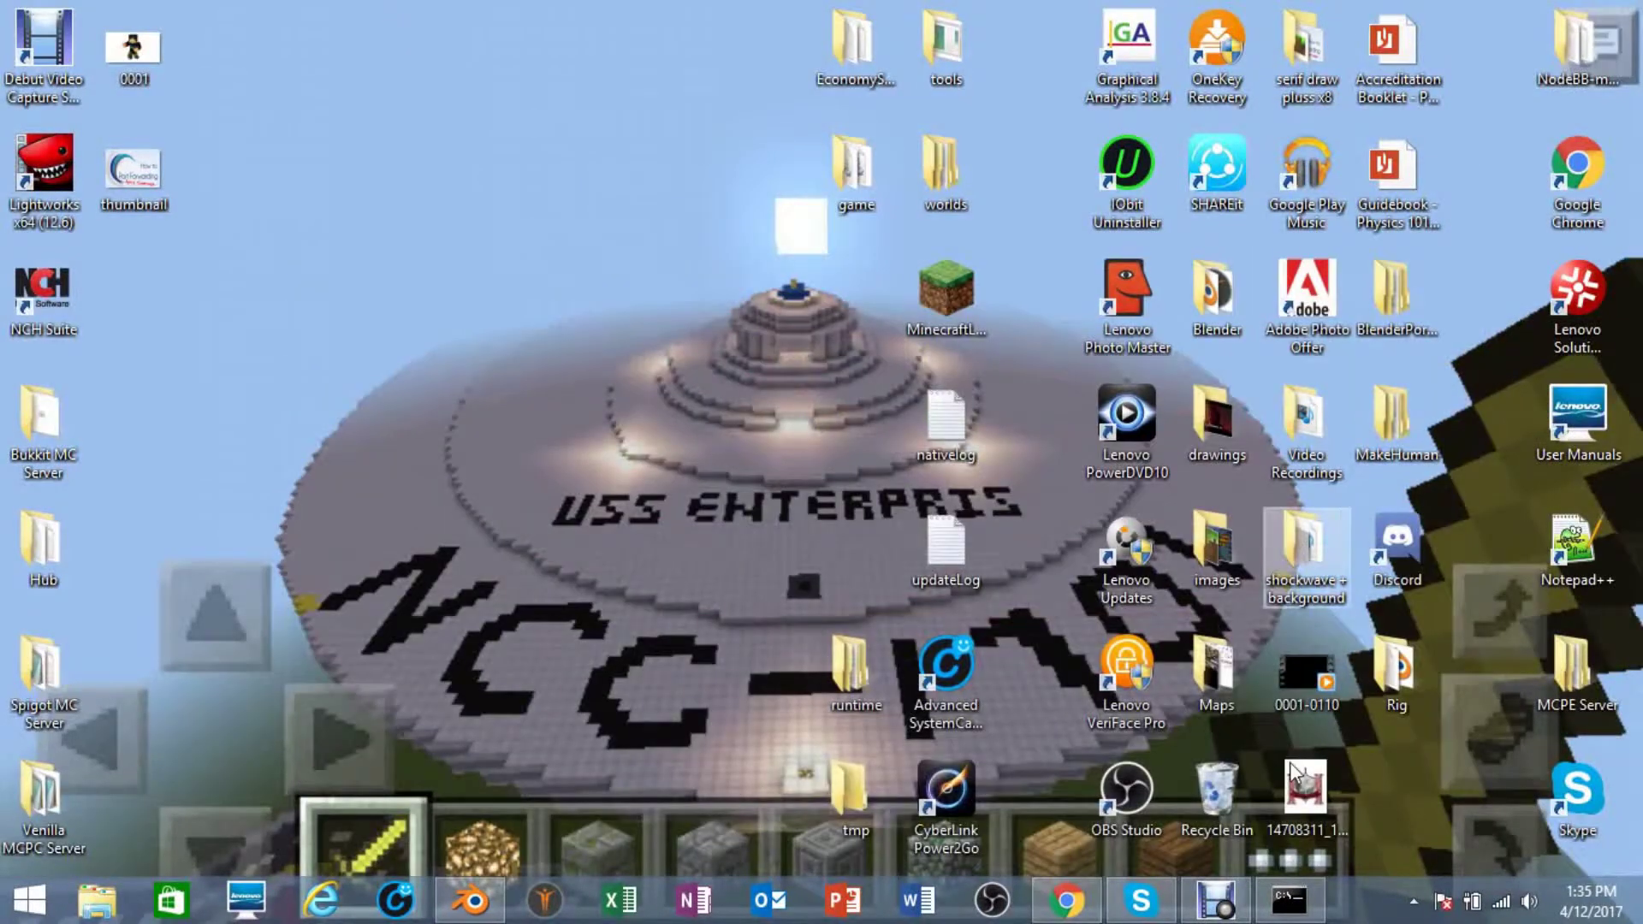
pyautogui.click(1270, 909)
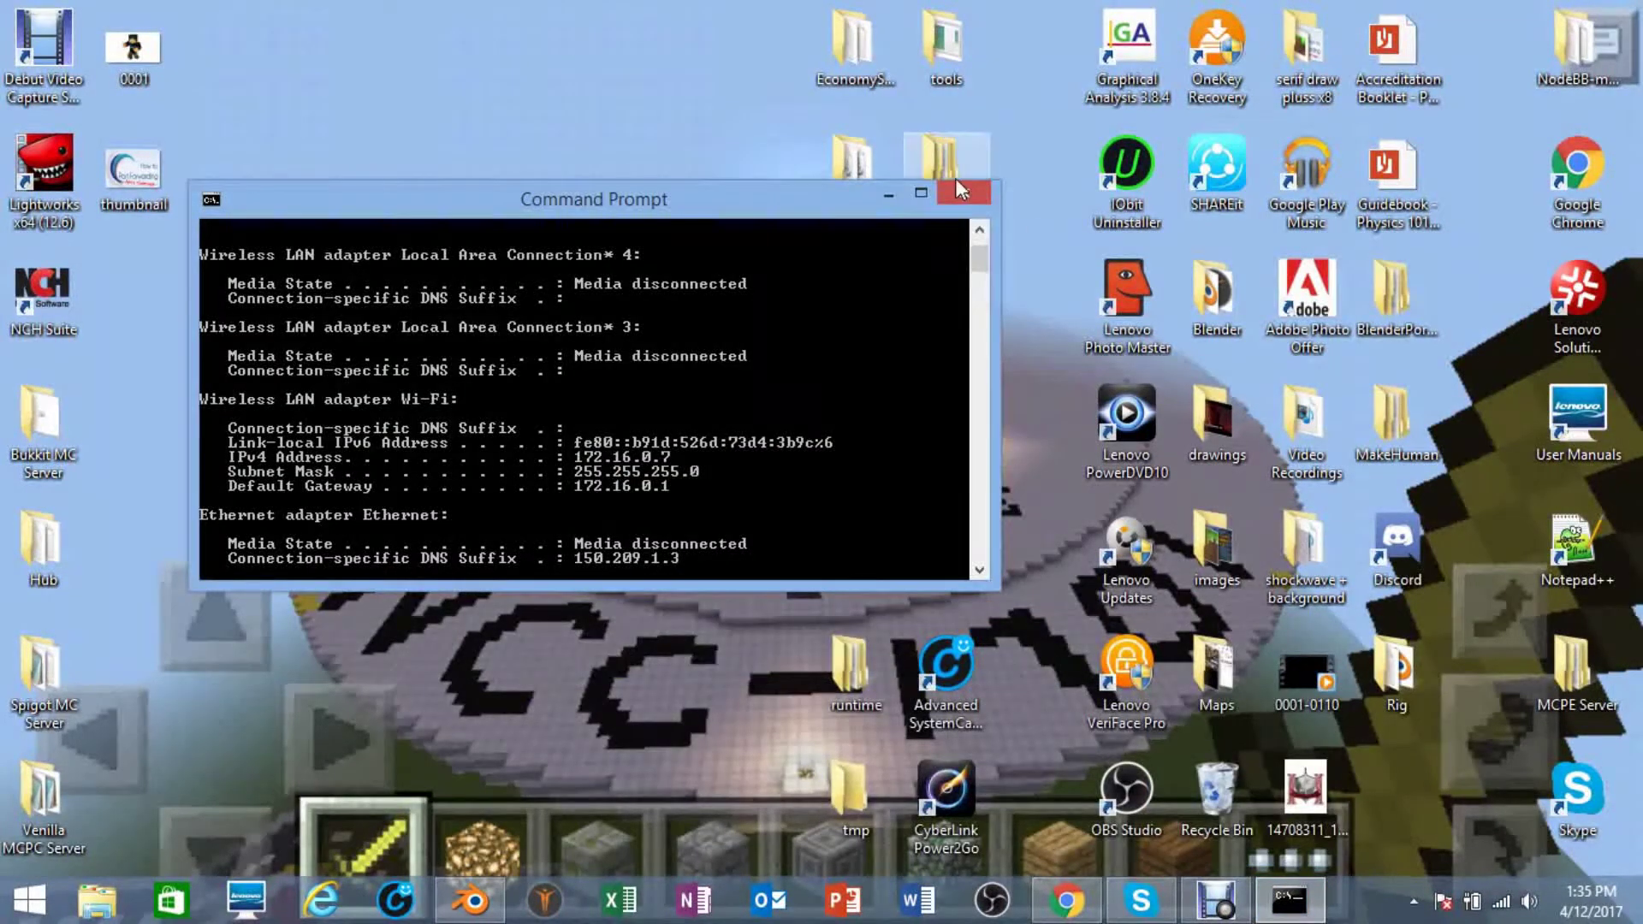
pyautogui.click(960, 190)
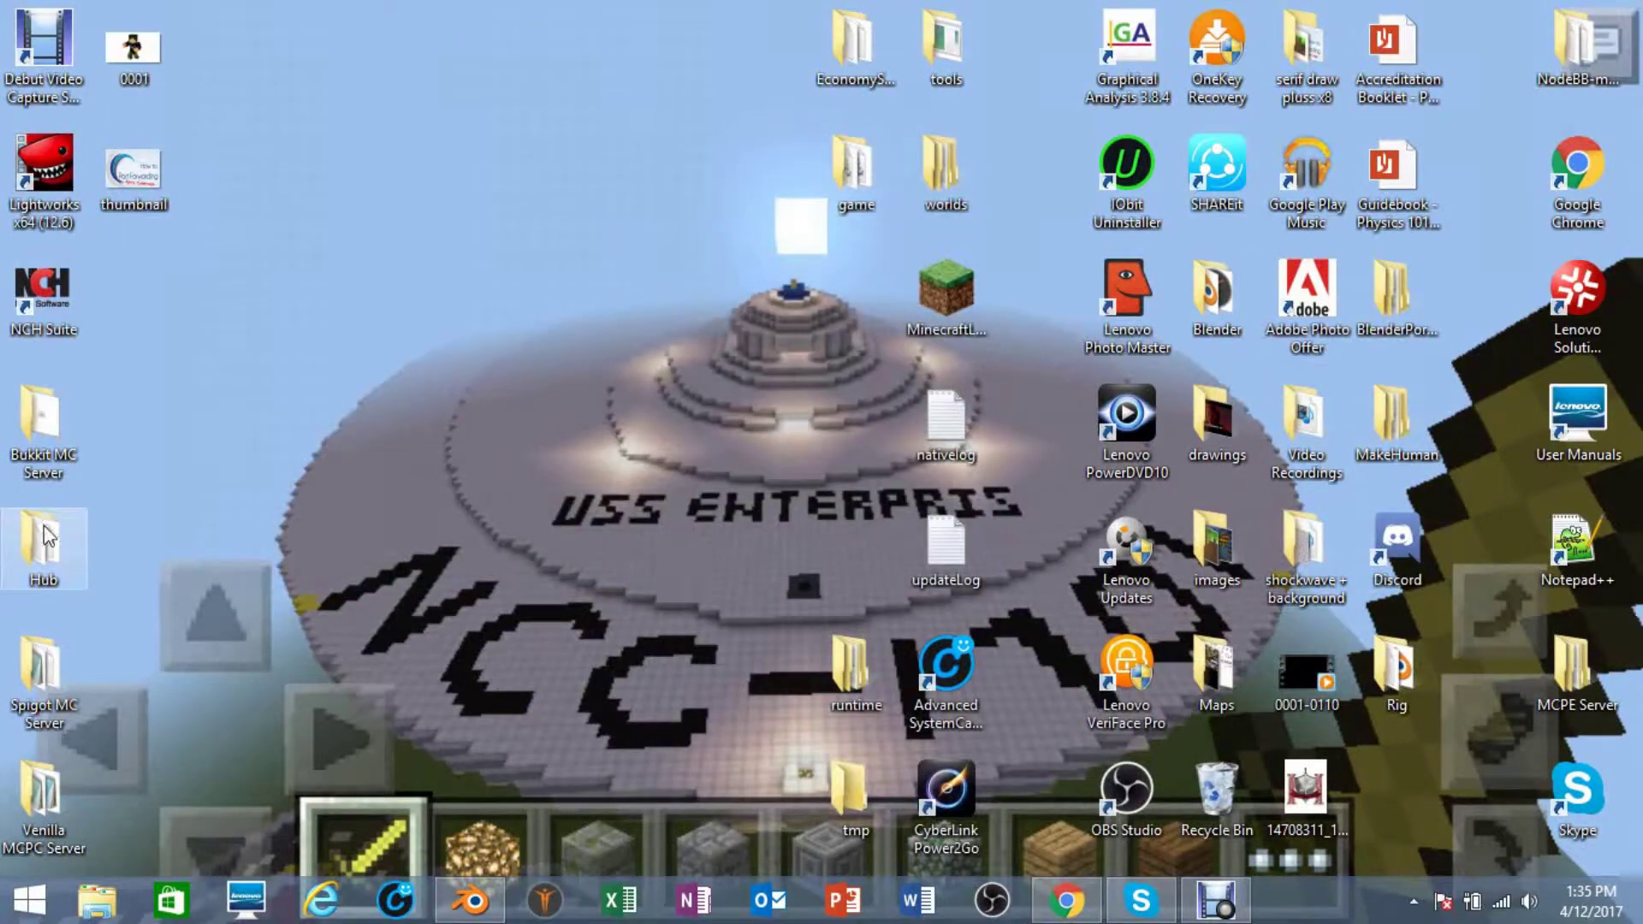
pyautogui.doubleClick(64, 663)
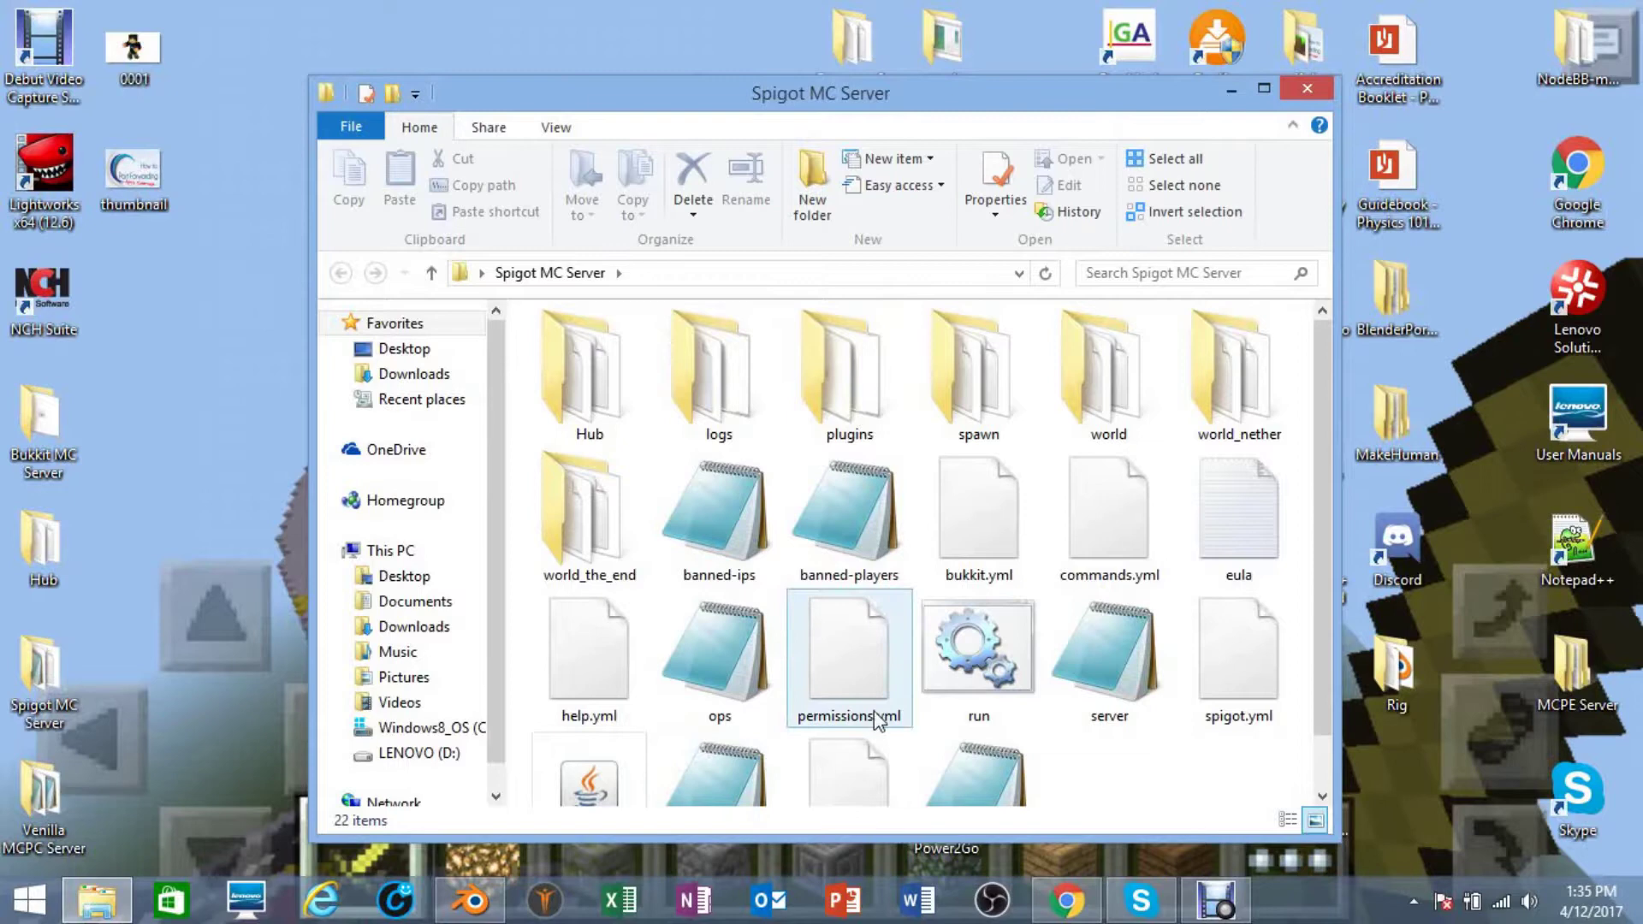
pyautogui.doubleClick(999, 655)
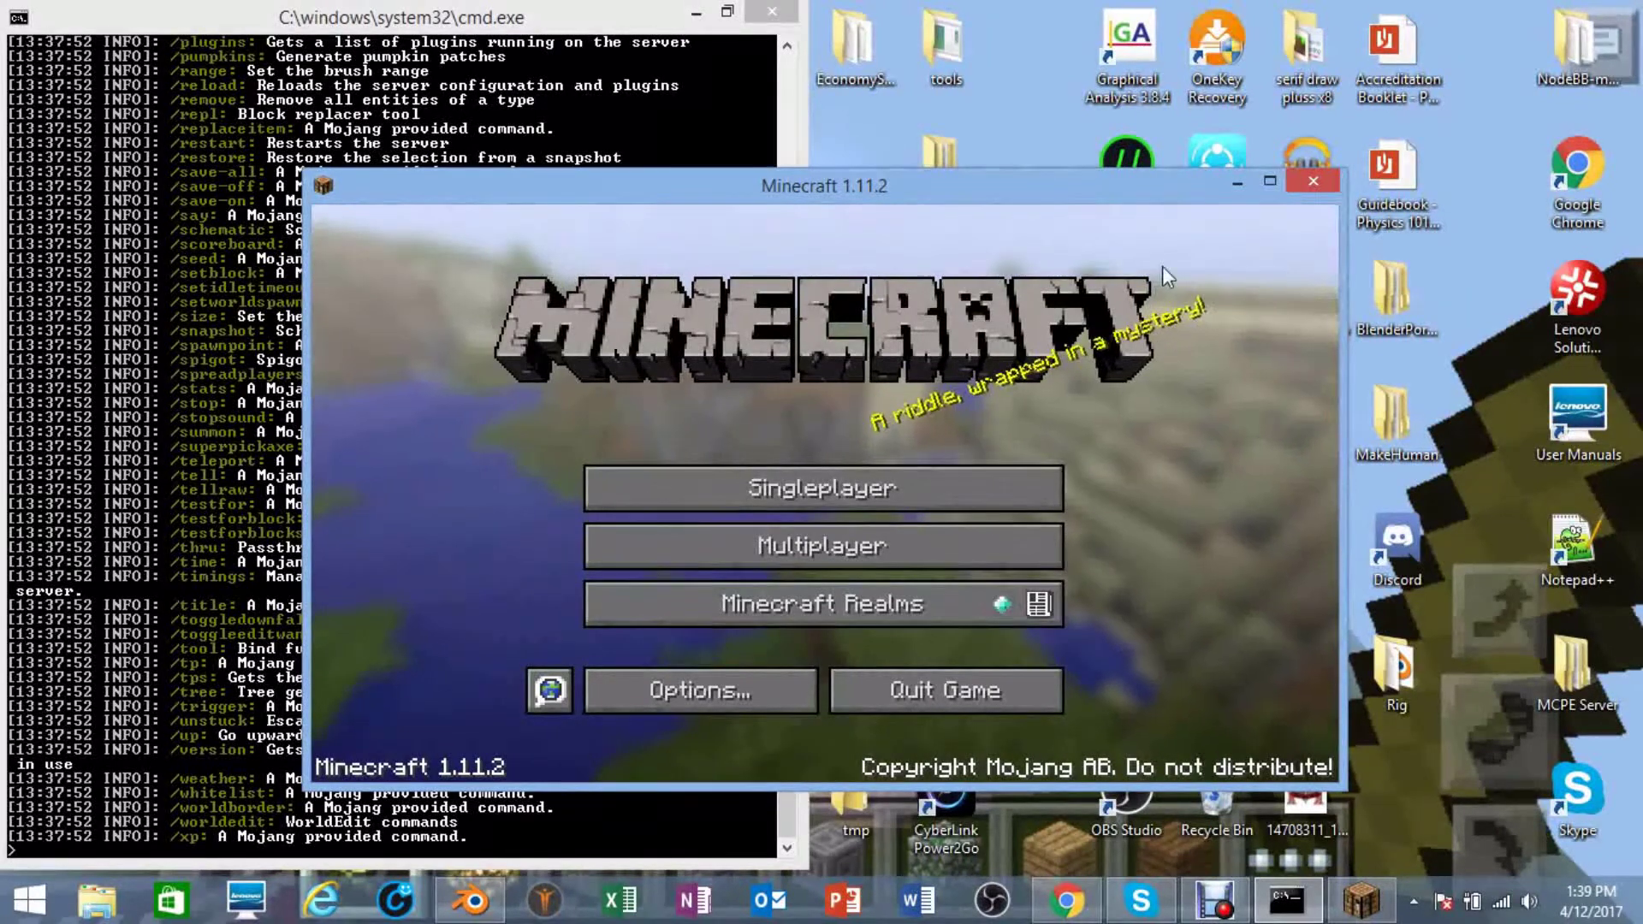
# - Maximize Minecraft, go to Multiplayer, and delete the saved Minecraft Server entry
pyautogui.click(1268, 183)
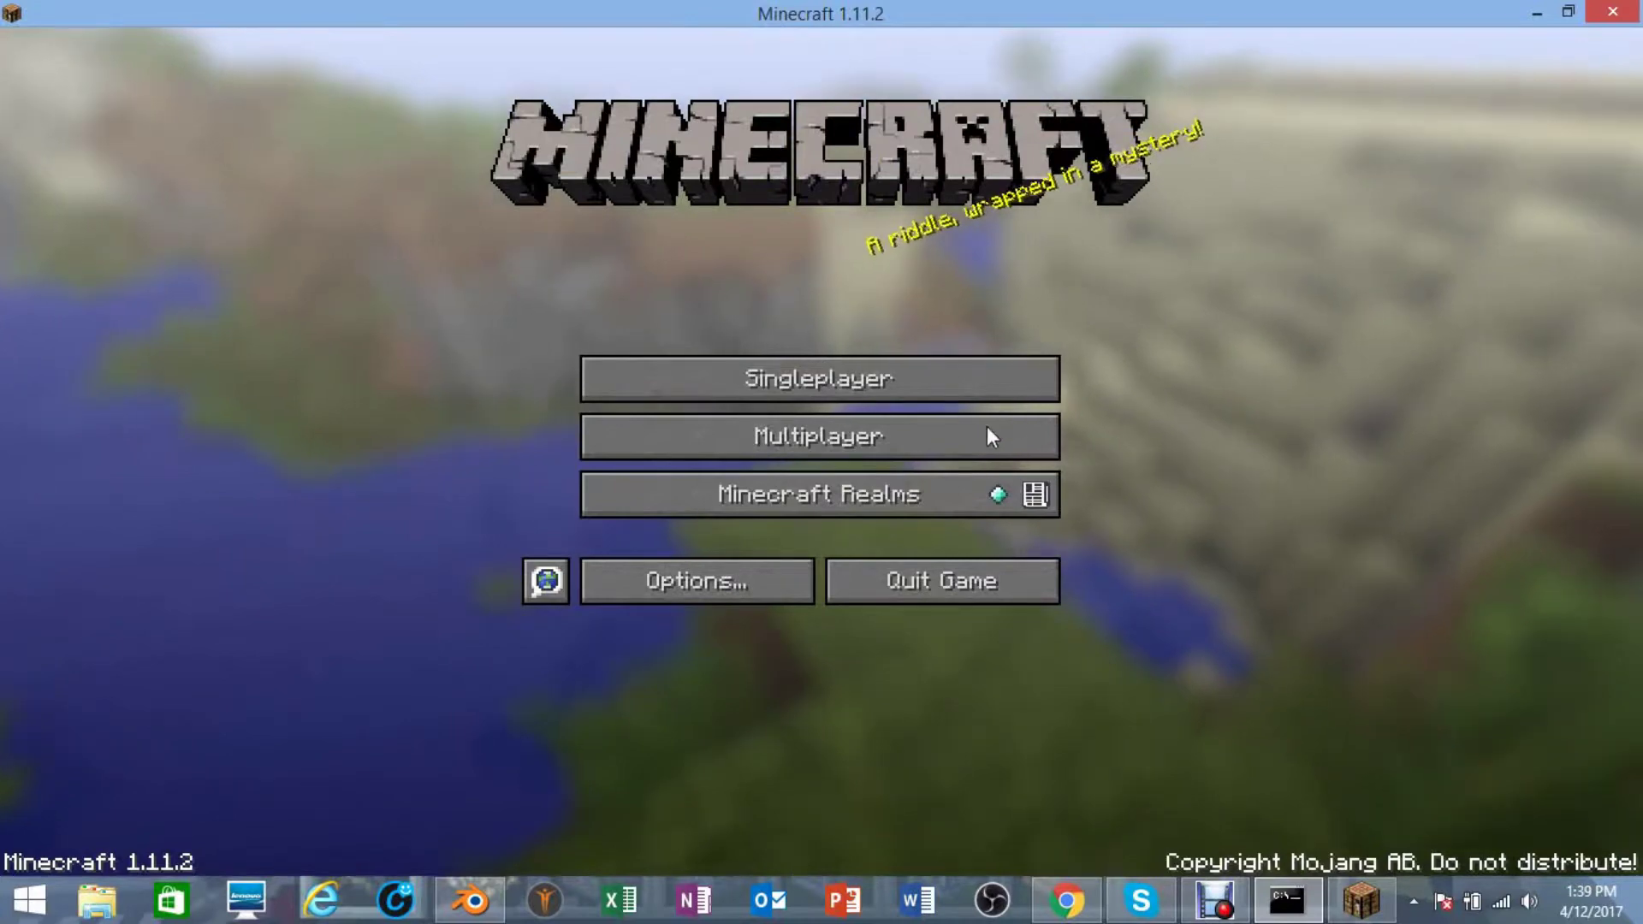
pyautogui.click(907, 439)
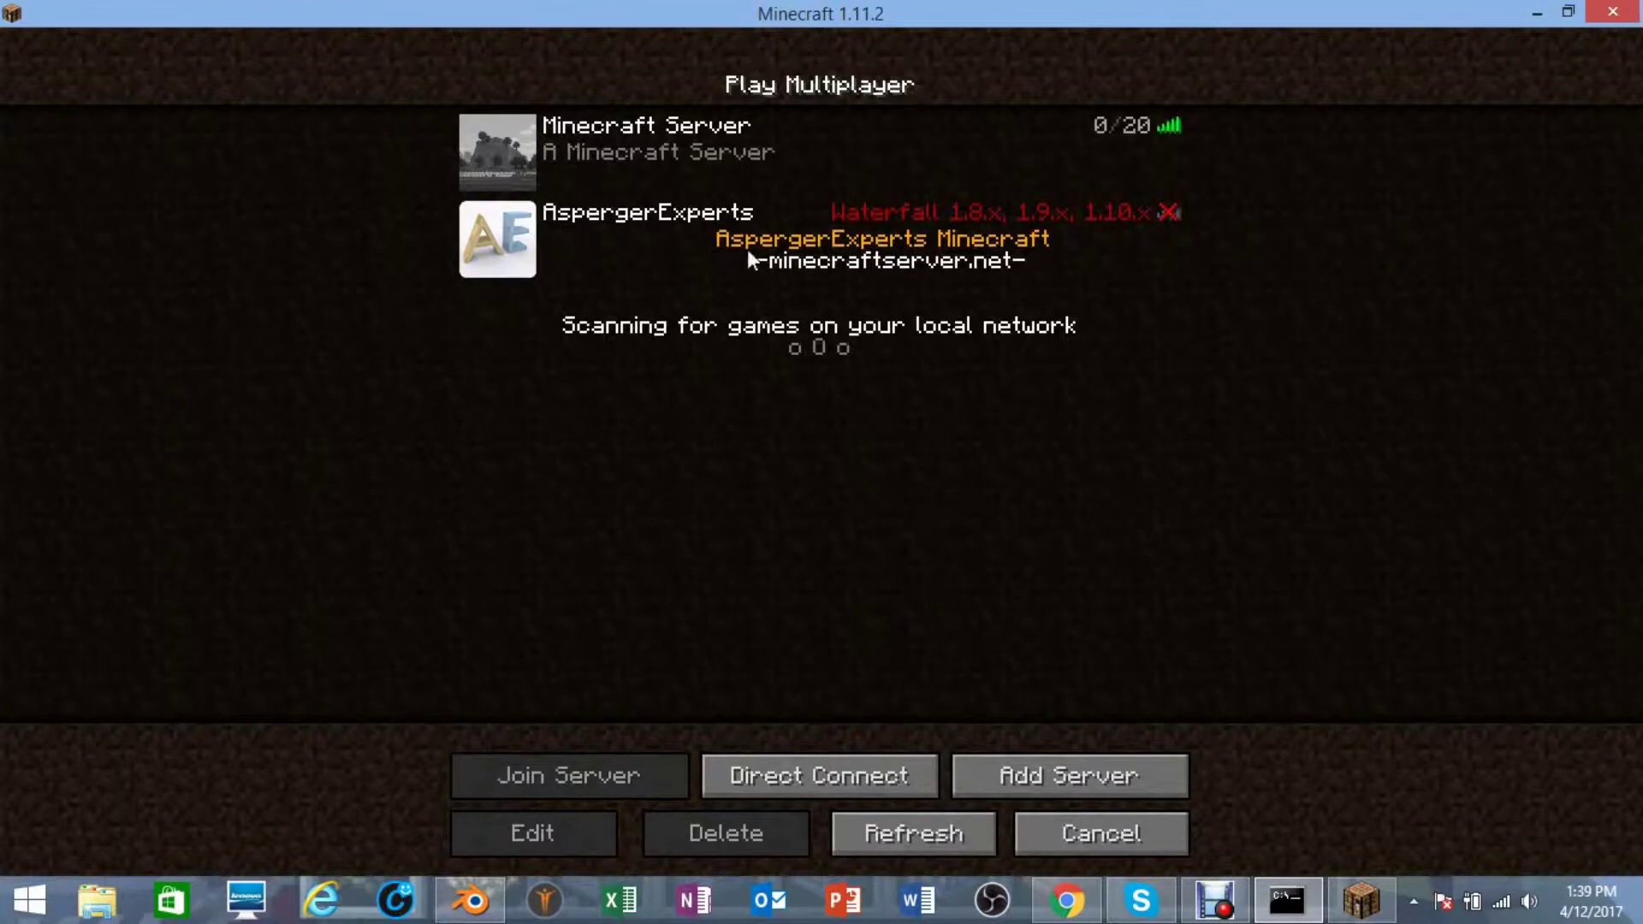
pyautogui.moveTo(650, 174)
pyautogui.click(783, 146)
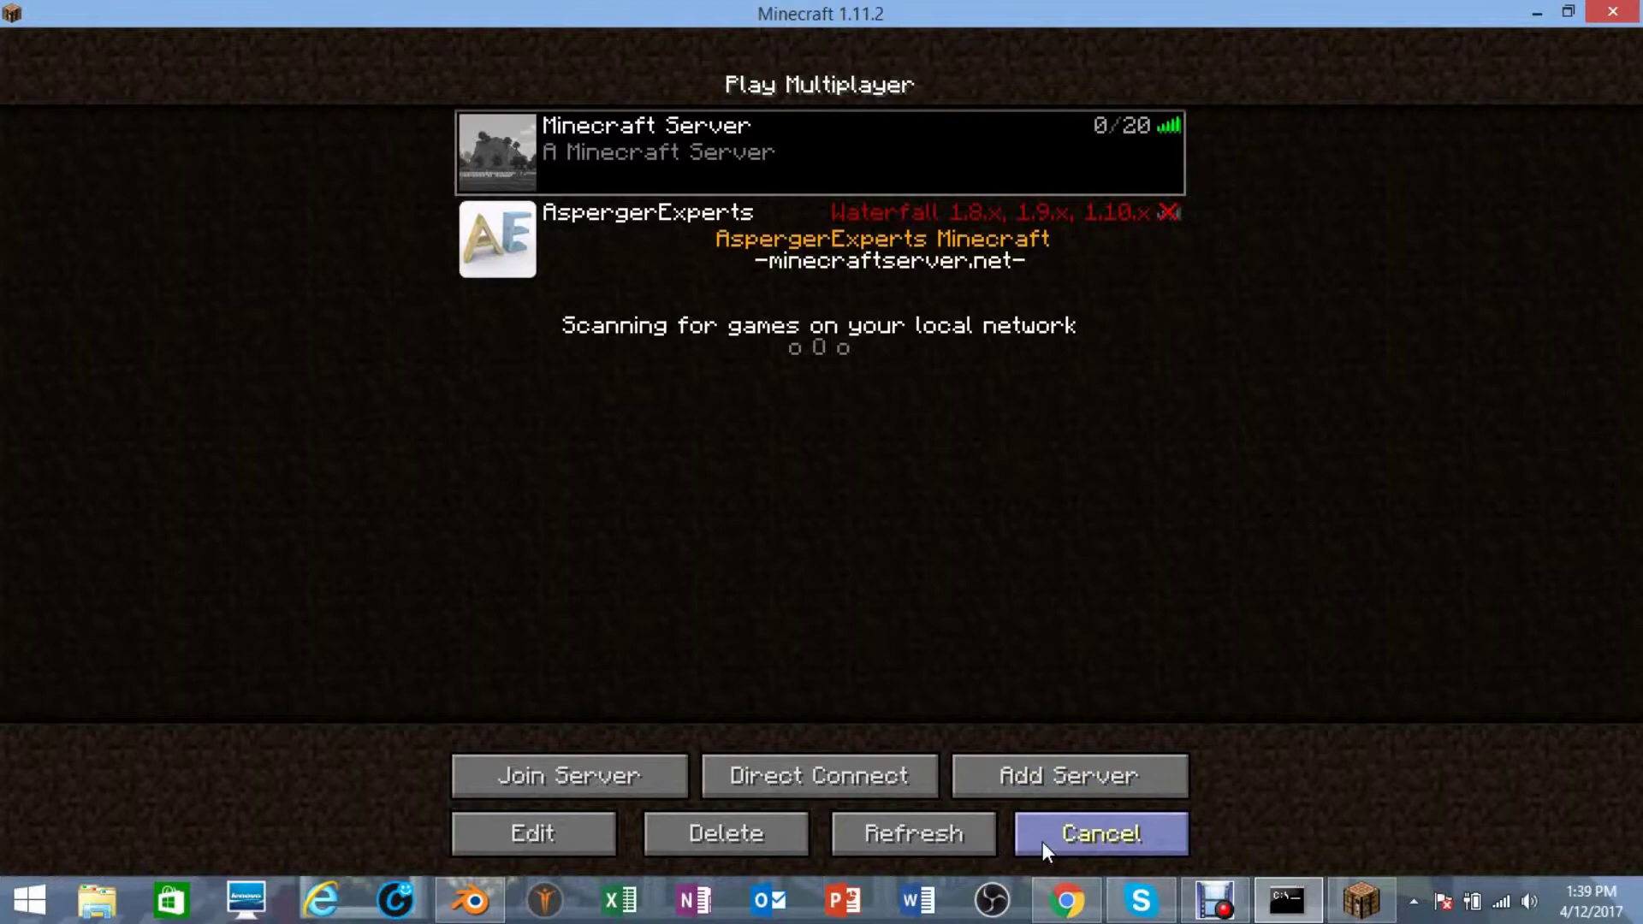
pyautogui.click(762, 834)
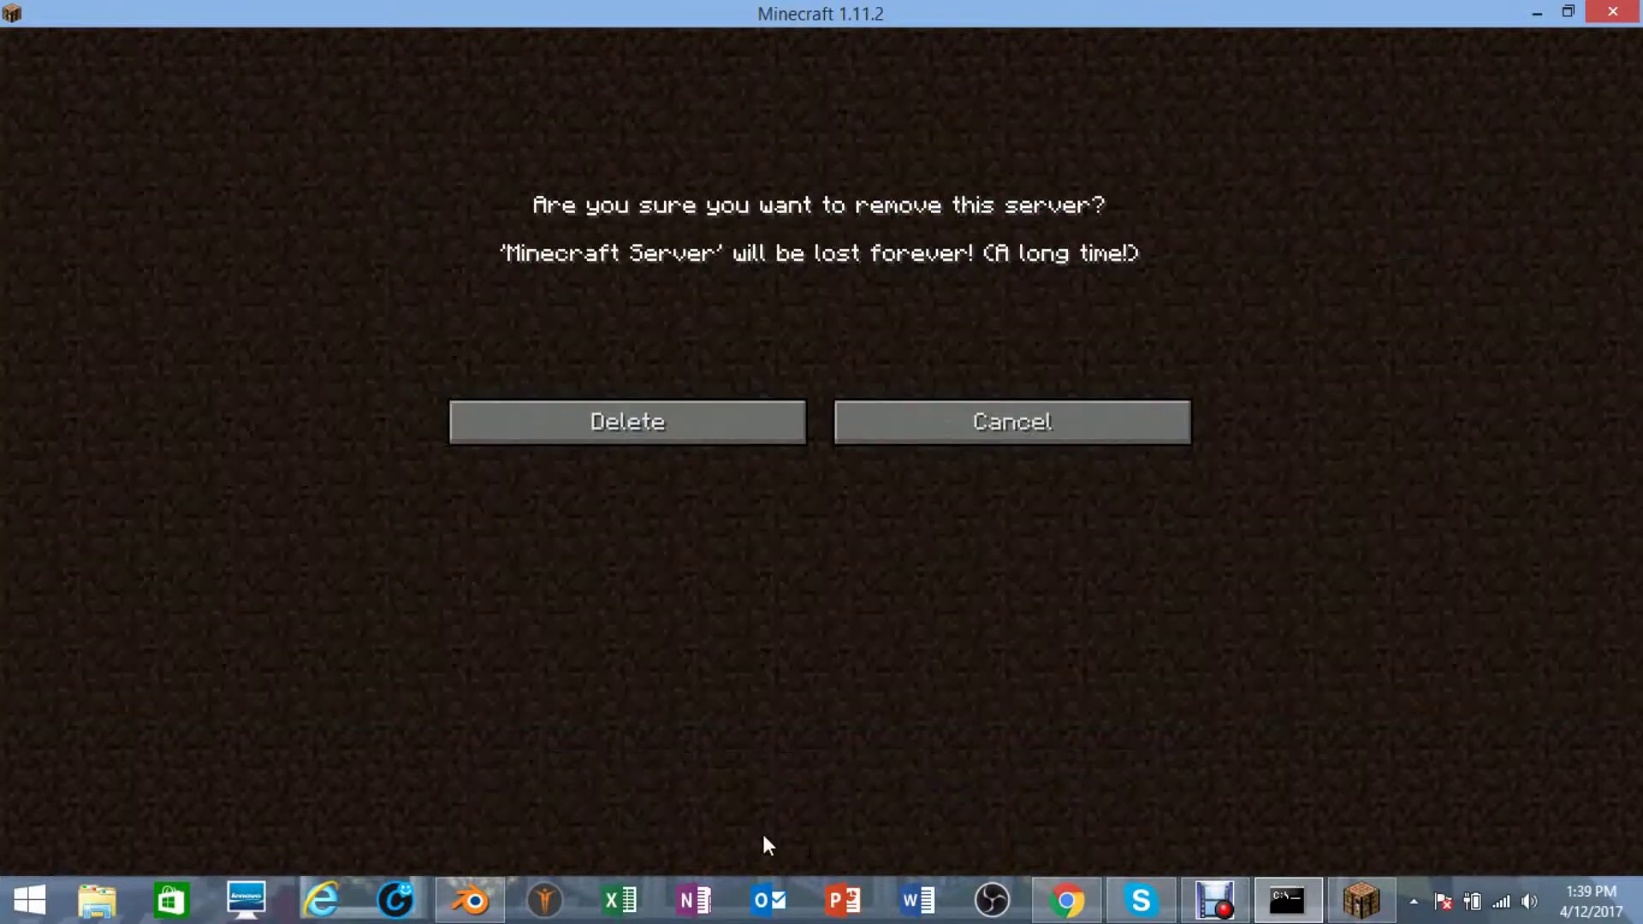
pyautogui.click(724, 420)
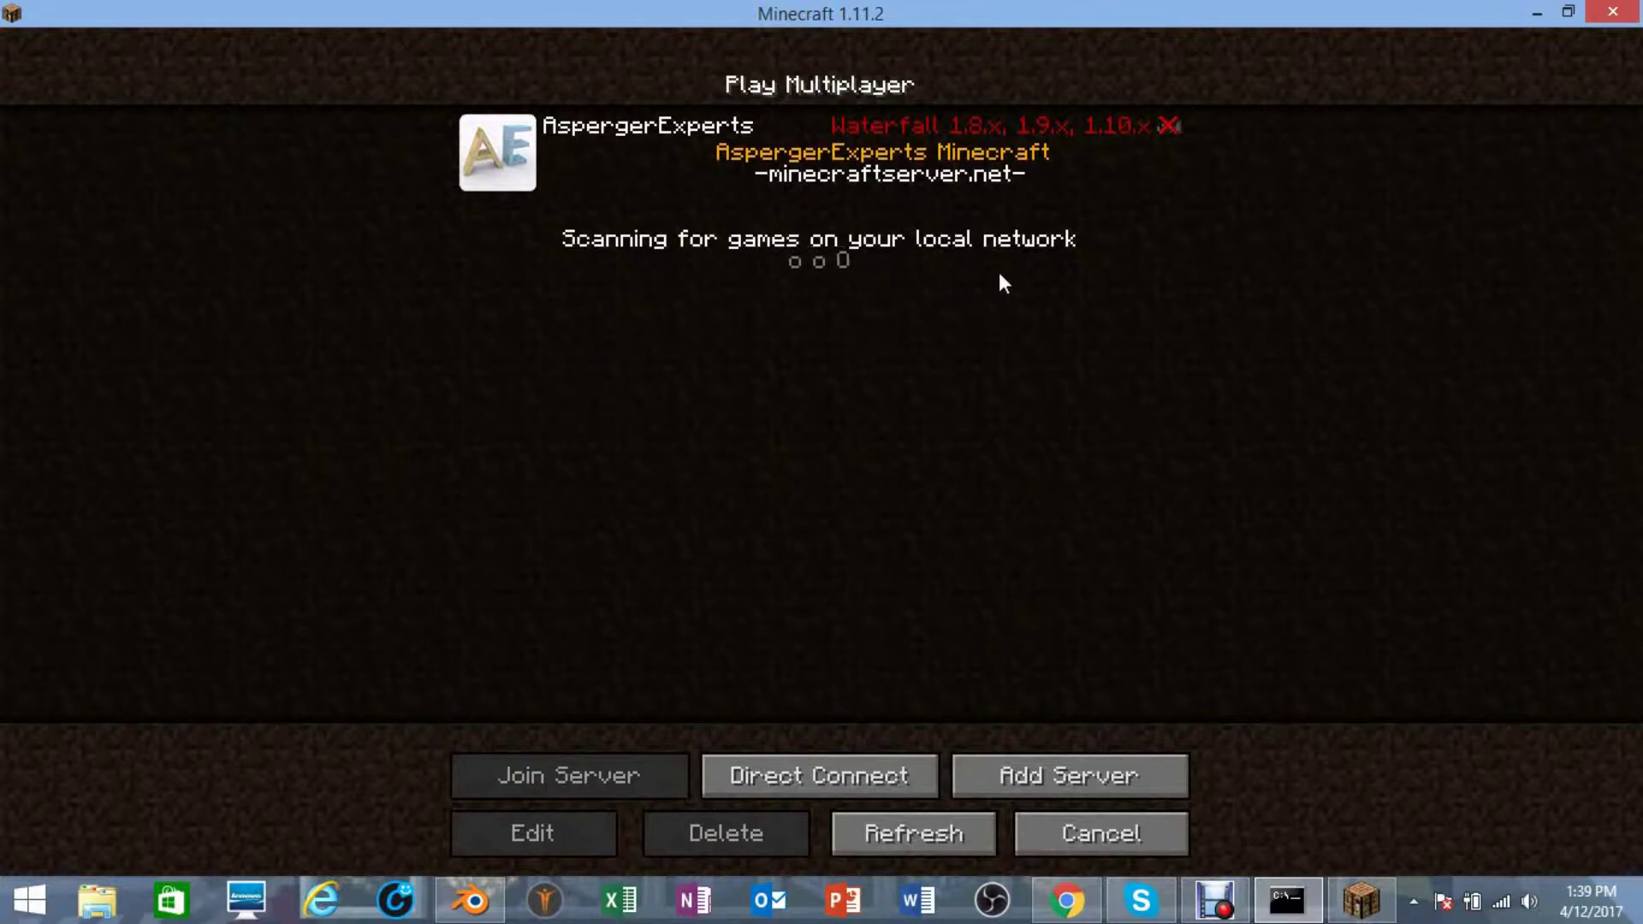
# - Open Direct Connect and clear the server address, typing and erasing 'localhost'
pyautogui.click(813, 775)
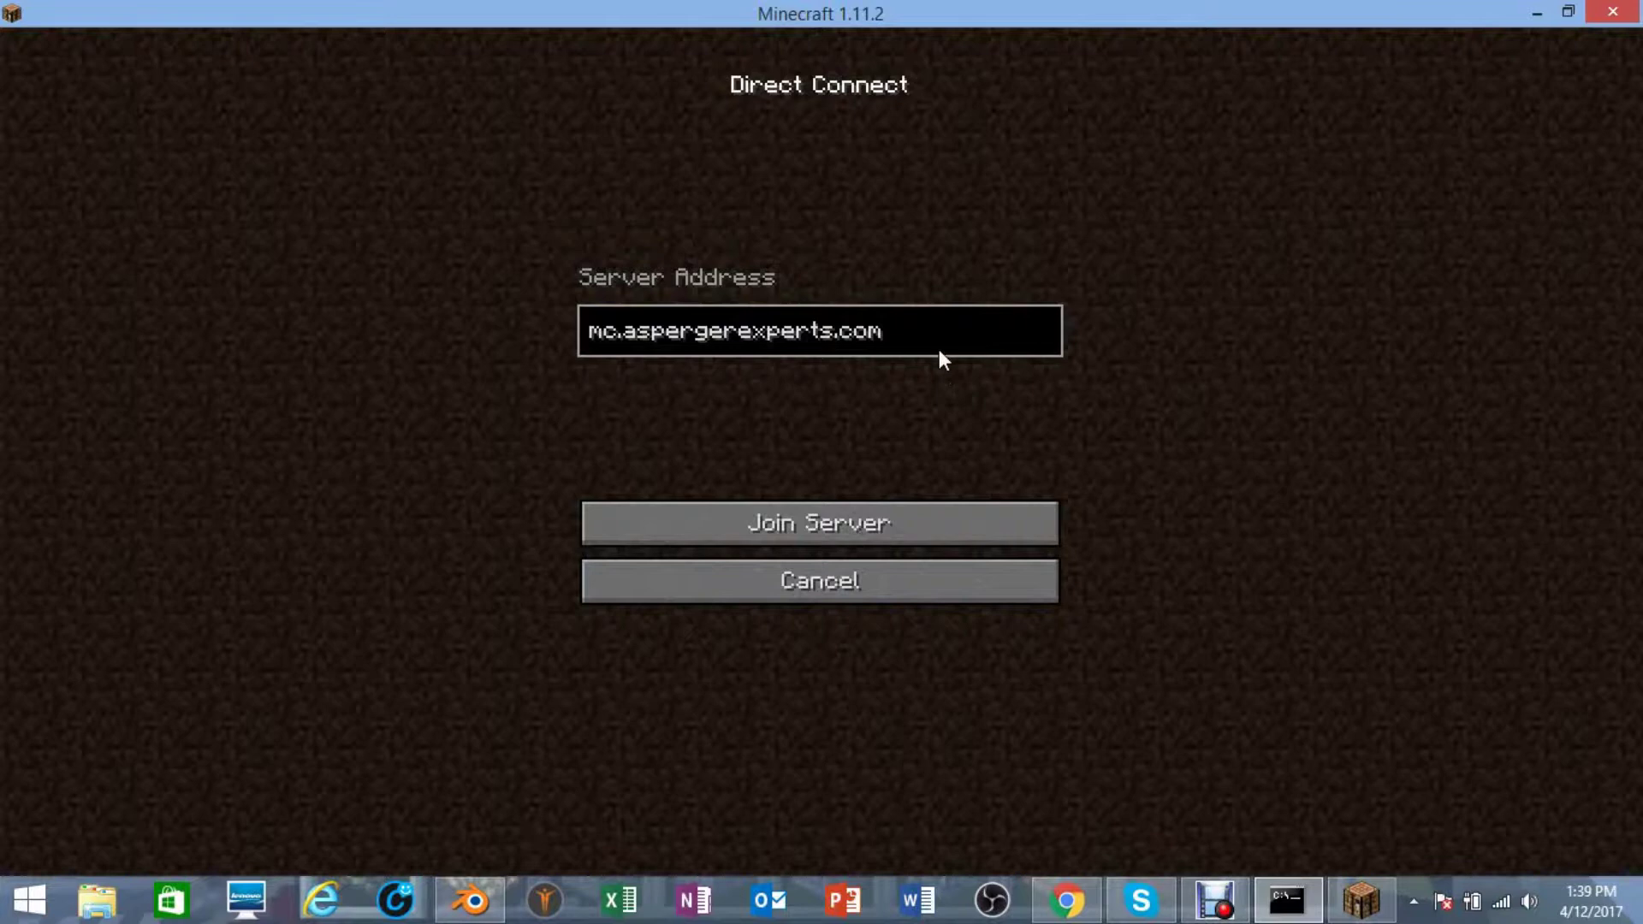
pyautogui.press('BackSpace')
pyautogui.press('BackSpace')
pyautogui.press('BackSpace')
pyautogui.press('BackSpace')
pyautogui.press('BackSpace')
pyautogui.press('BackSpace')
pyautogui.press('BackSpace')
pyautogui.press('BackSpace')
pyautogui.press('BackSpace')
pyautogui.press('BackSpace')
pyautogui.press('BackSpace')
pyautogui.press('BackSpace')
pyautogui.press('BackSpace')
pyautogui.press('BackSpace')
pyautogui.press('BackSpace')
pyautogui.press('BackSpace')
pyautogui.press('BackSpace')
pyautogui.press('BackSpace')
pyautogui.press('BackSpace')
pyautogui.press('BackSpace')
pyautogui.press('BackSpace')
pyautogui.press('BackSpace')
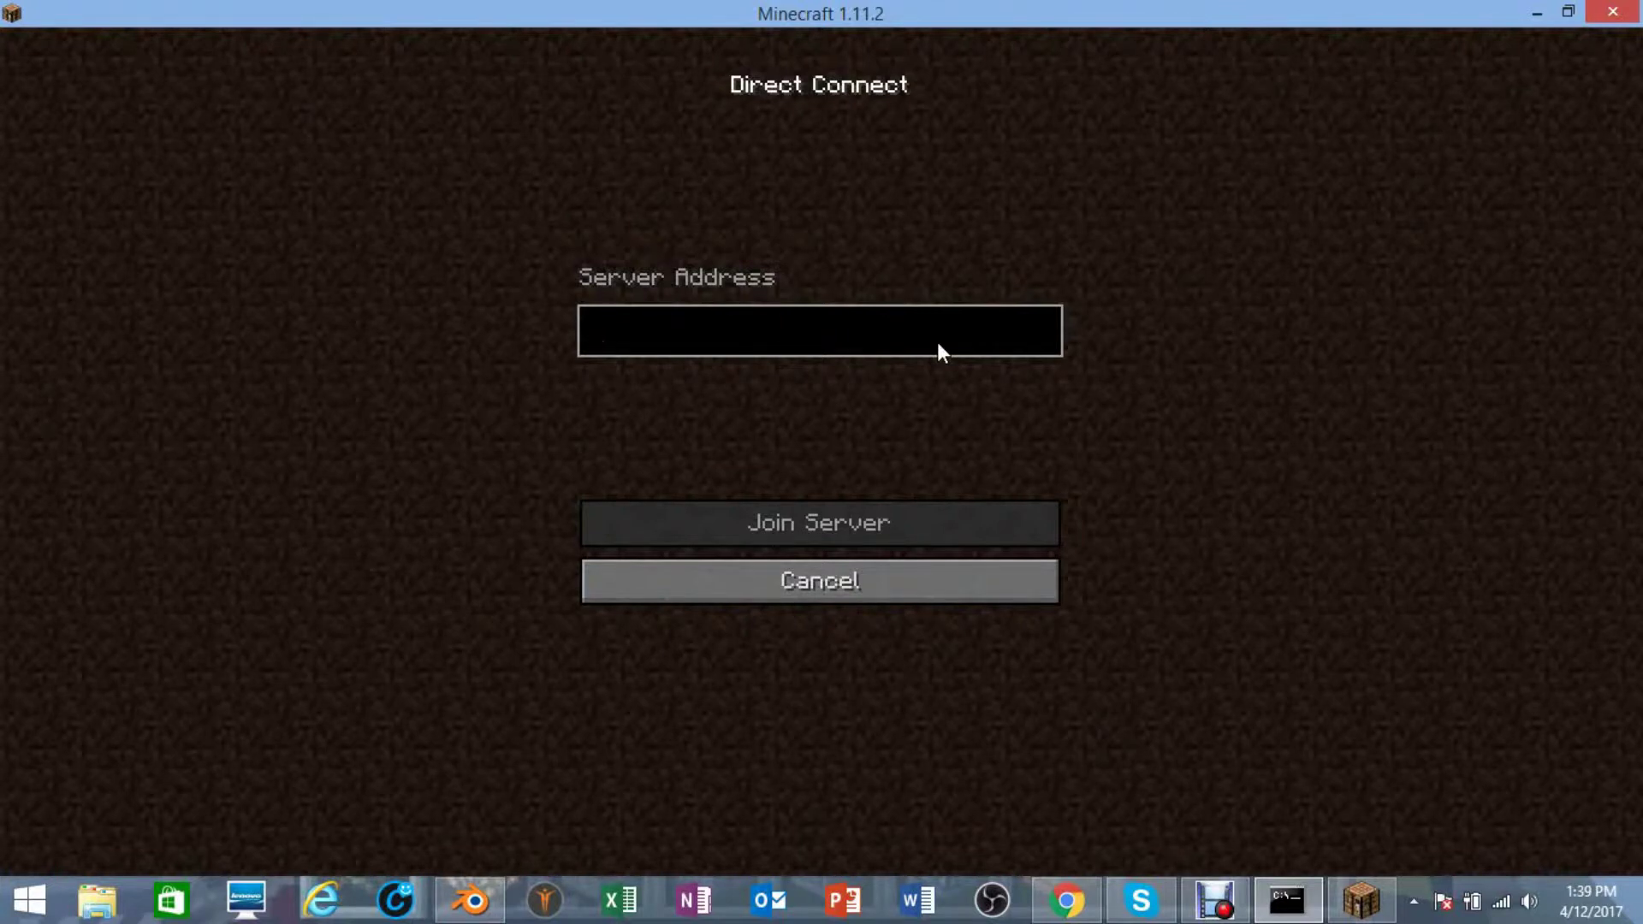
pyautogui.write('l')
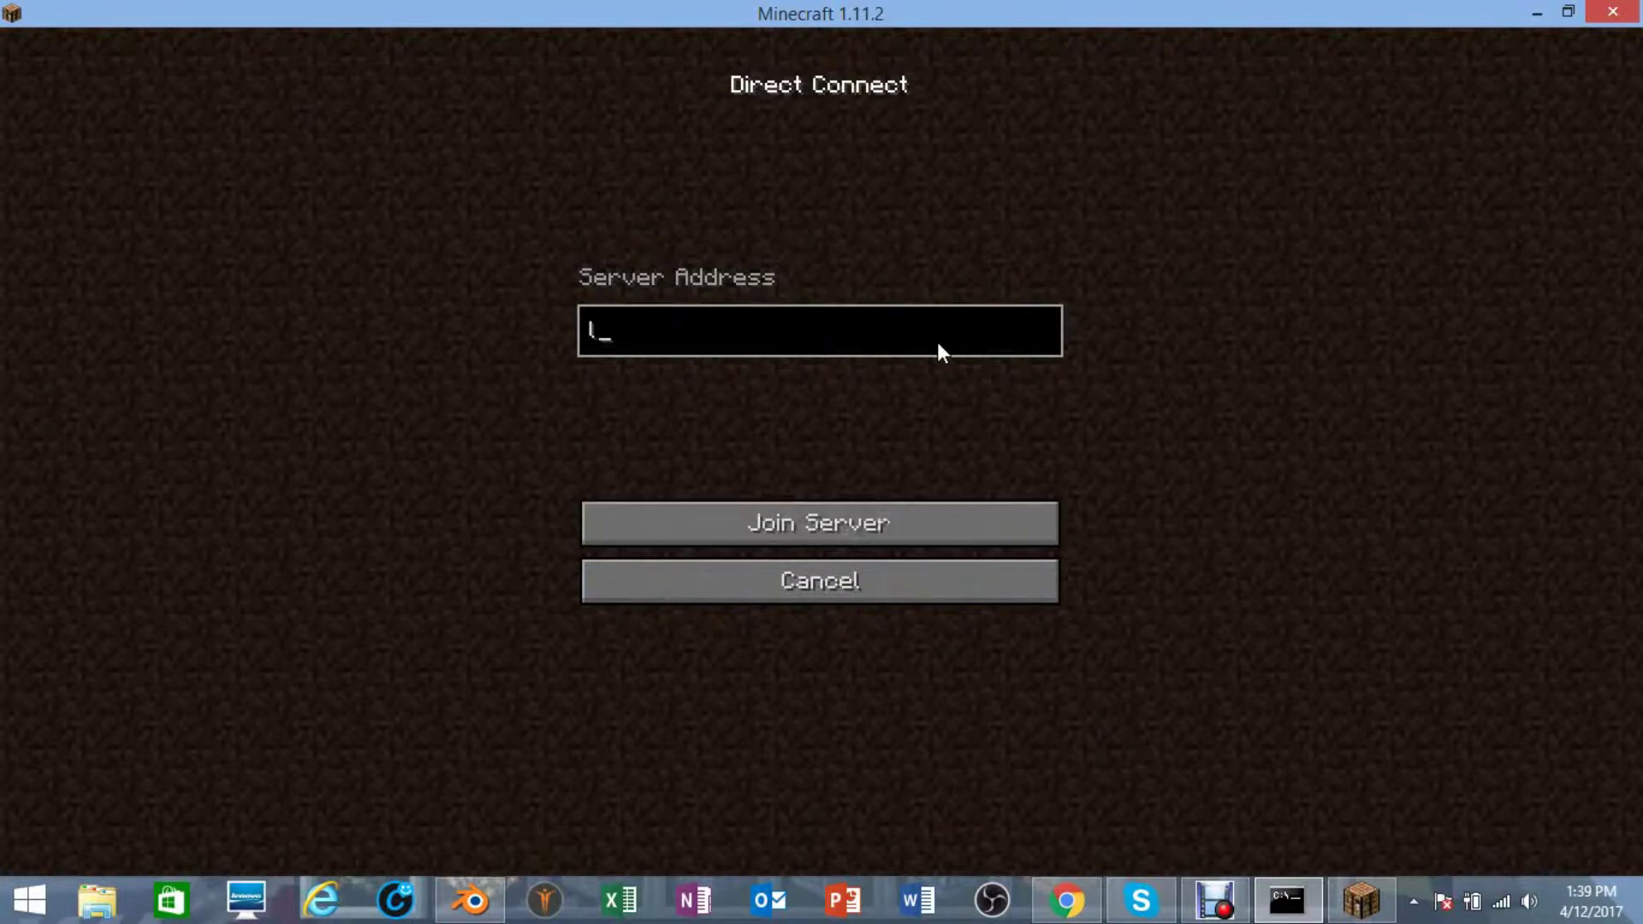
pyautogui.write('ocalhost')
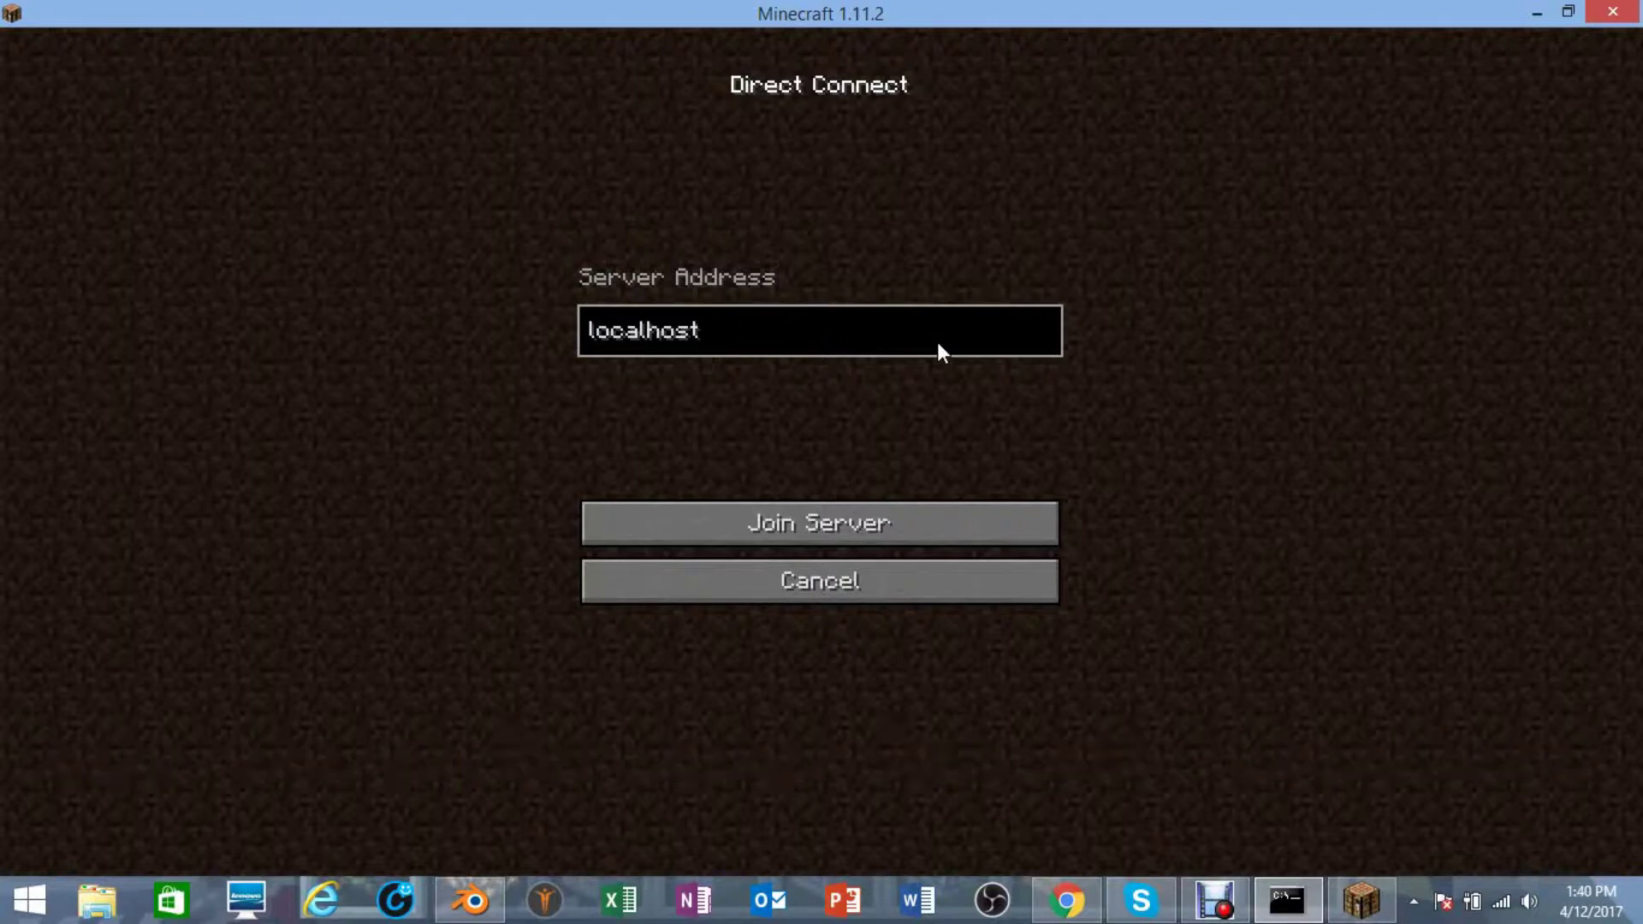
pyautogui.press('BackSpace')
pyautogui.press('BackSpace')
pyautogui.press('BackSpace')
pyautogui.press('BackSpace')
pyautogui.press('BackSpace')
pyautogui.press('BackSpace')
pyautogui.press('BackSpace')
pyautogui.press('BackSpace')
pyautogui.press('BackSpace')
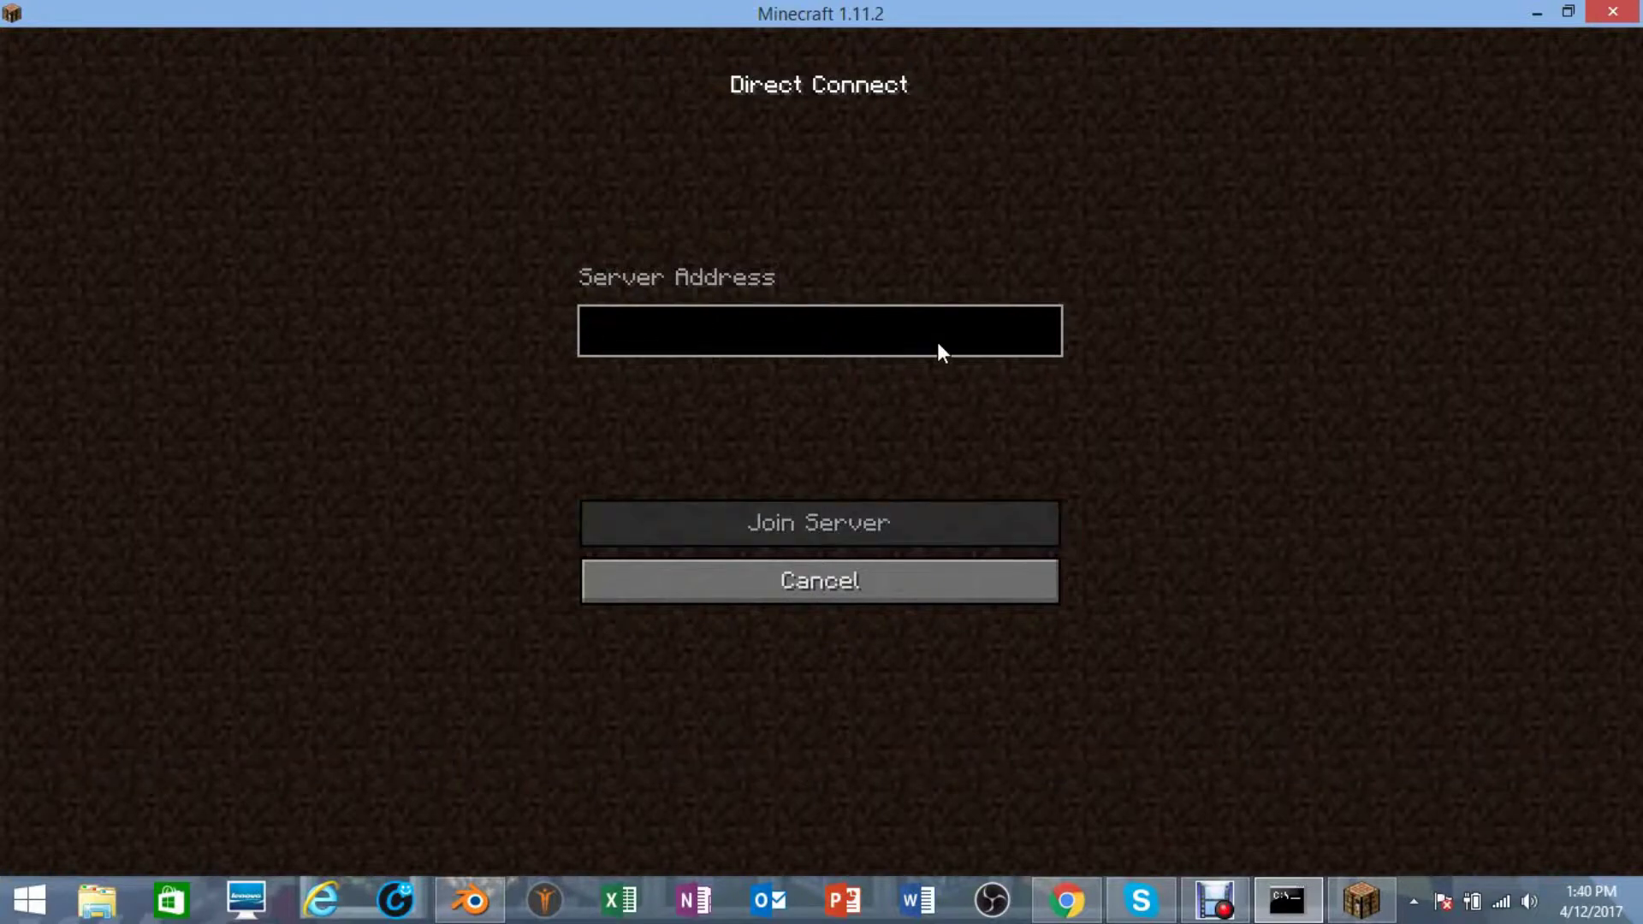
# - Back in Chrome, replace the router page with google.com
pyautogui.click(1066, 901)
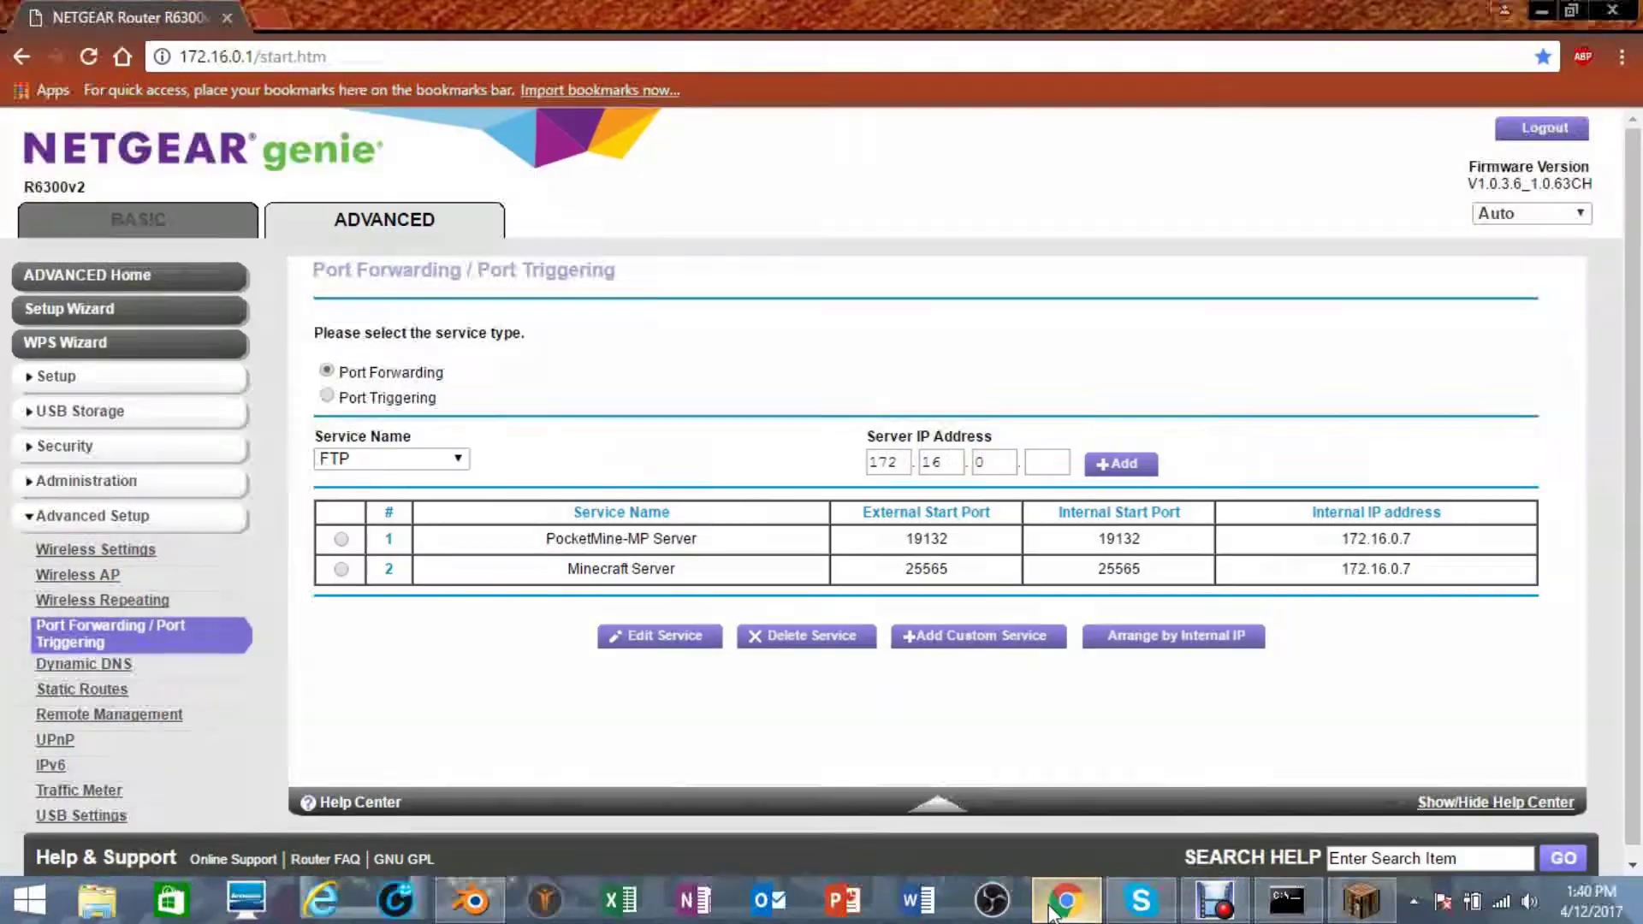
pyautogui.click(301, 57)
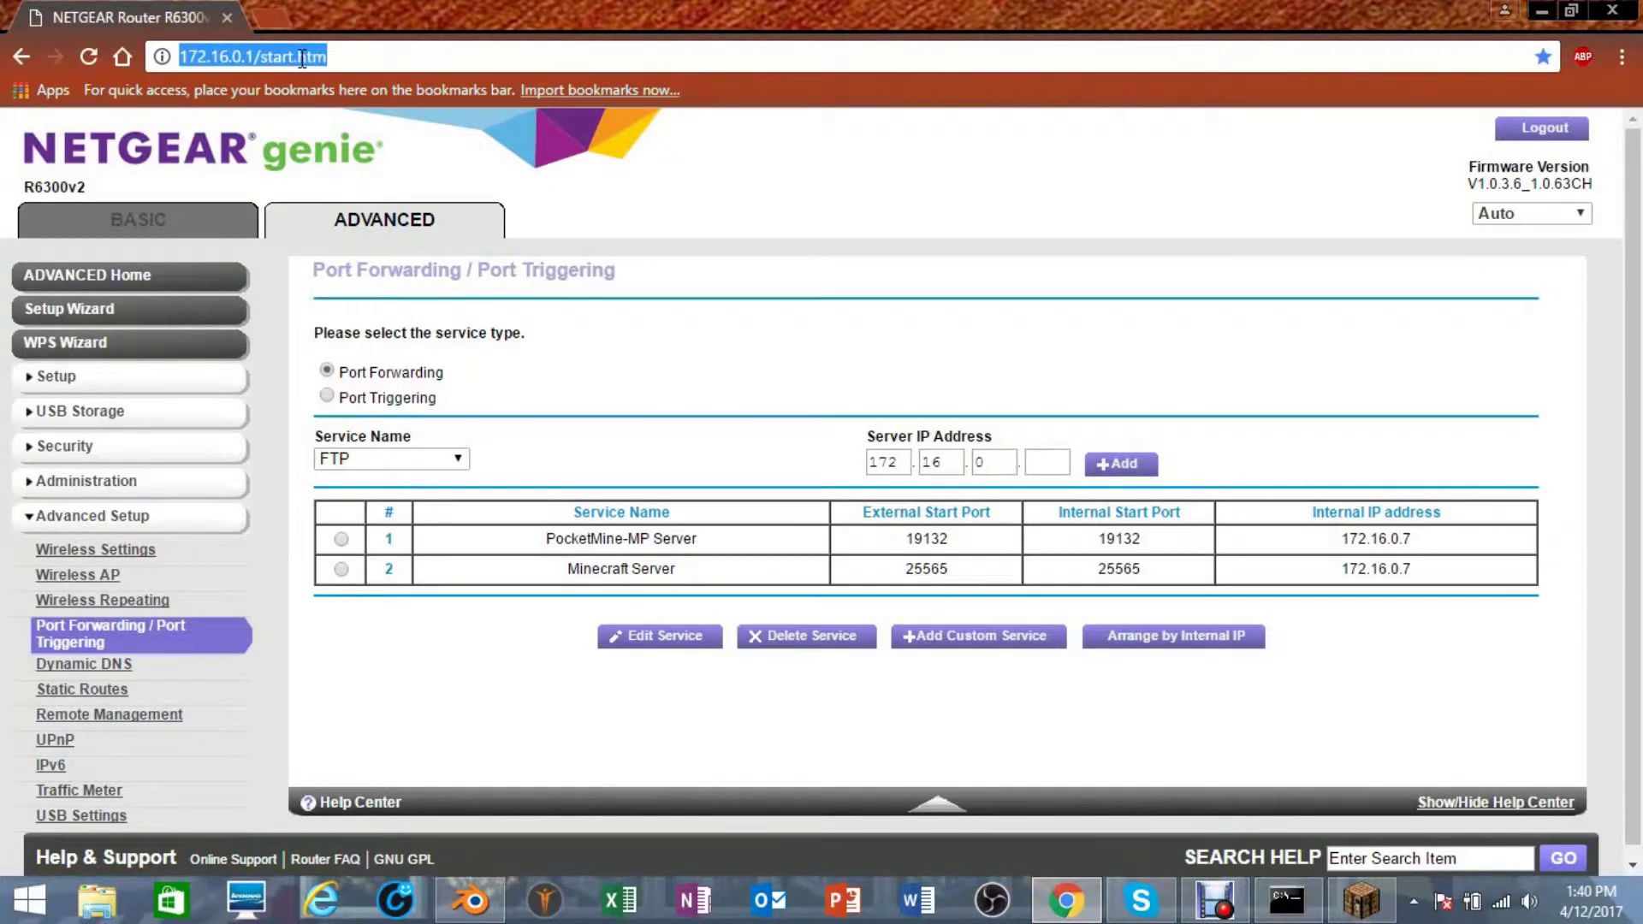
pyautogui.write('g')
pyautogui.press('Return')
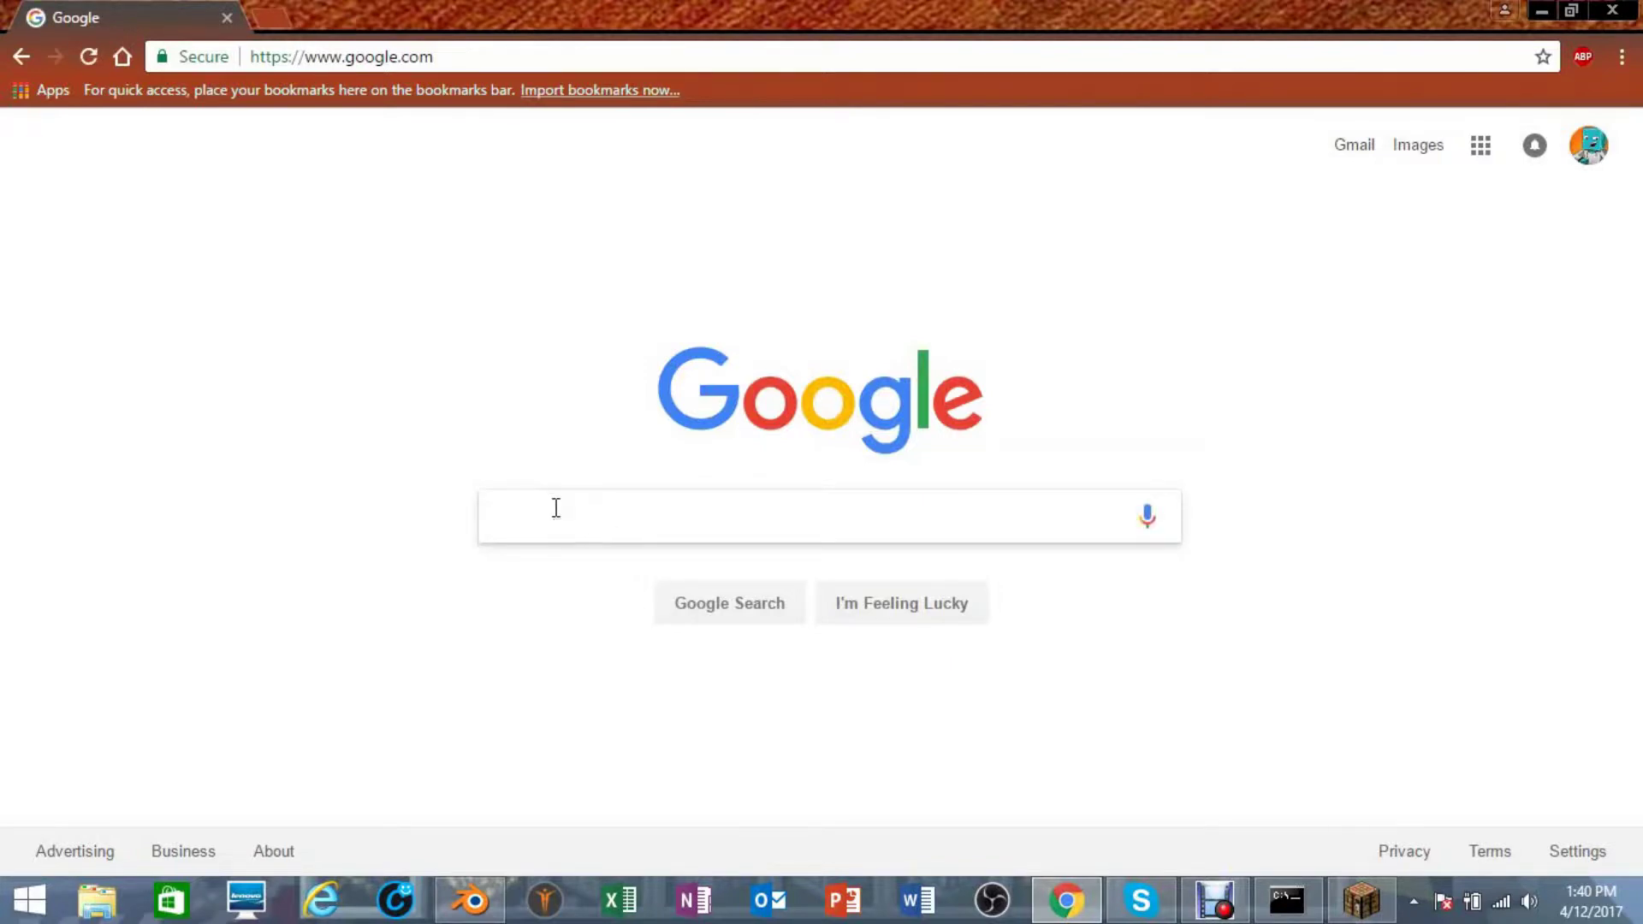
# - Search 'what my ip' and select the public IP address shown
pyautogui.write('what ')
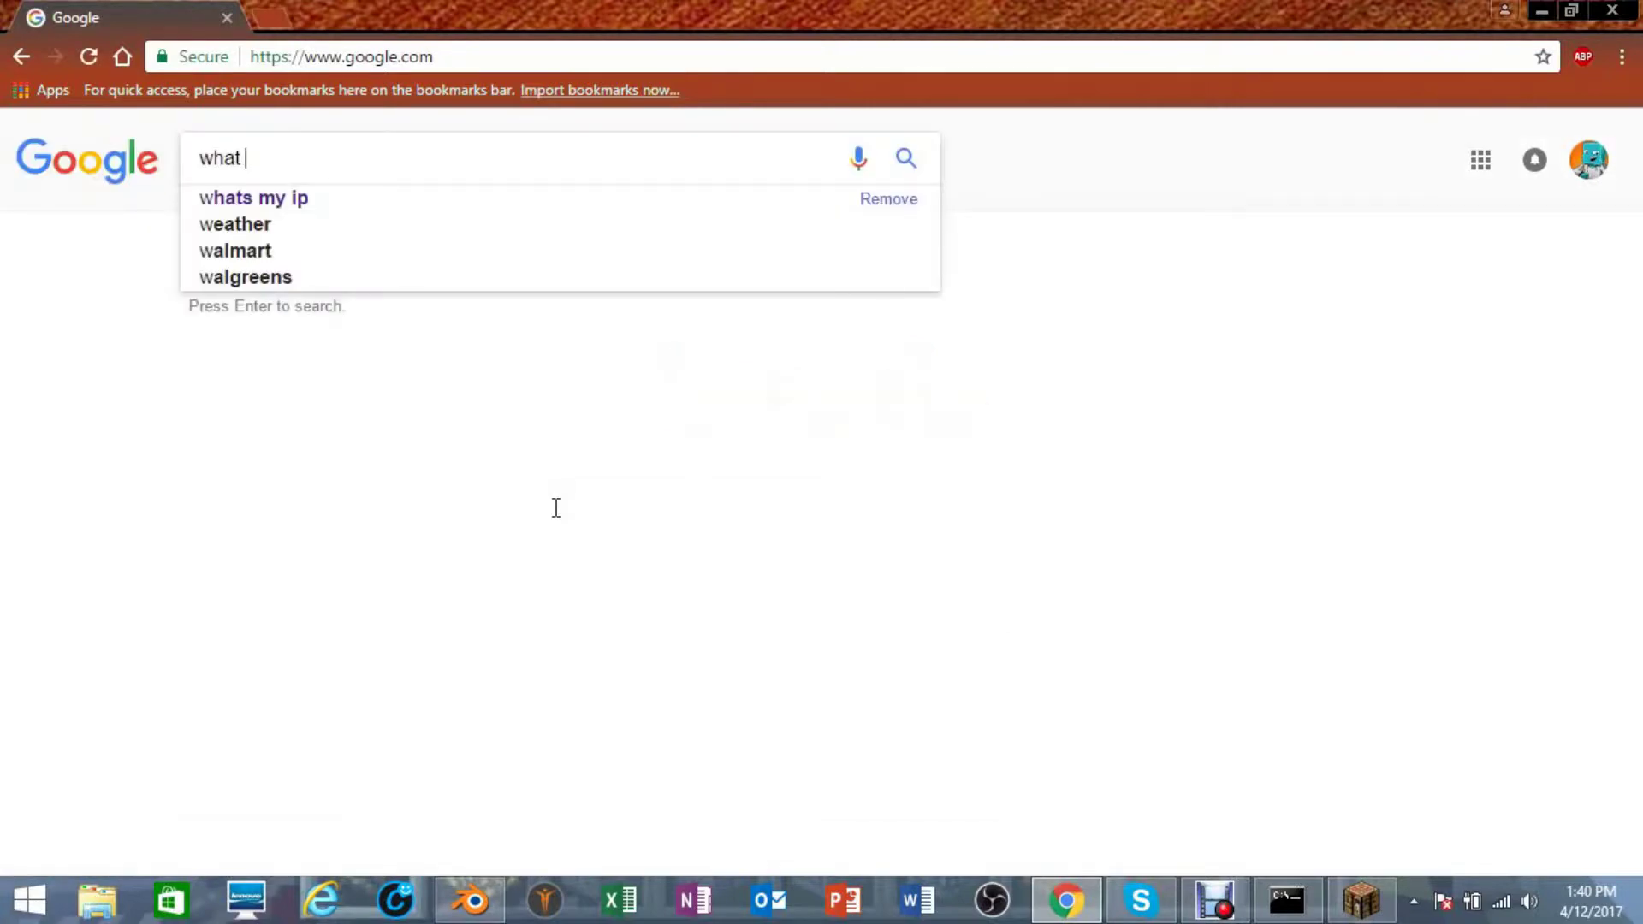
pyautogui.write('my ip')
pyautogui.press('Return')
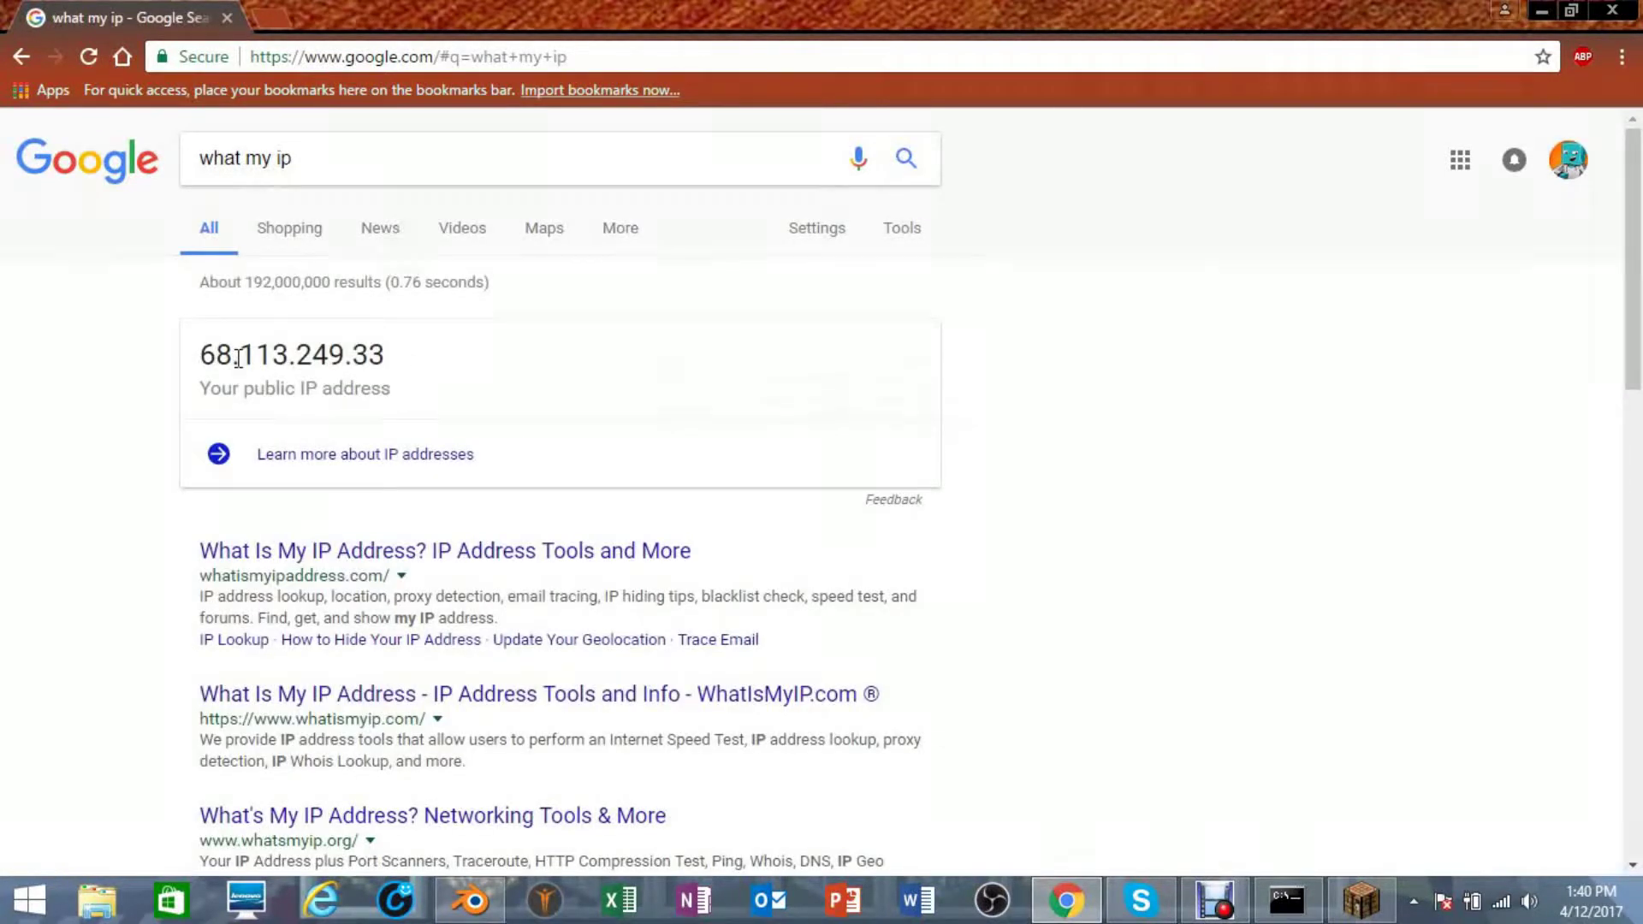
pyautogui.moveTo(238, 358); pyautogui.dragTo(172, 360)
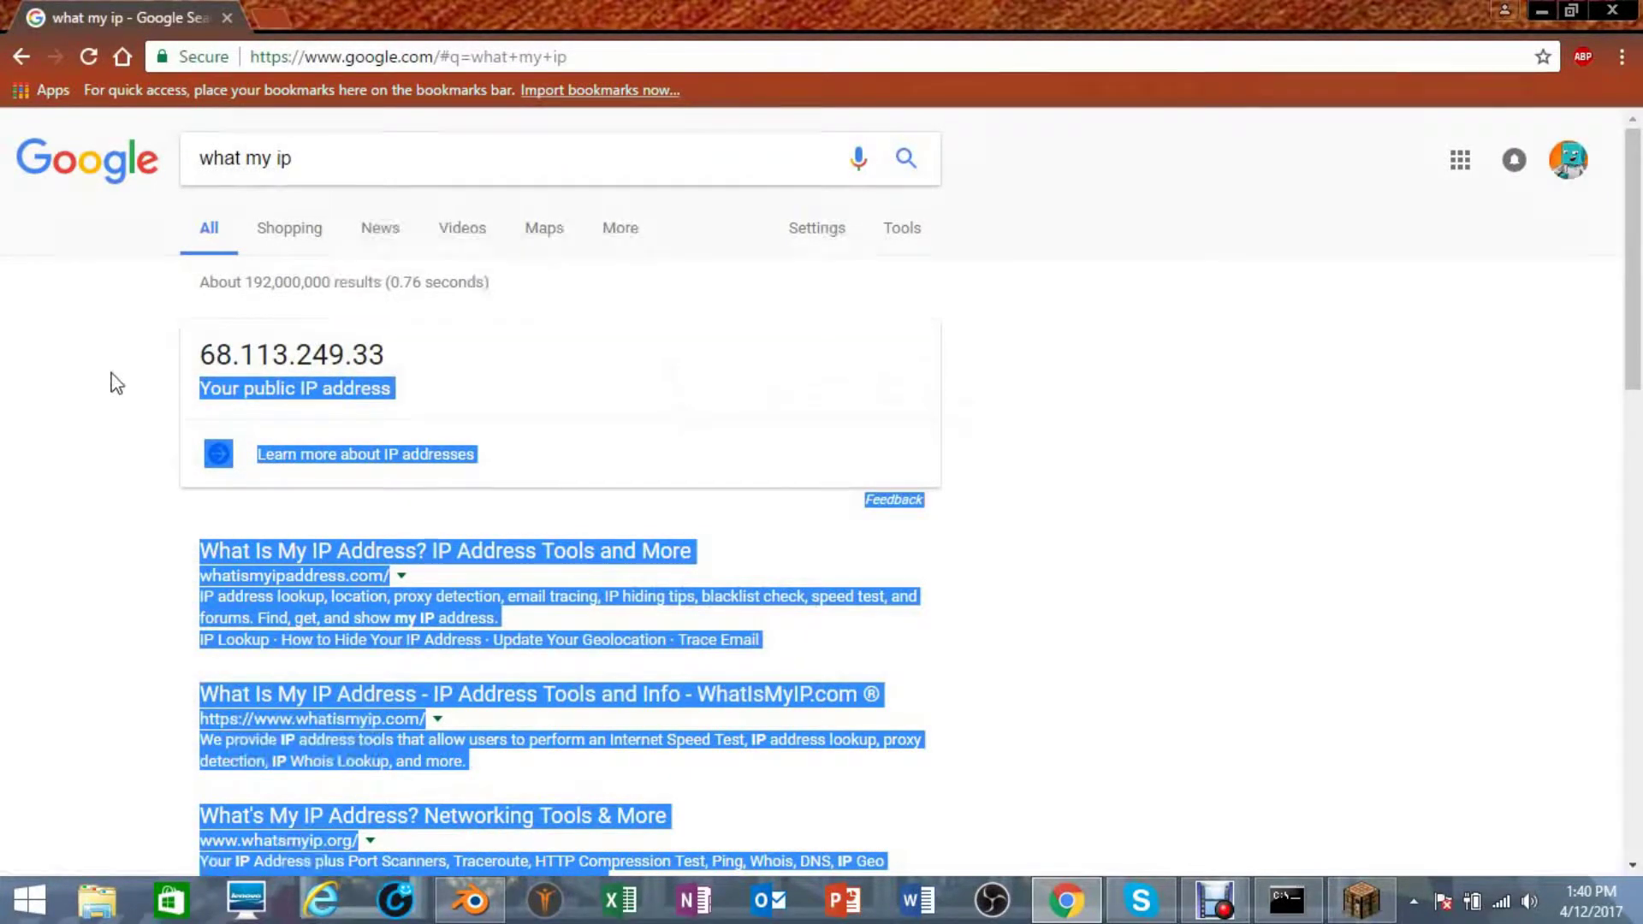
pyautogui.click(1055, 417)
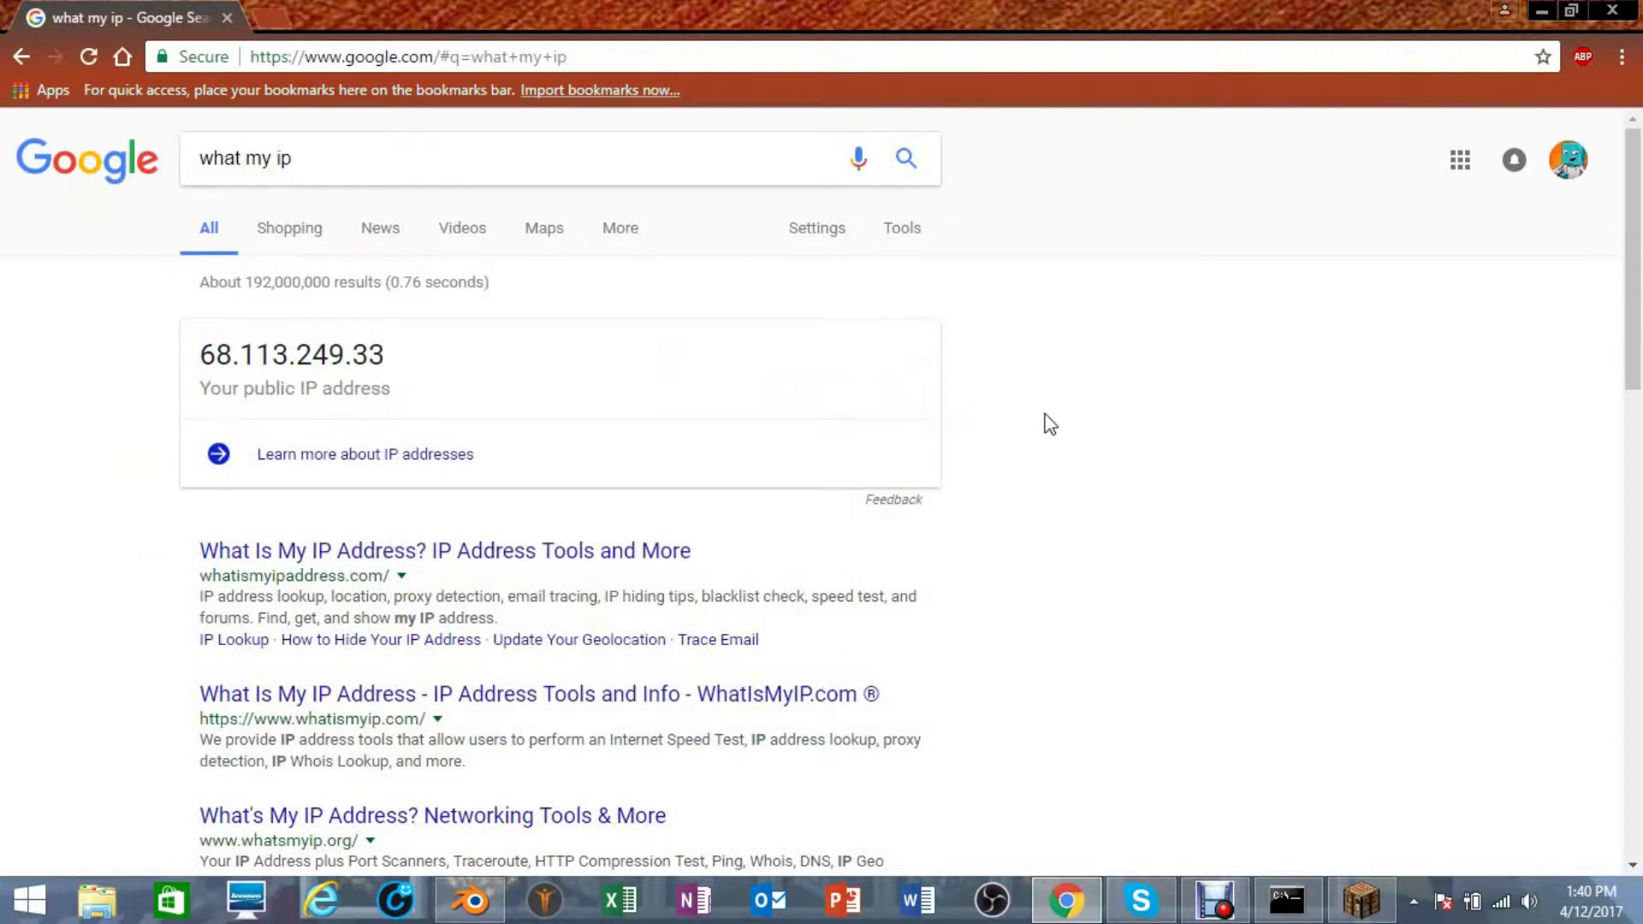
pyautogui.moveTo(410, 356); pyautogui.dragTo(188, 371)
pyautogui.click(188, 371)
# - Enter sw.bsg.us.to:25565 as the Direct Connect server address in Minecraft
pyautogui.click(1542, 9)
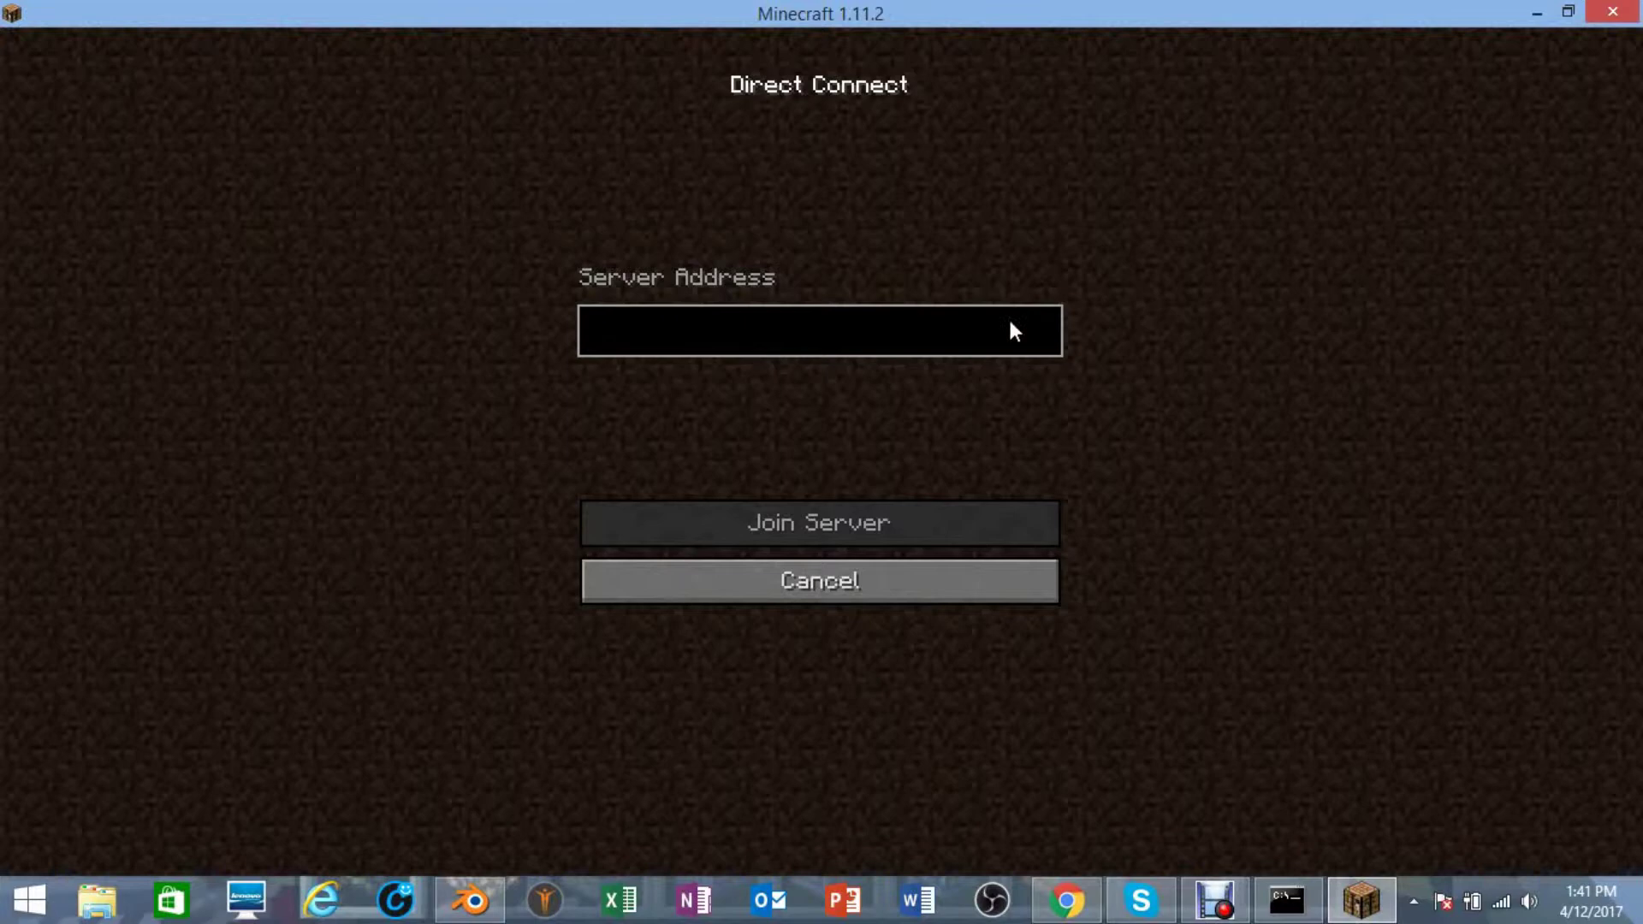
pyautogui.write('sw')
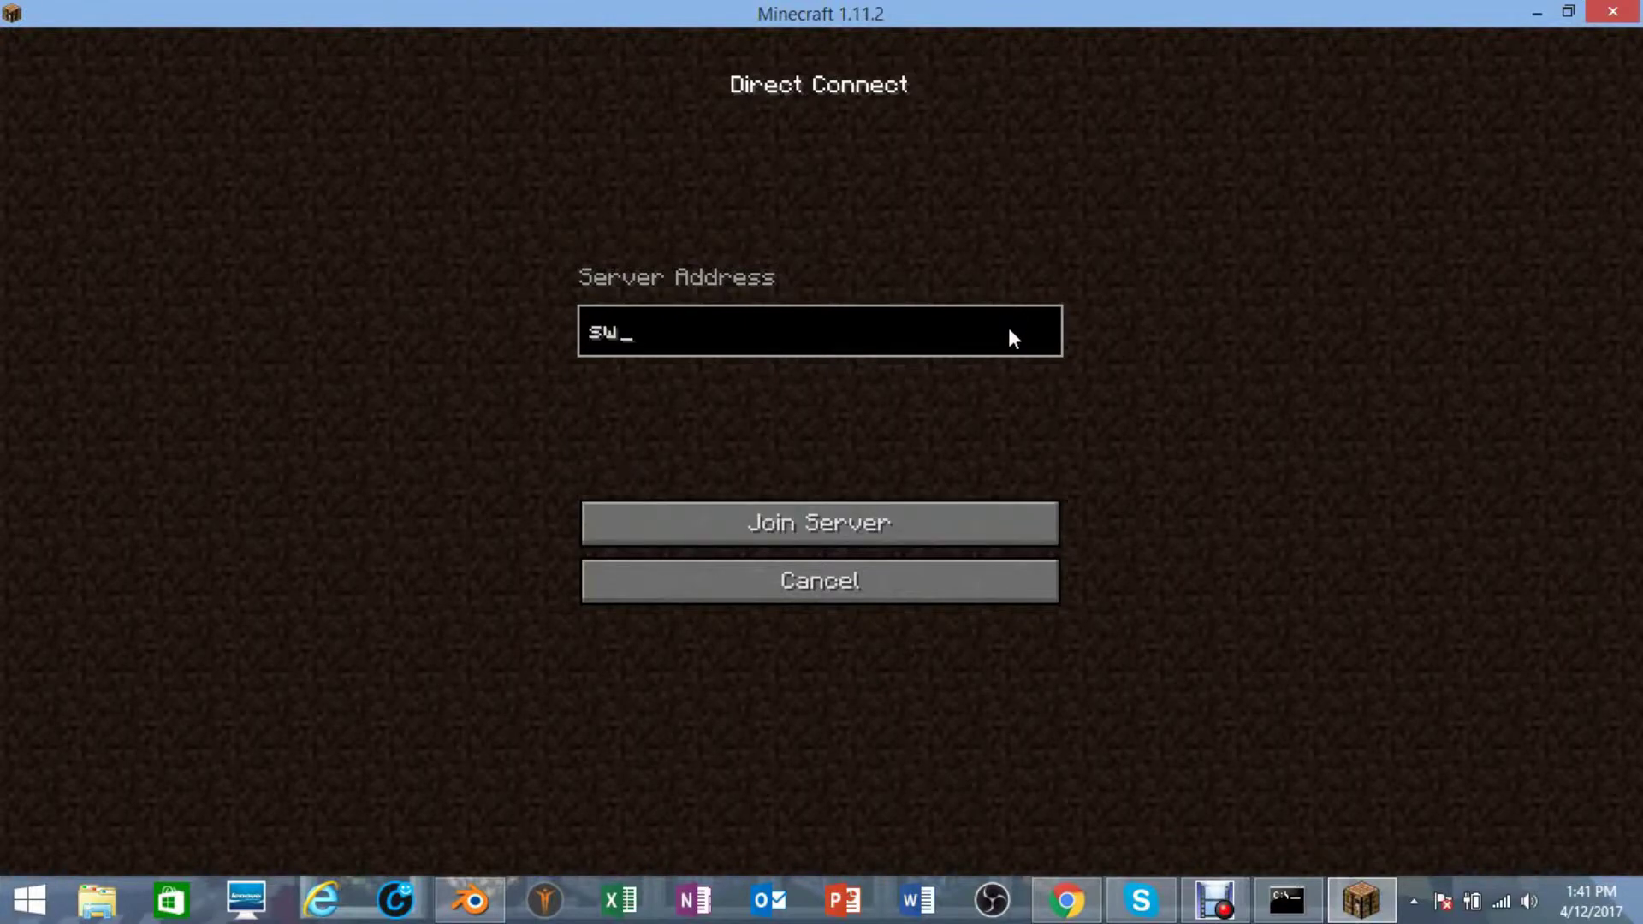
pyautogui.write('.bsg.us.to')
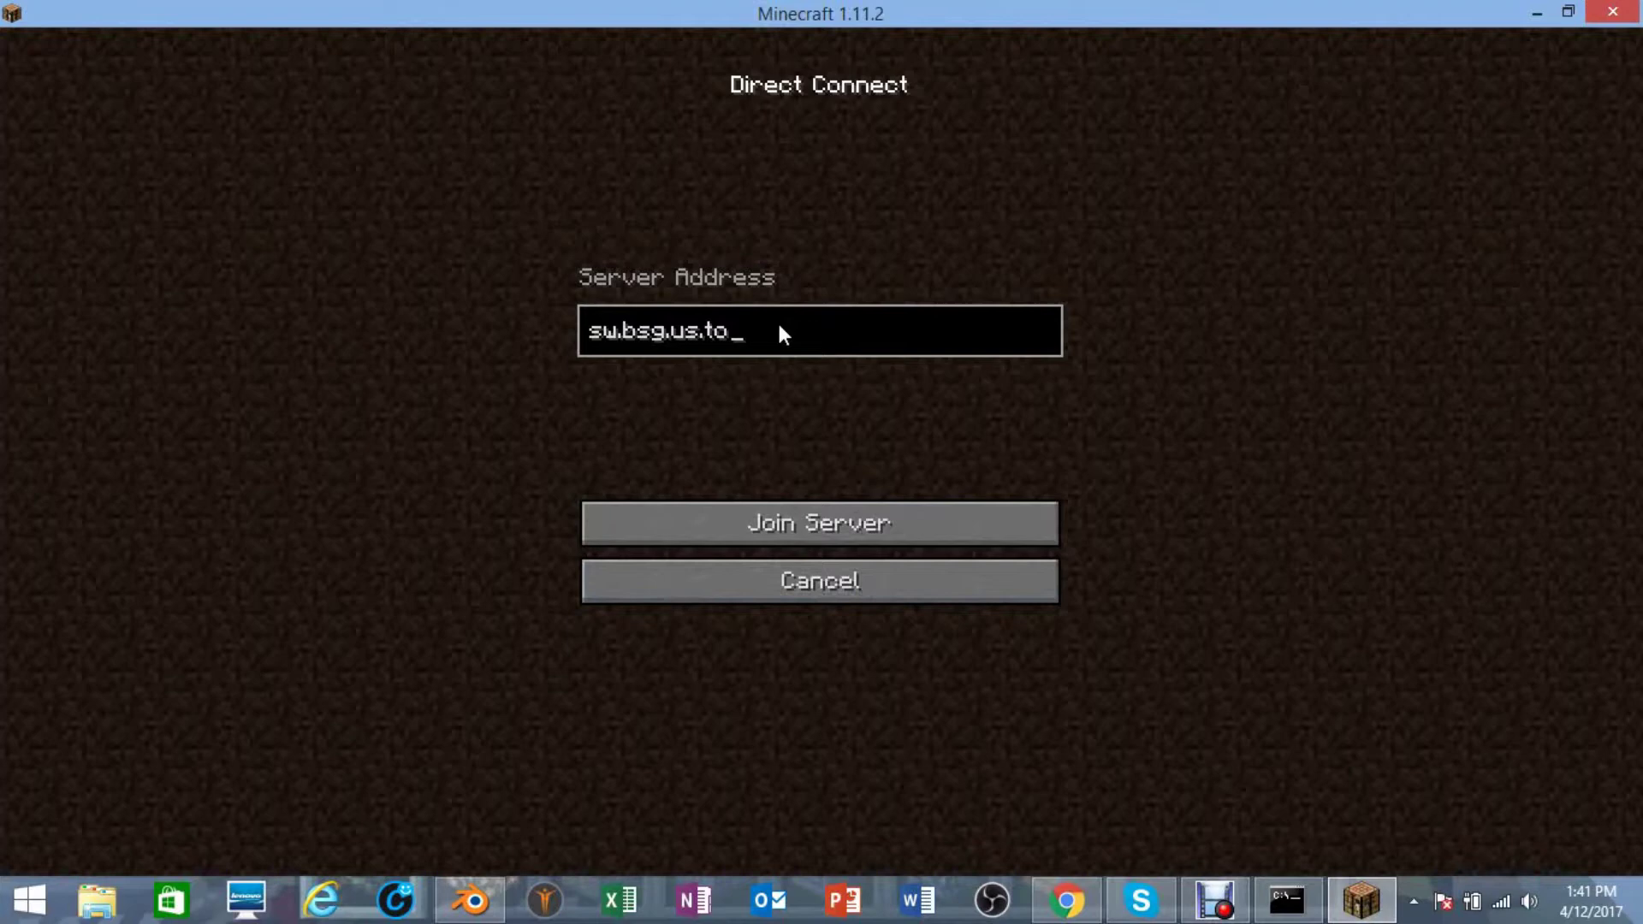
pyautogui.write(':')
pyautogui.write('25565')
# - Join the sw.bsg.us.to:25565 server and walk forward along the wooden path
pyautogui.click(804, 530)
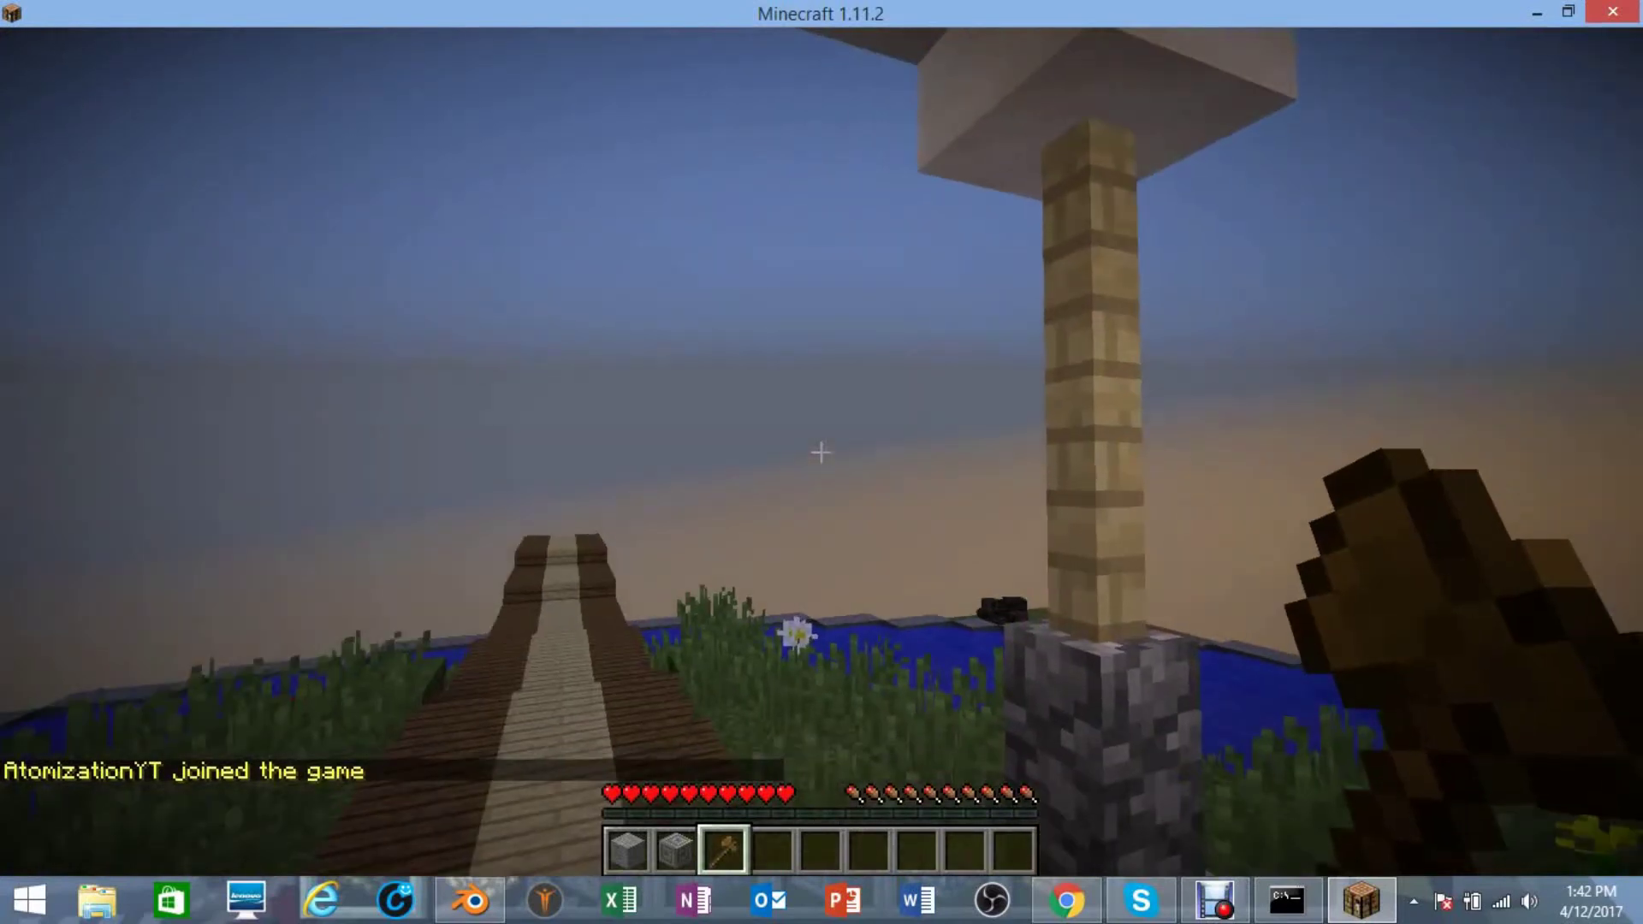
pyautogui.press('w')
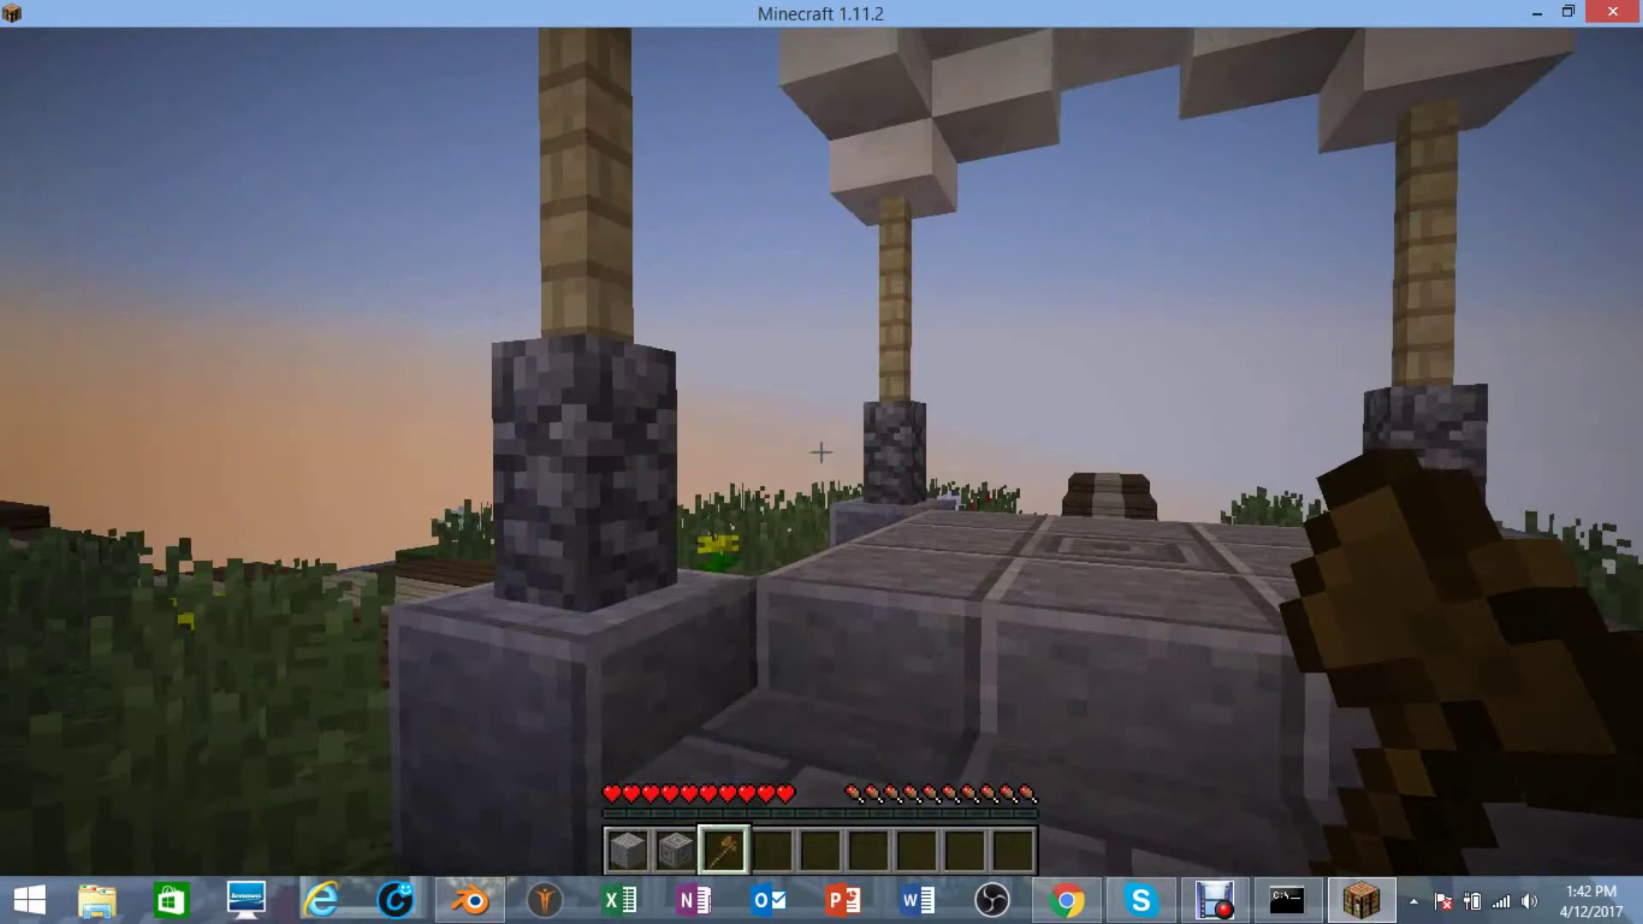
# - Pause, disconnect from the server, and cancel out of Multiplayer to the title screen
pyautogui.press('Escape')
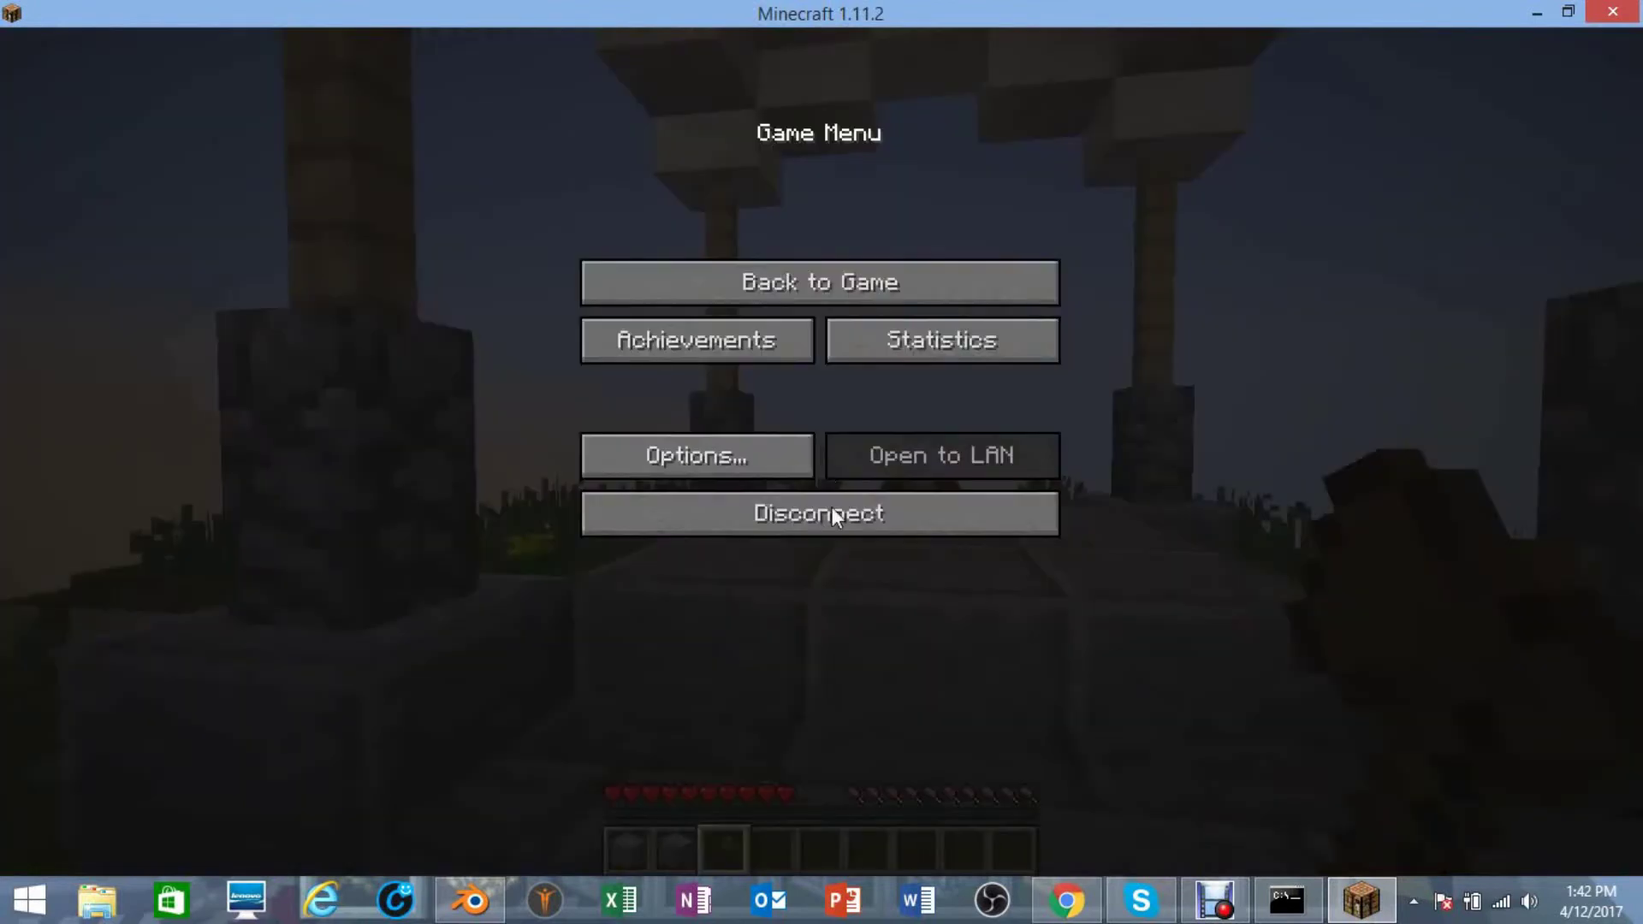
pyautogui.click(833, 512)
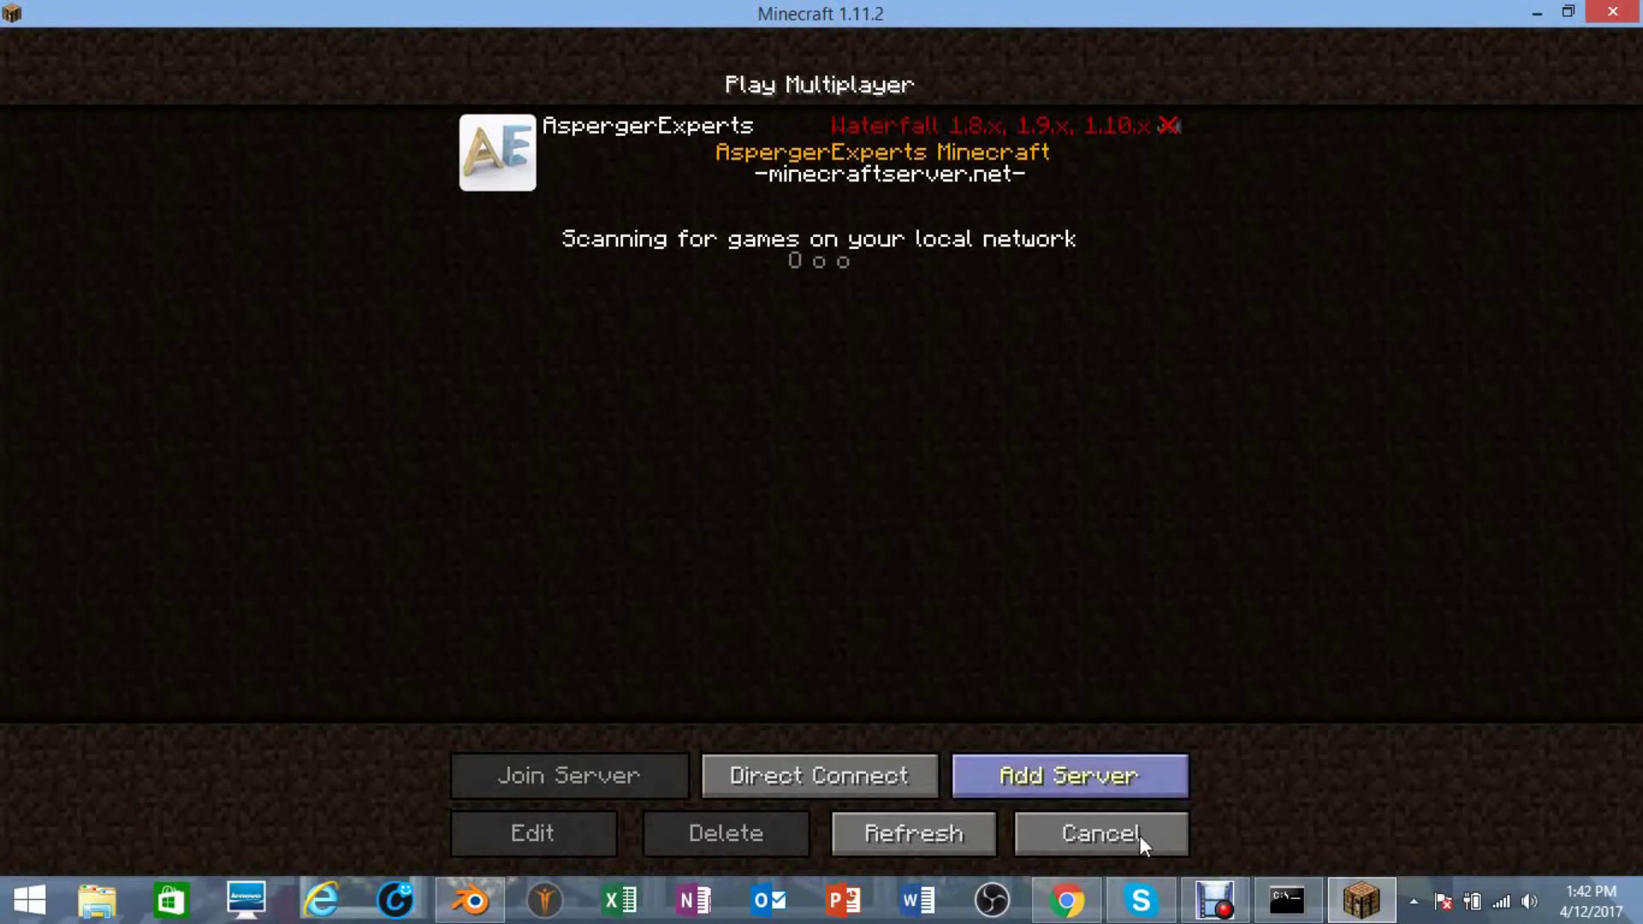
pyautogui.click(1128, 849)
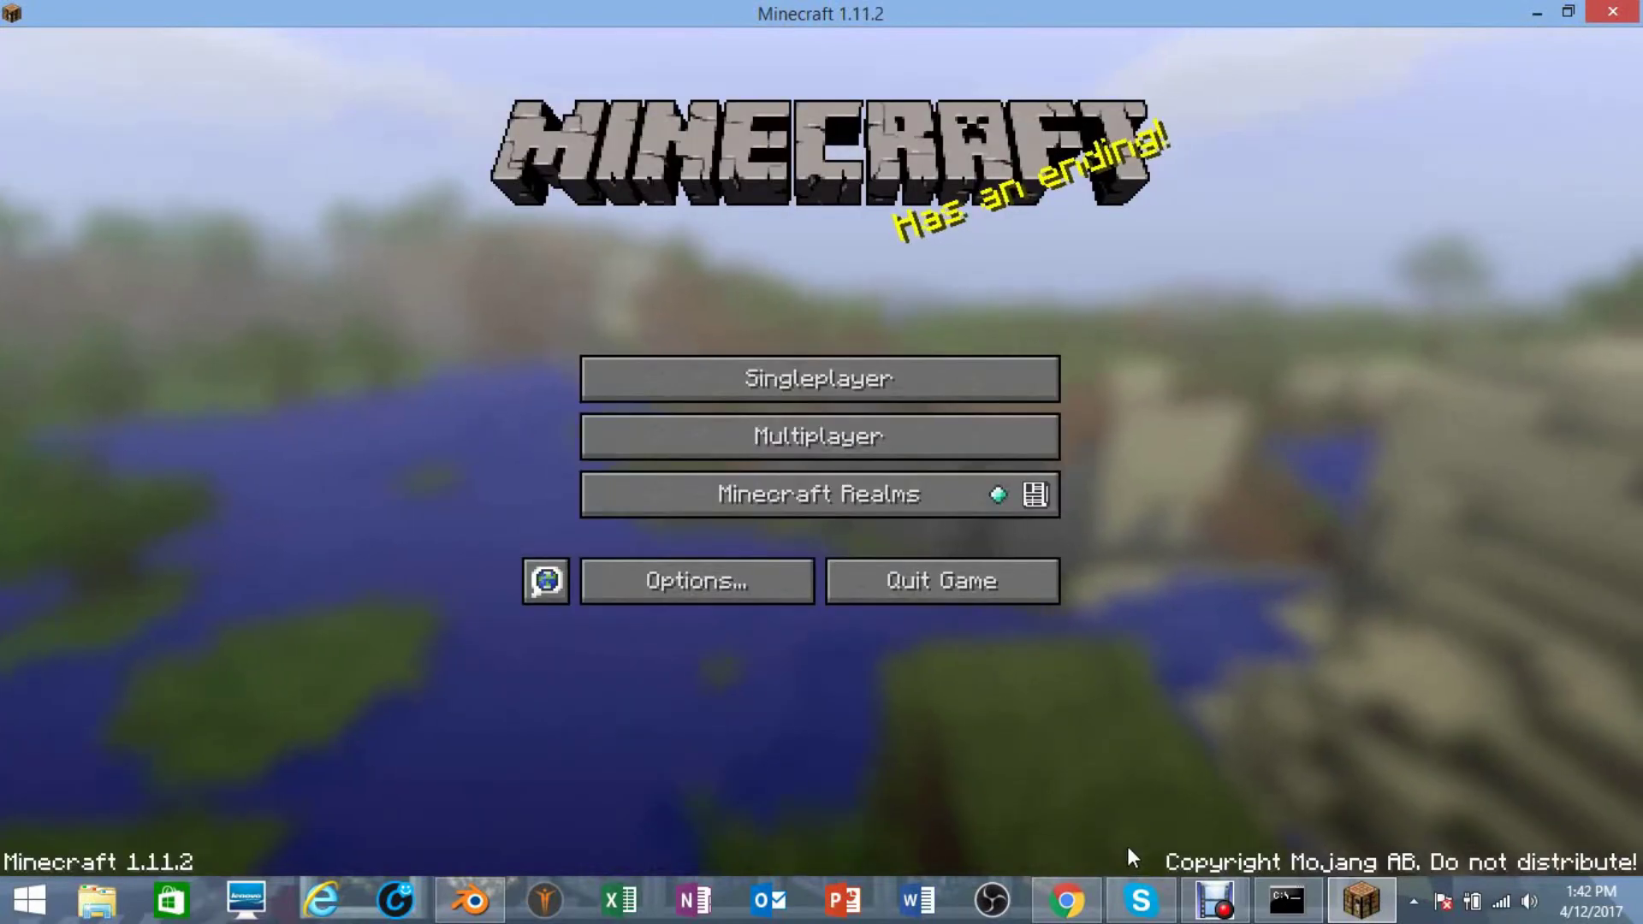